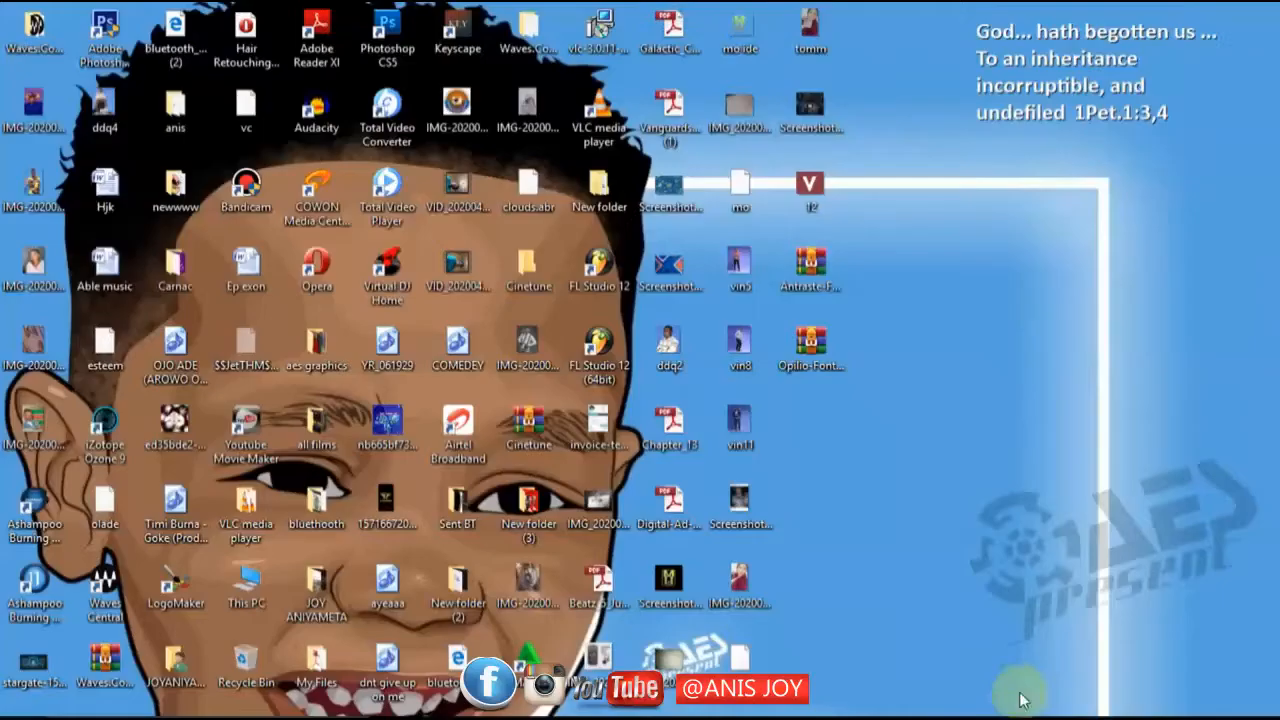
# Switch to Photoshop and start a new document.
pyautogui.click(943, 700)
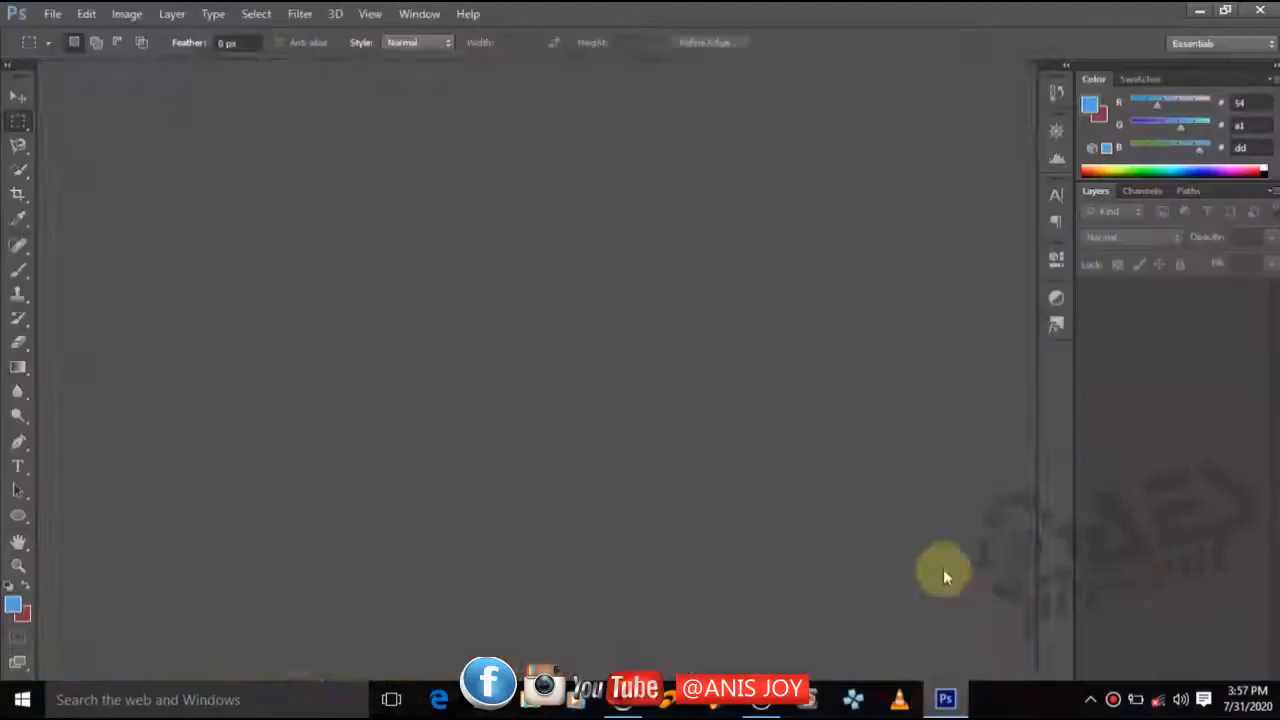
pyautogui.click(14, 98)
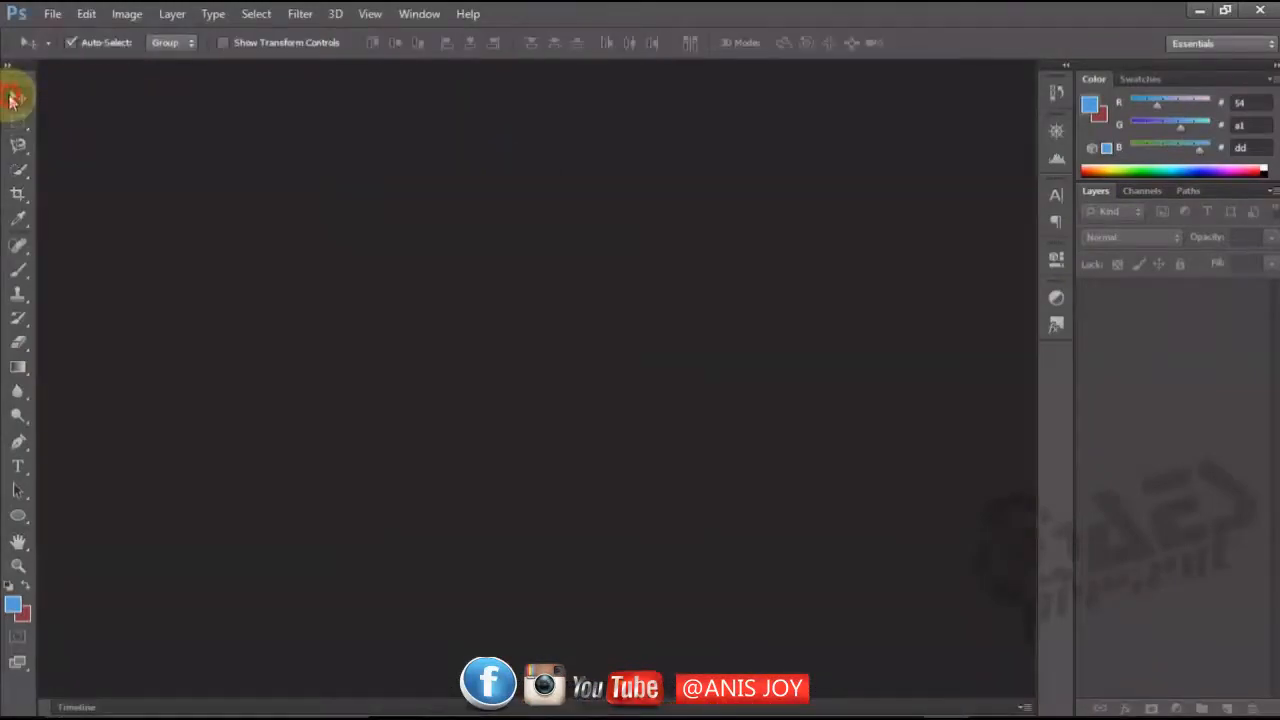
pyautogui.click(52, 14)
pyautogui.click(52, 14)
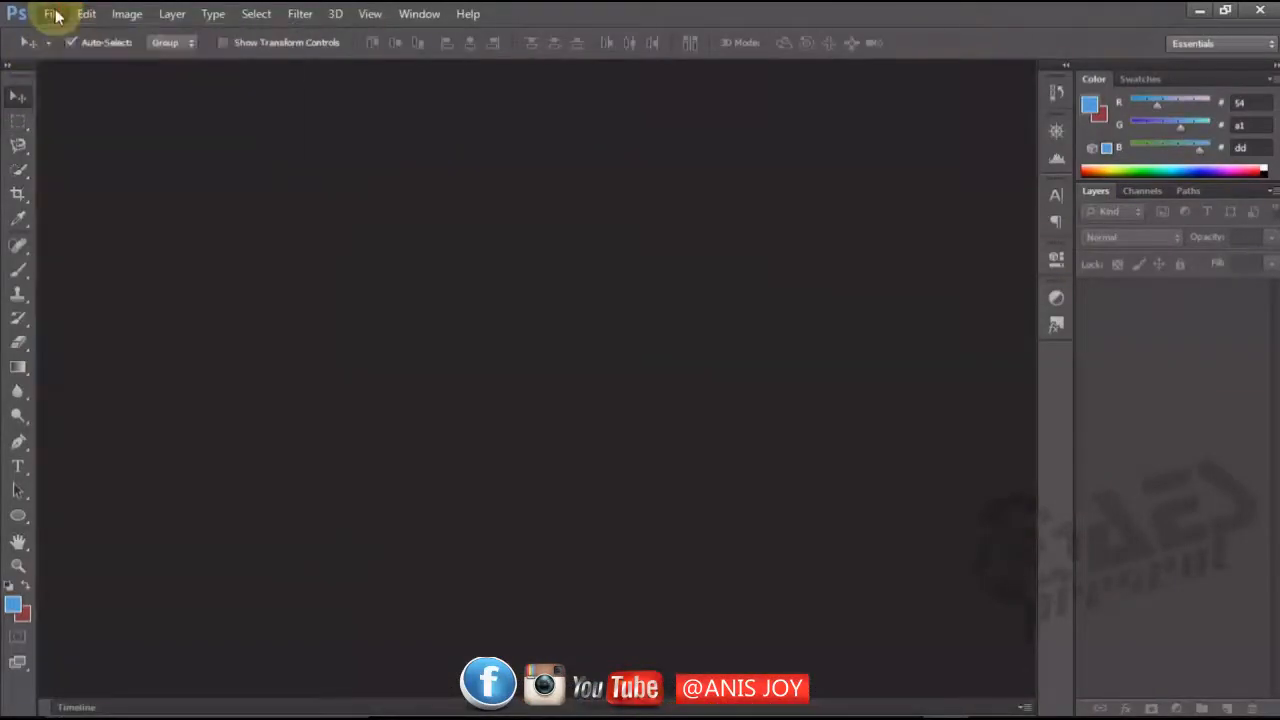
pyautogui.click(52, 14)
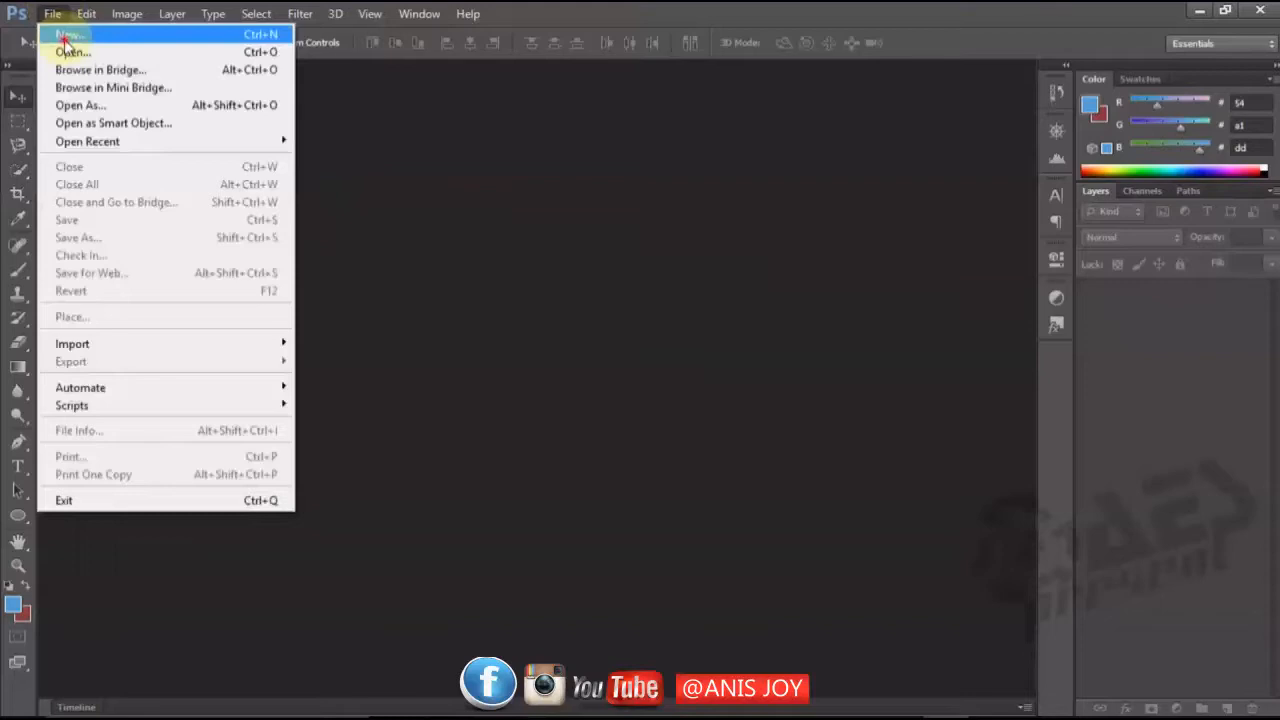
pyautogui.click(66, 37)
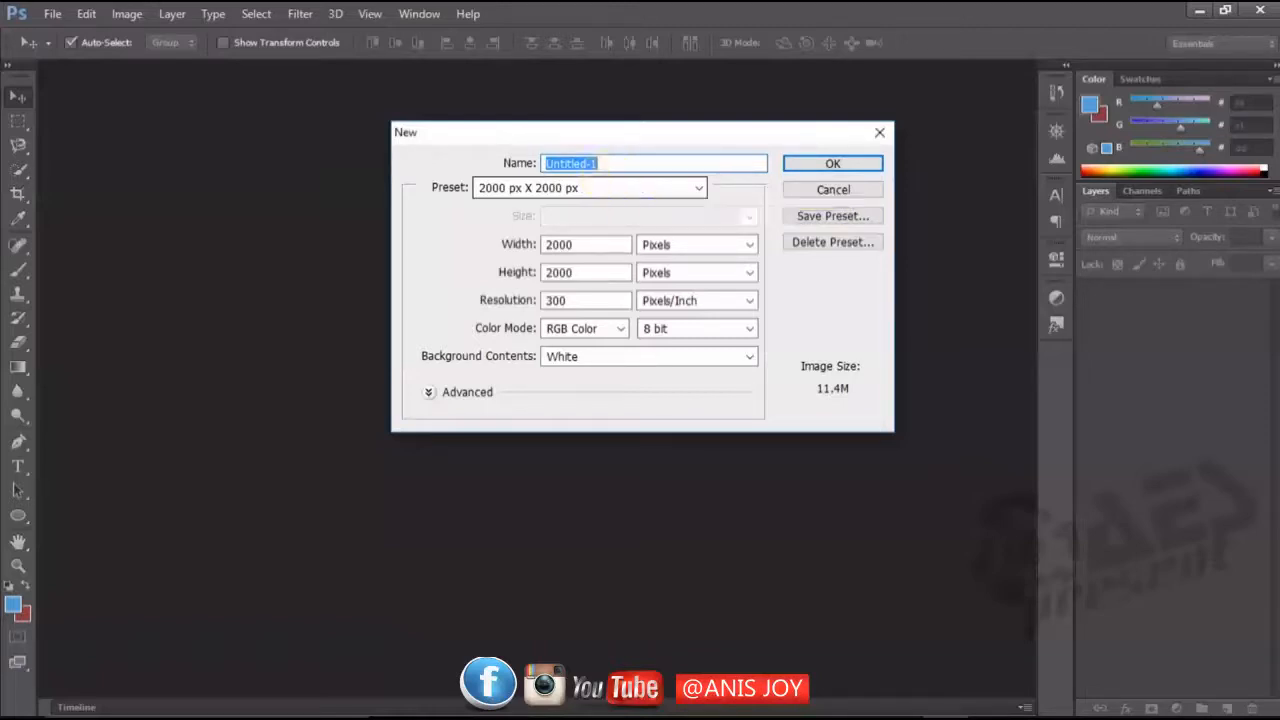
# Name the new 2000 × 2000 px, 300 pixels/inch document "Vest Beat" and create it.
pyautogui.write('Ve')
pyautogui.write('h')
pyautogui.press('BackSpace')
pyautogui.press('BackSpace')
pyautogui.write('st')
pyautogui.write('Bea')
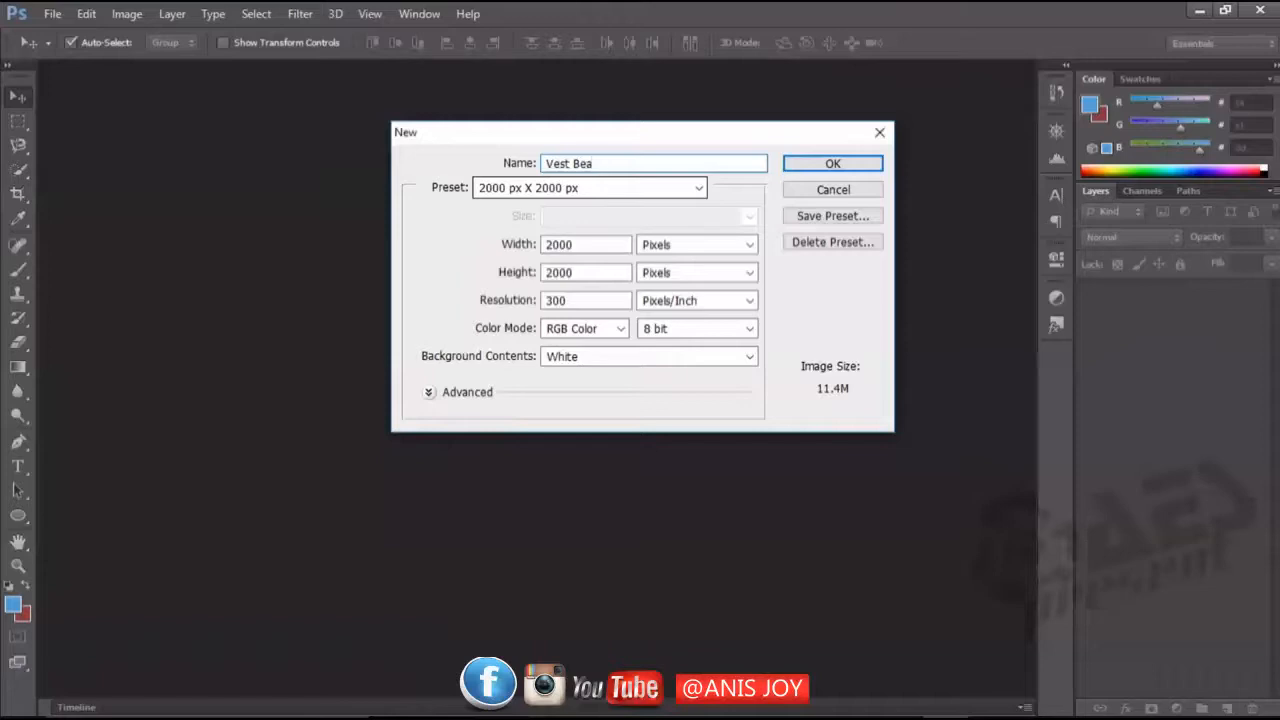
pyautogui.write('t')
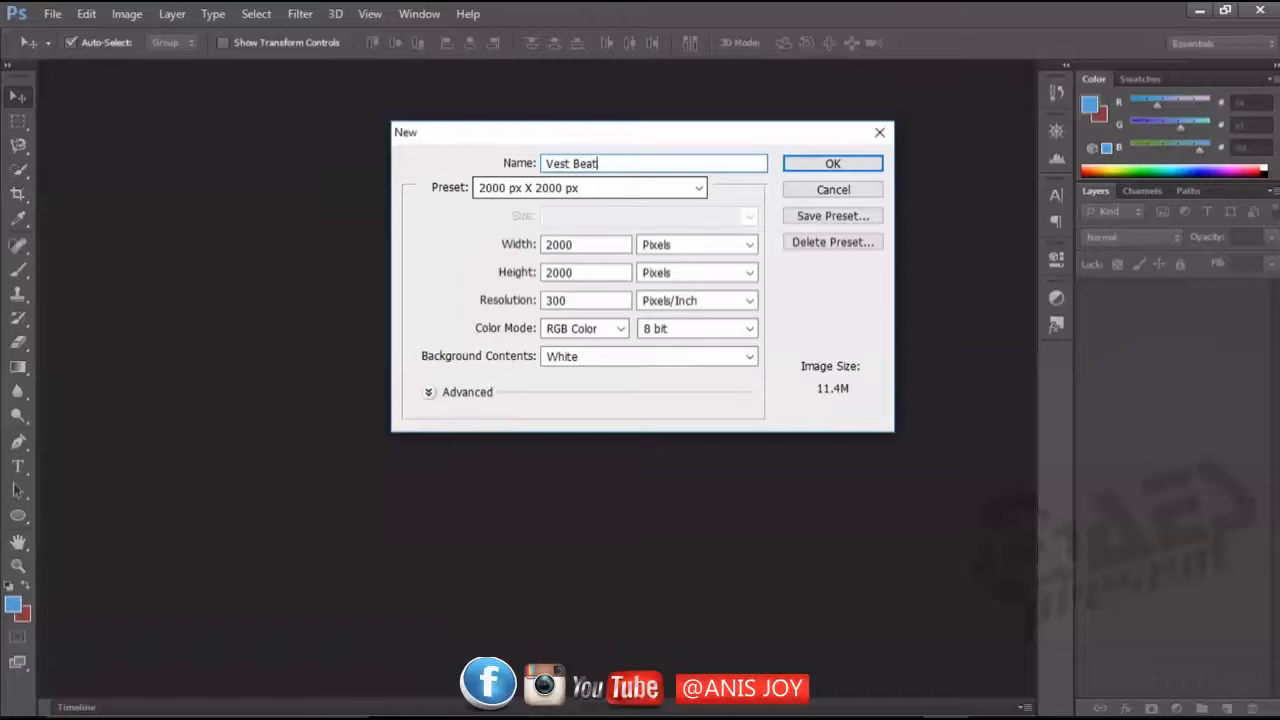
pyautogui.click(825, 170)
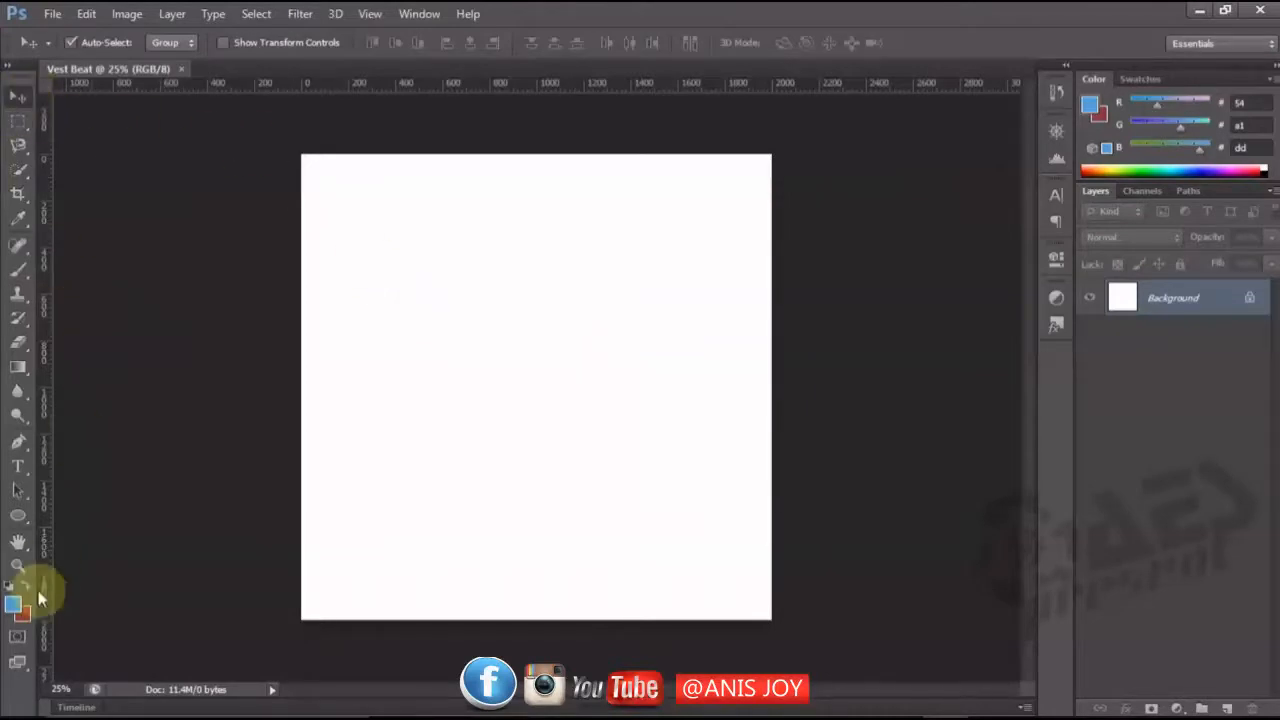
# Set the background colour to black (000000) and fill the Background layer with it.
pyautogui.click(24, 616)
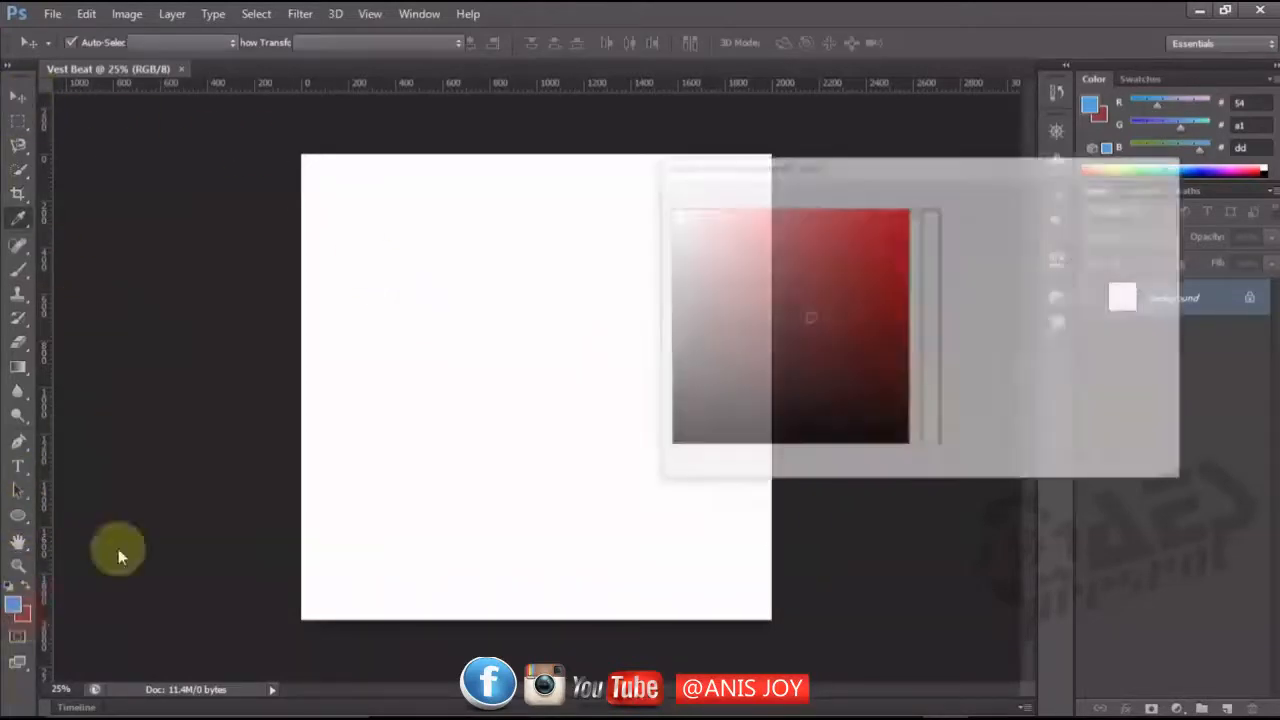
pyautogui.moveTo(820, 369); pyautogui.dragTo(583, 453)
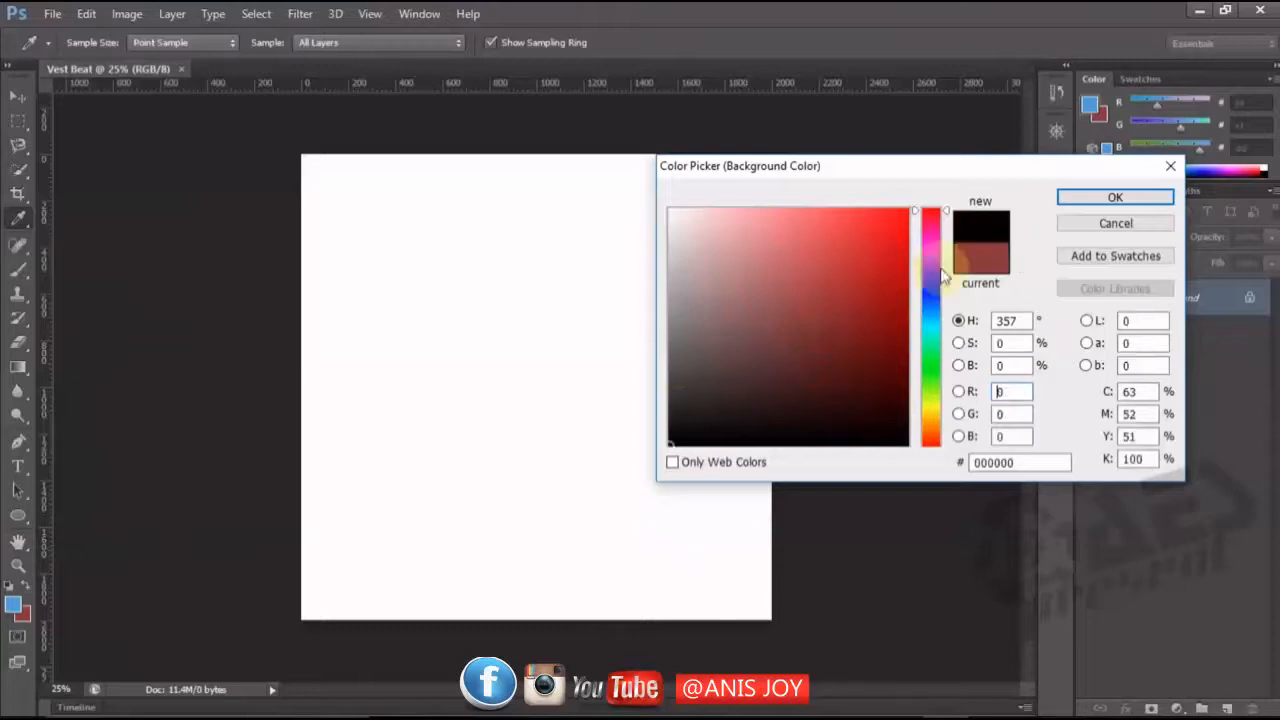
pyautogui.click(1065, 199)
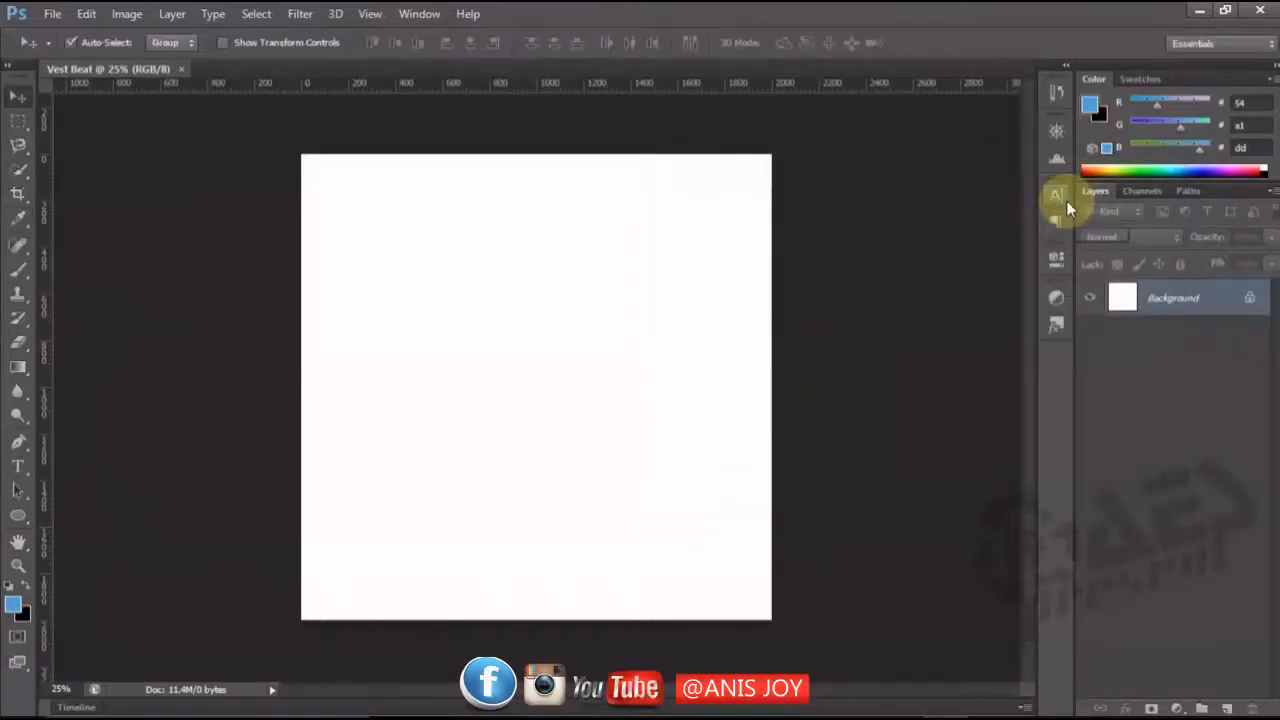
pyautogui.hotkey('ctrl', 'BackSpace')
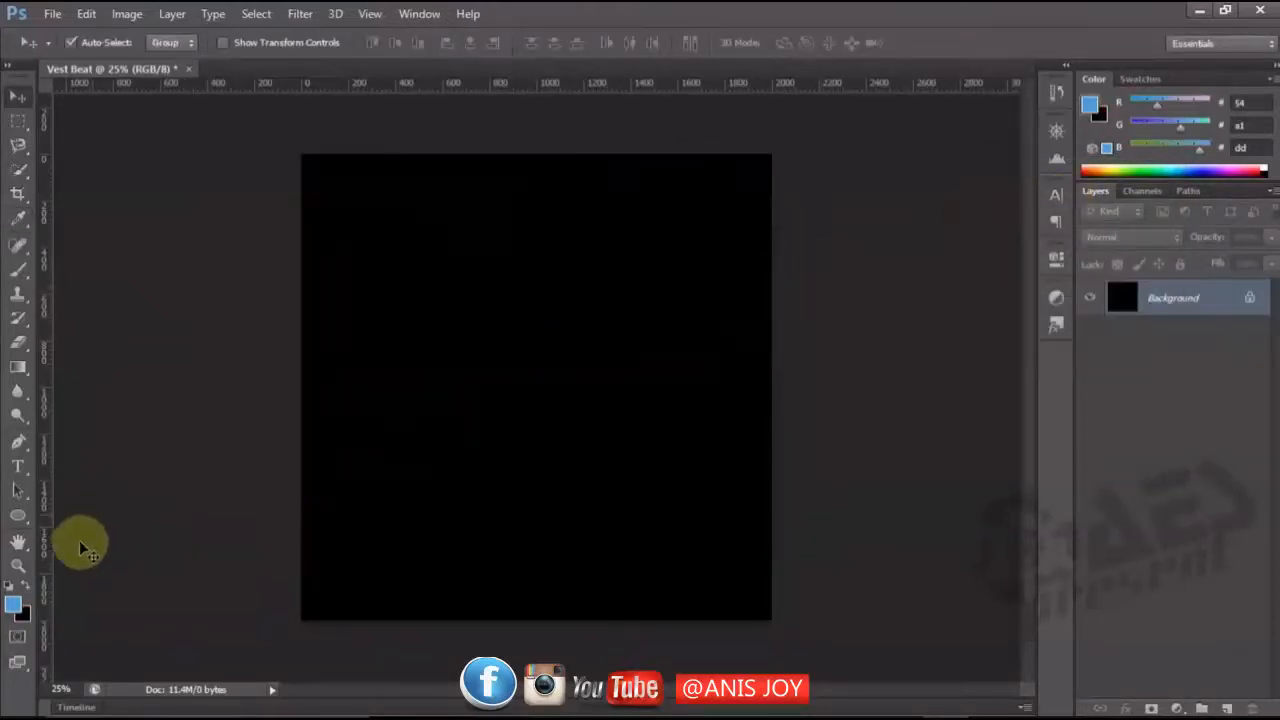
# Set the foreground colour to white (ffffff).
pyautogui.click(13, 604)
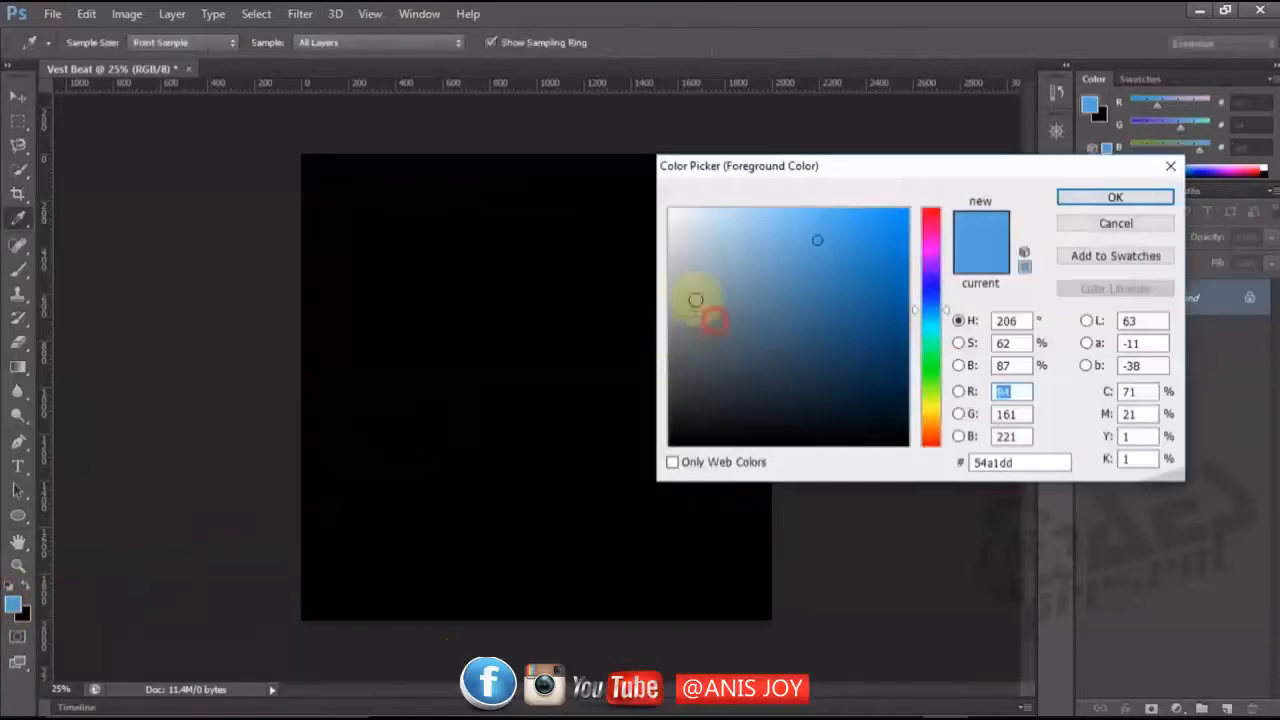
pyautogui.moveTo(694, 300); pyautogui.dragTo(671, 166)
pyautogui.click(1090, 197)
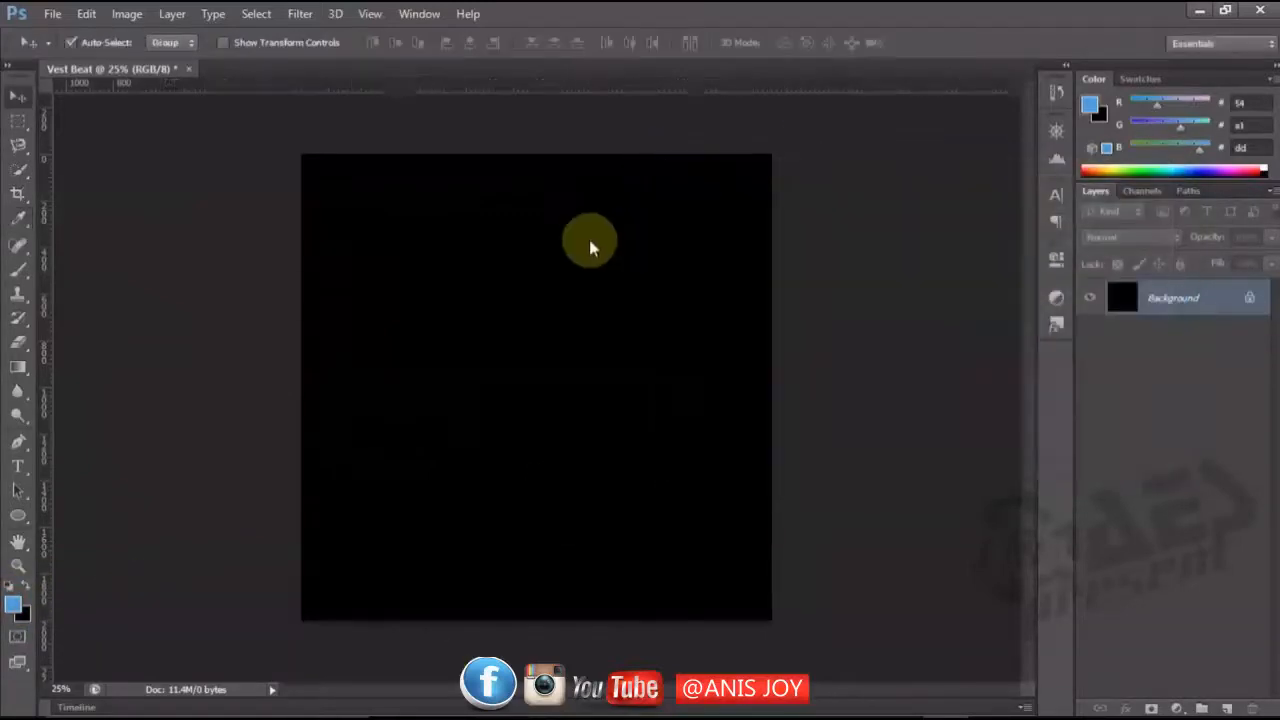
# Add a text layer with the letter "v" at 200 pt, starting left of the canvas centre.
pyautogui.click(16, 468)
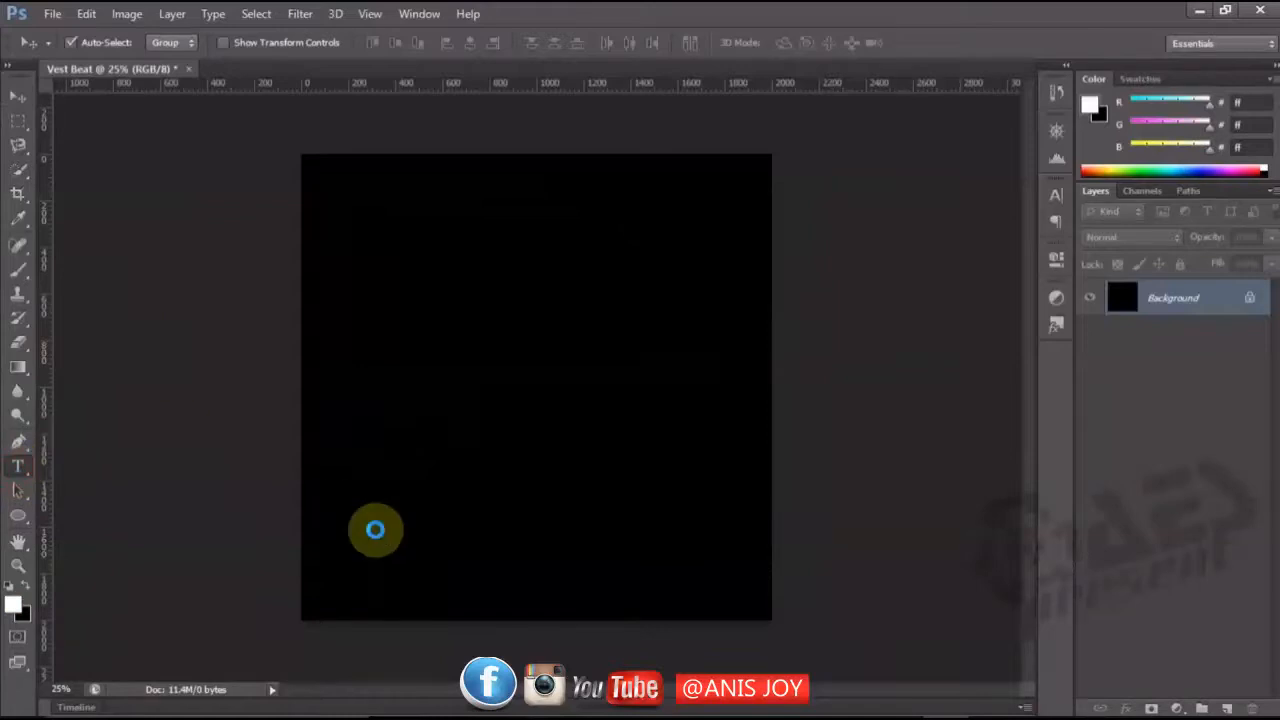
pyautogui.click(471, 418)
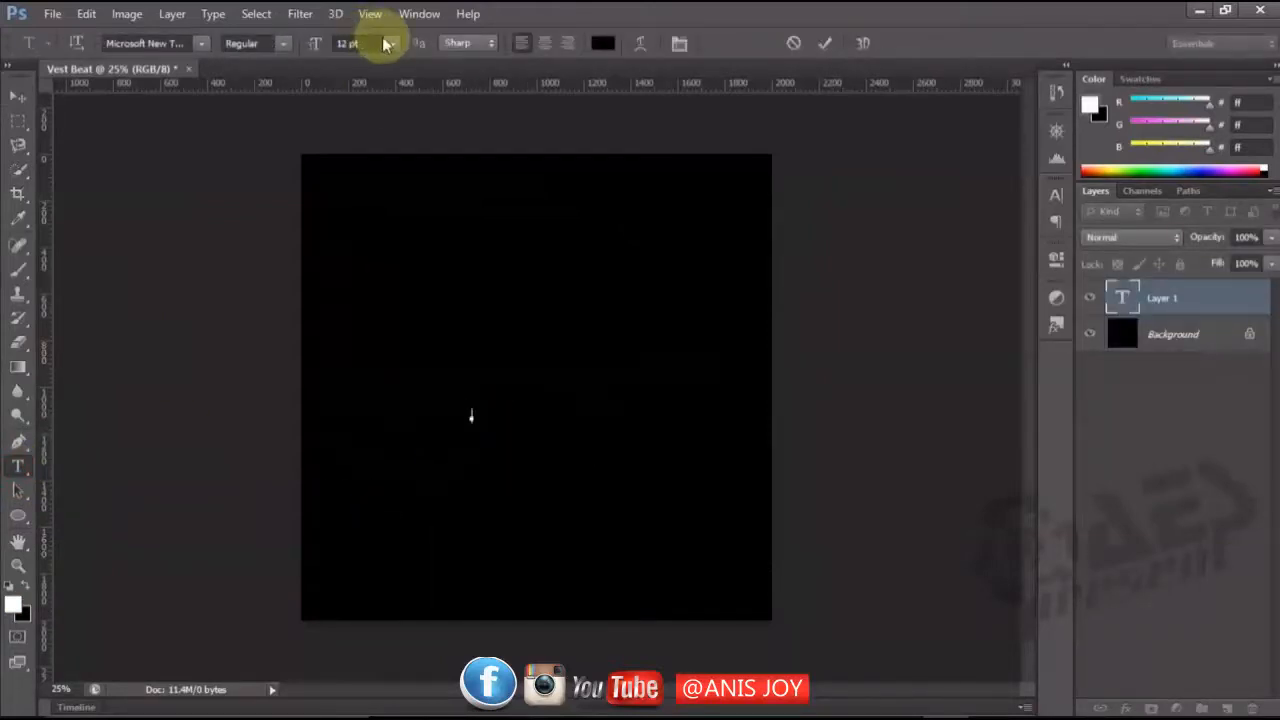
pyautogui.click(347, 43)
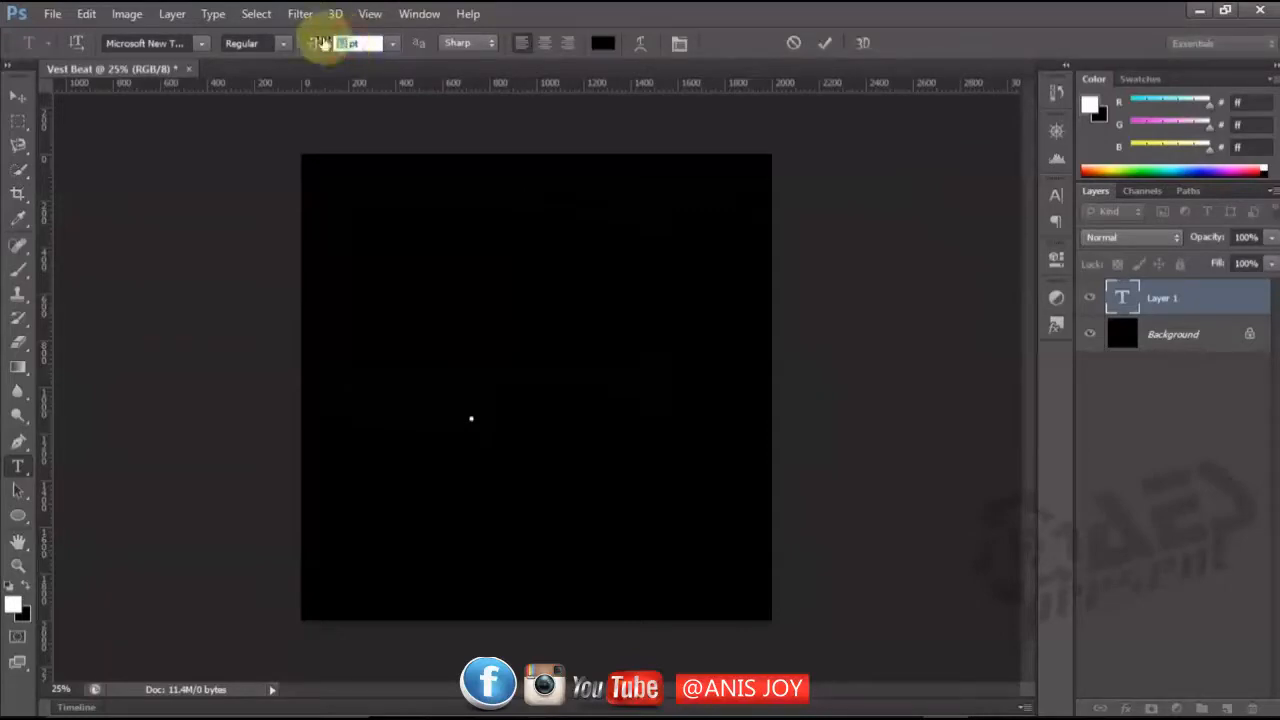
pyautogui.write('300')
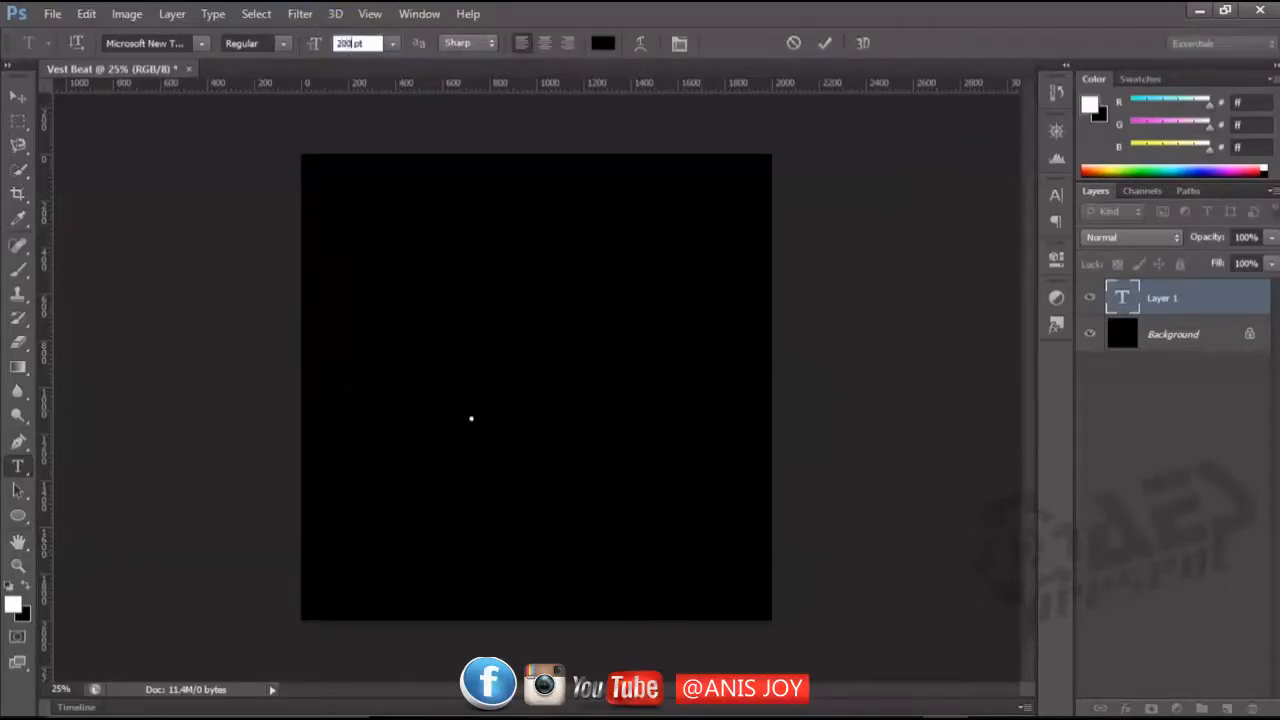
pyautogui.click(472, 449)
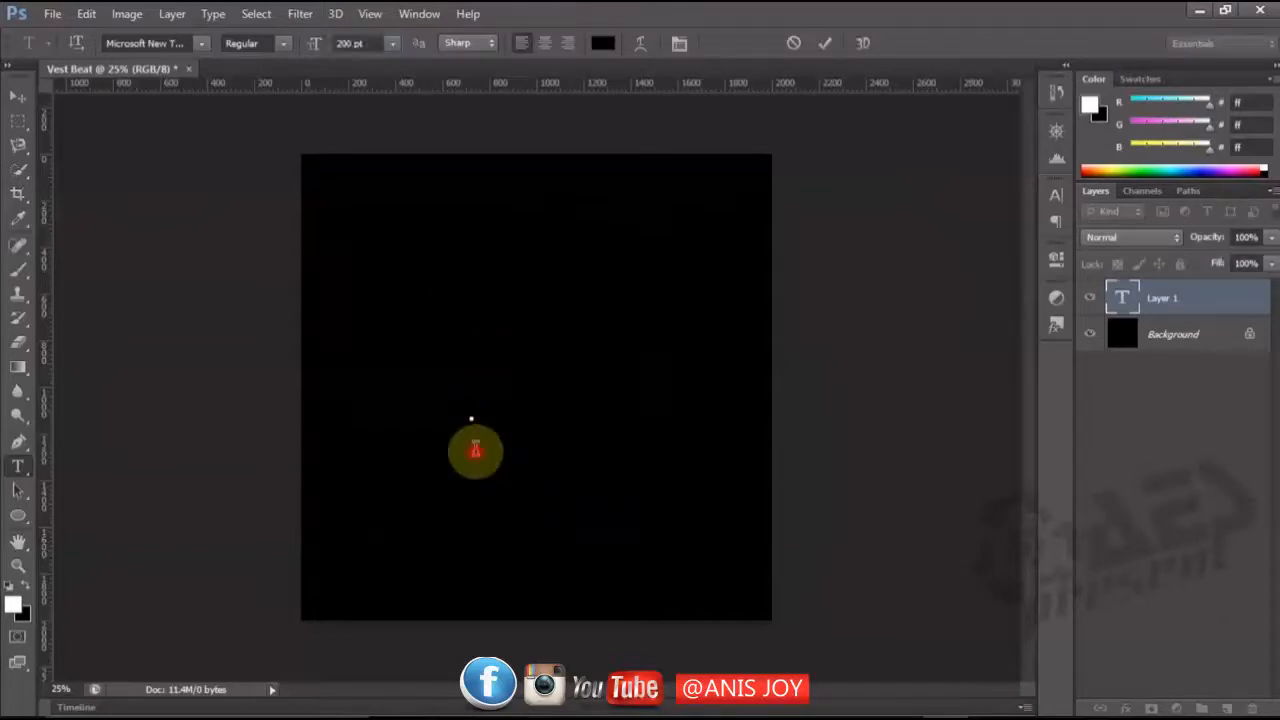
pyautogui.moveTo(480, 497); pyautogui.dragTo(446, 483)
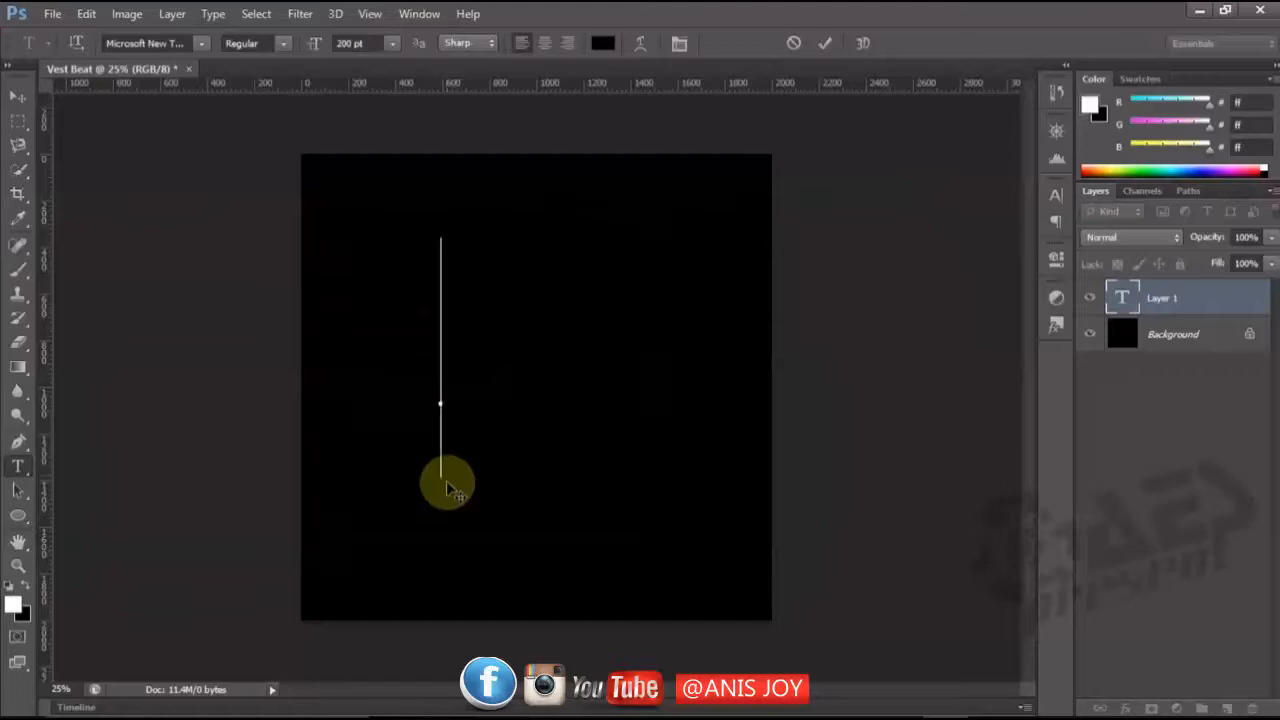
pyautogui.write('v')
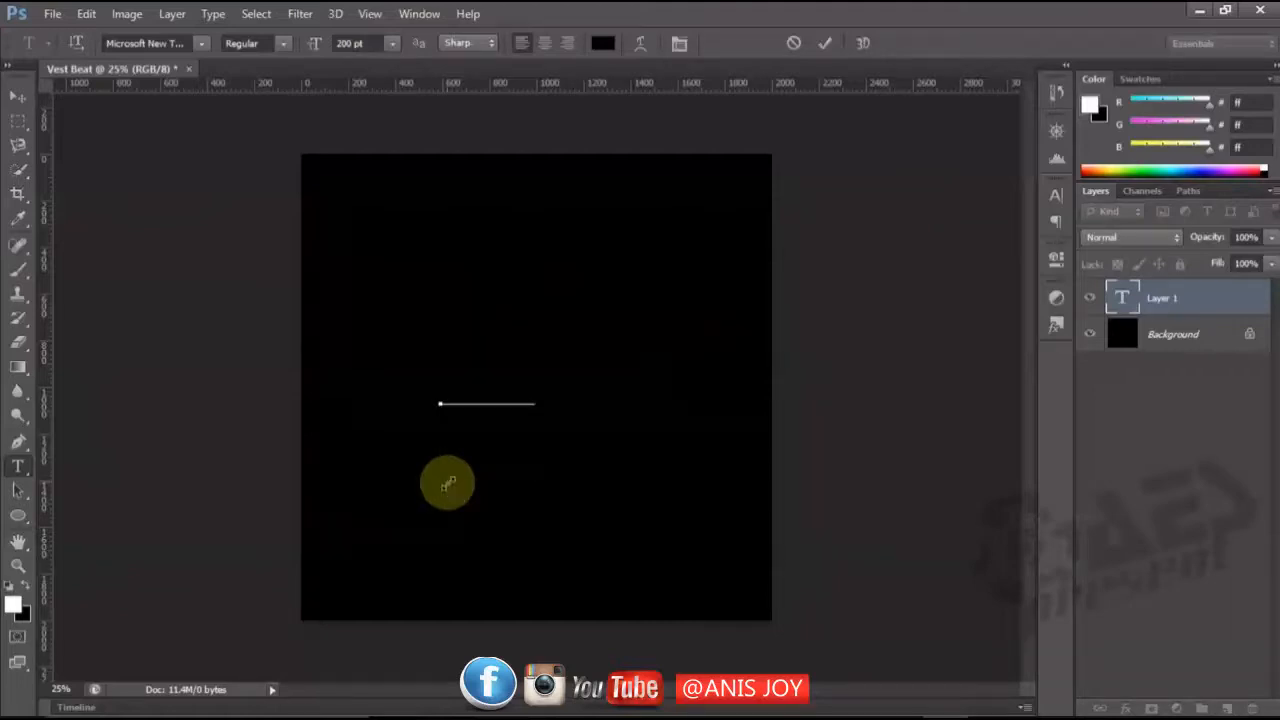
# Select the whole letter and set its text colour to white (ffffff).
pyautogui.hotkey('ctrl', 'a')
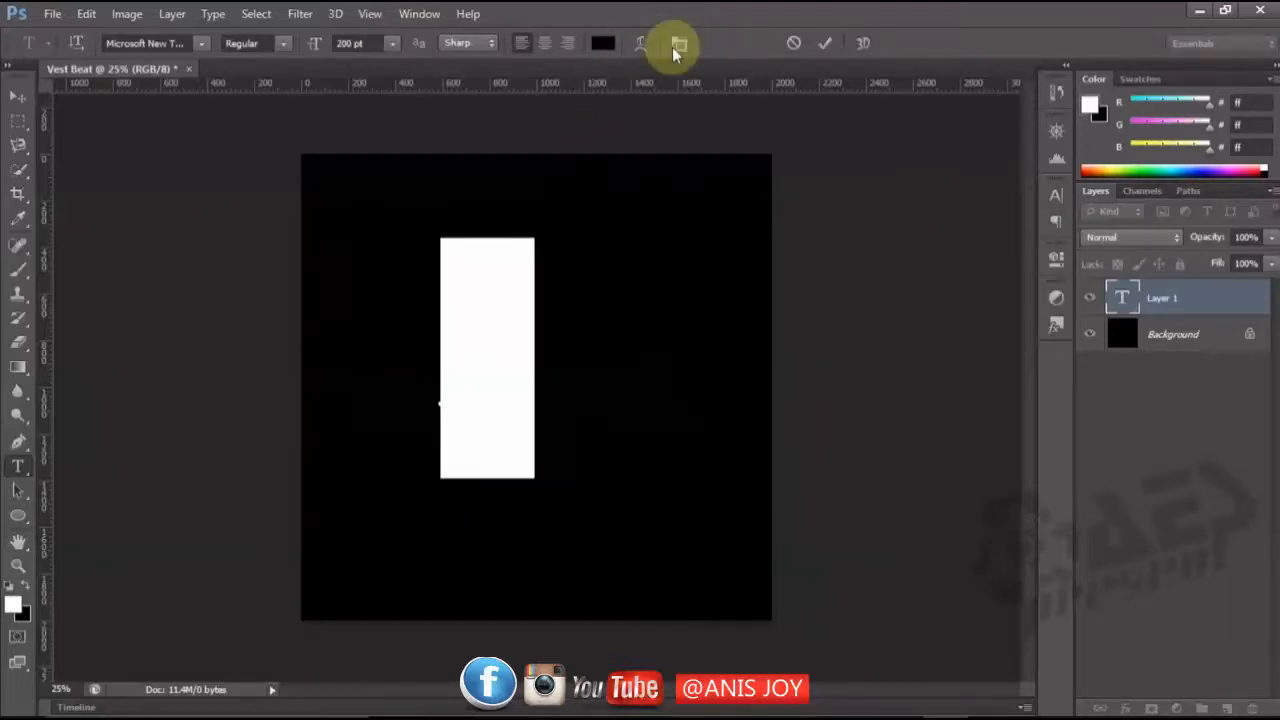
pyautogui.click(601, 44)
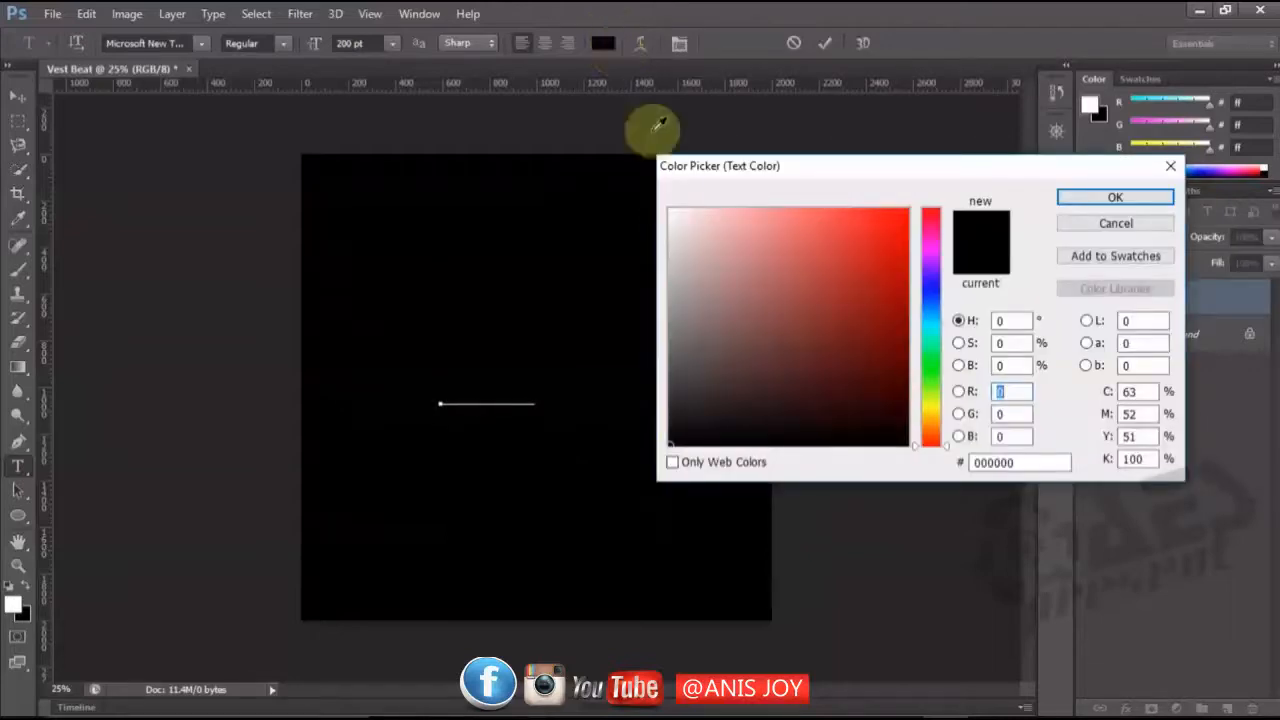
pyautogui.moveTo(682, 227); pyautogui.dragTo(657, 163)
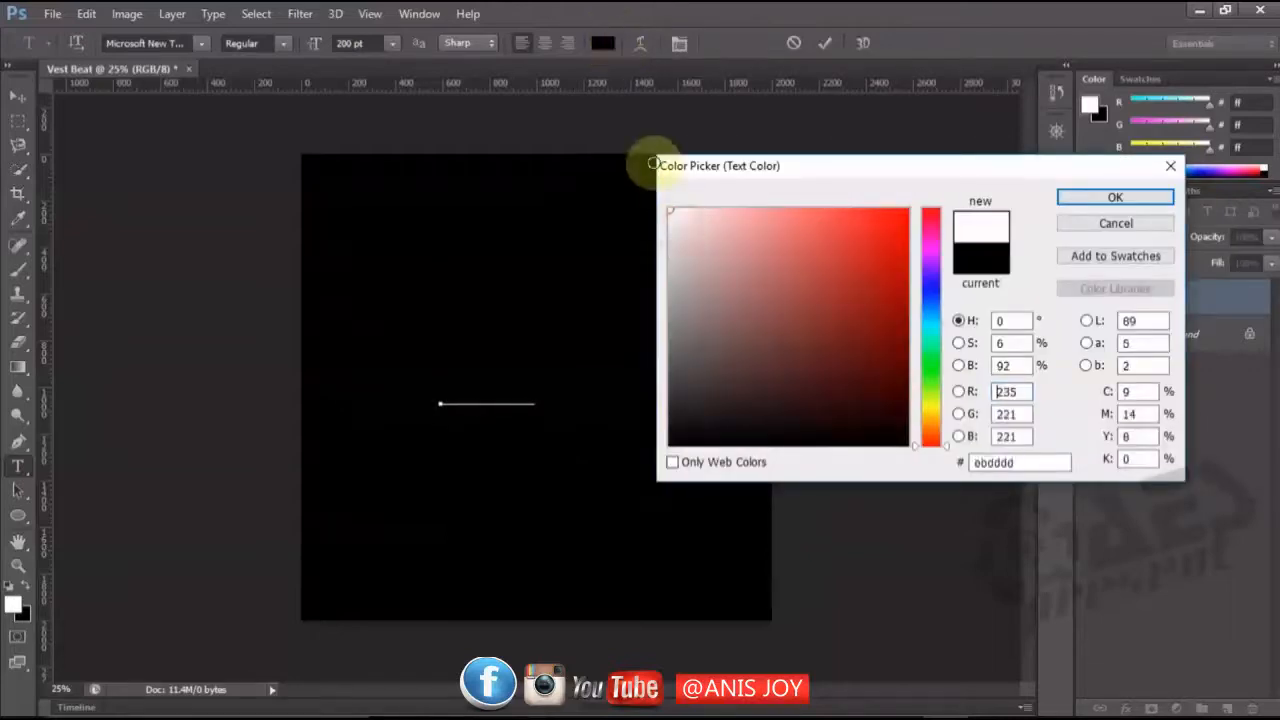
pyautogui.click(1089, 199)
# Change the letter's font to Antraste, shift it slightly down and left on the canvas, and commit the text.
pyautogui.click(175, 43)
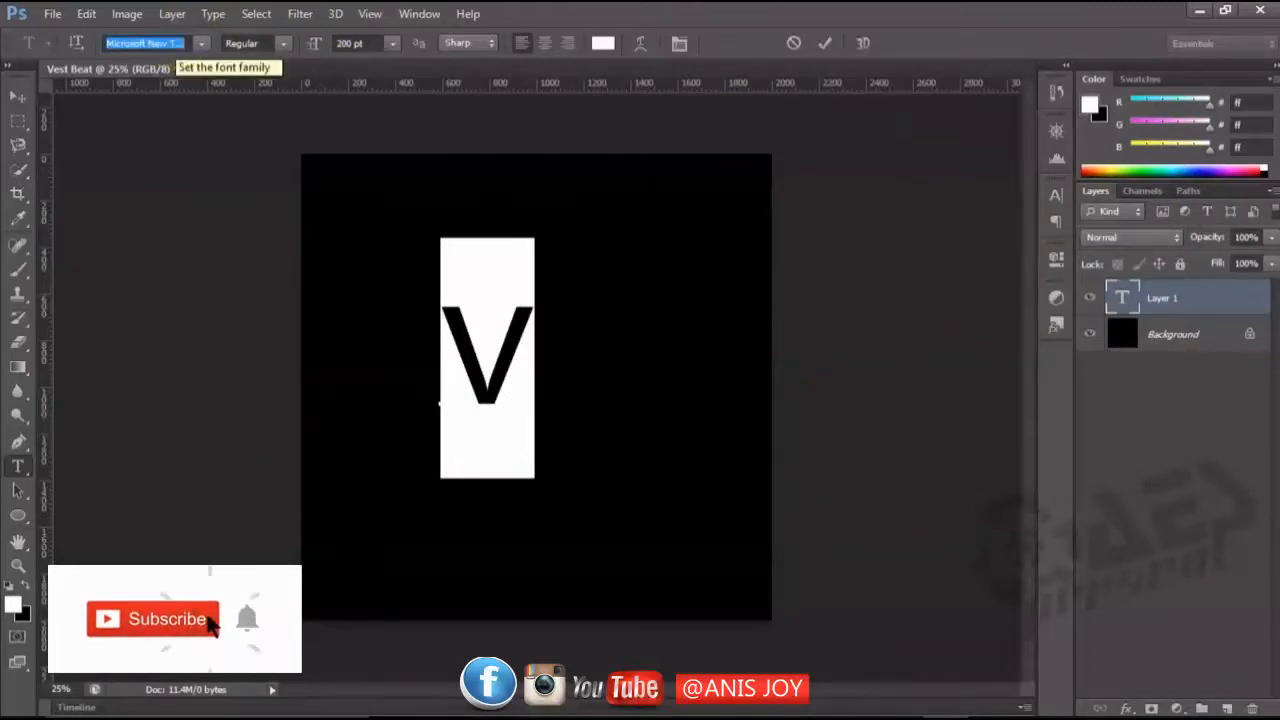
pyautogui.write('an')
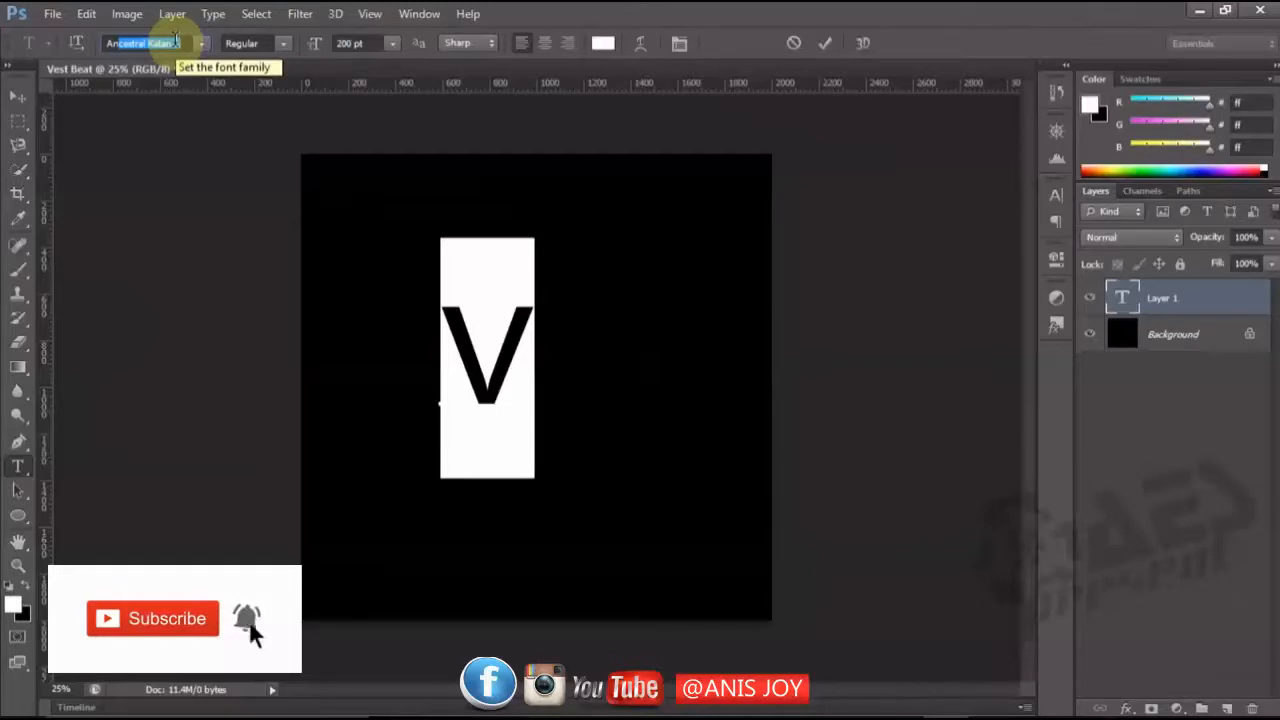
pyautogui.write('traste')
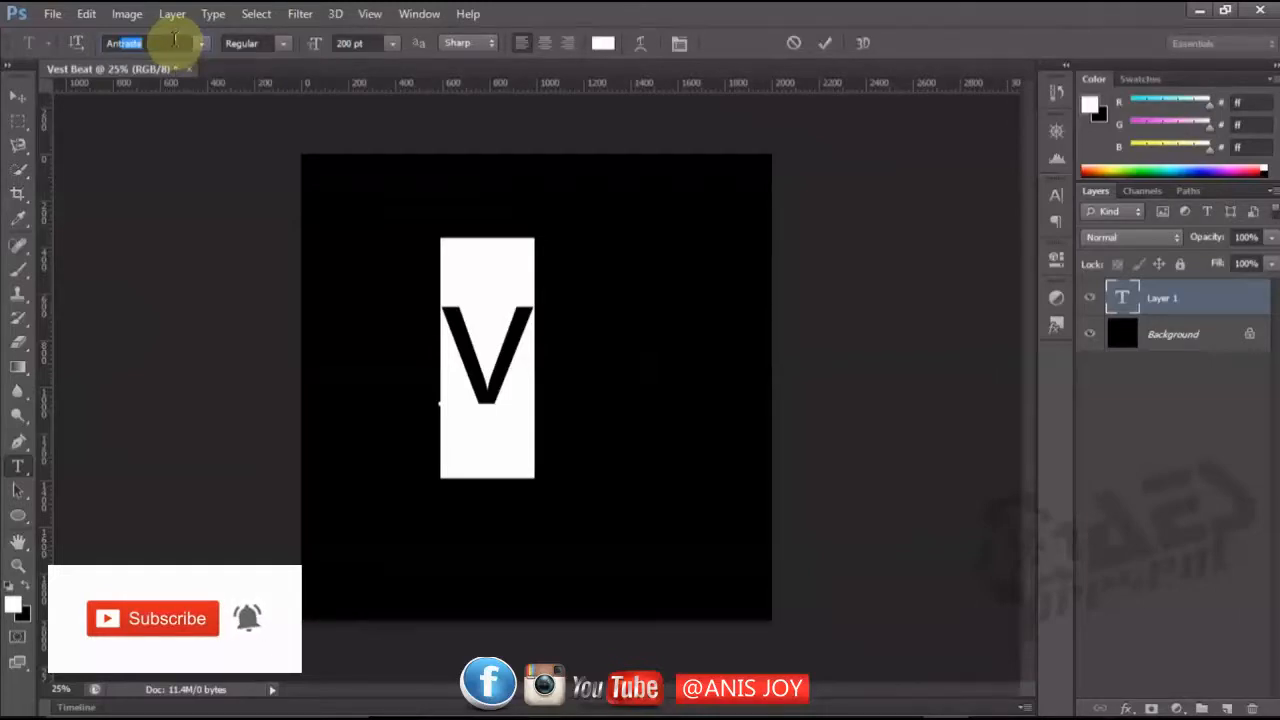
pyautogui.click(201, 43)
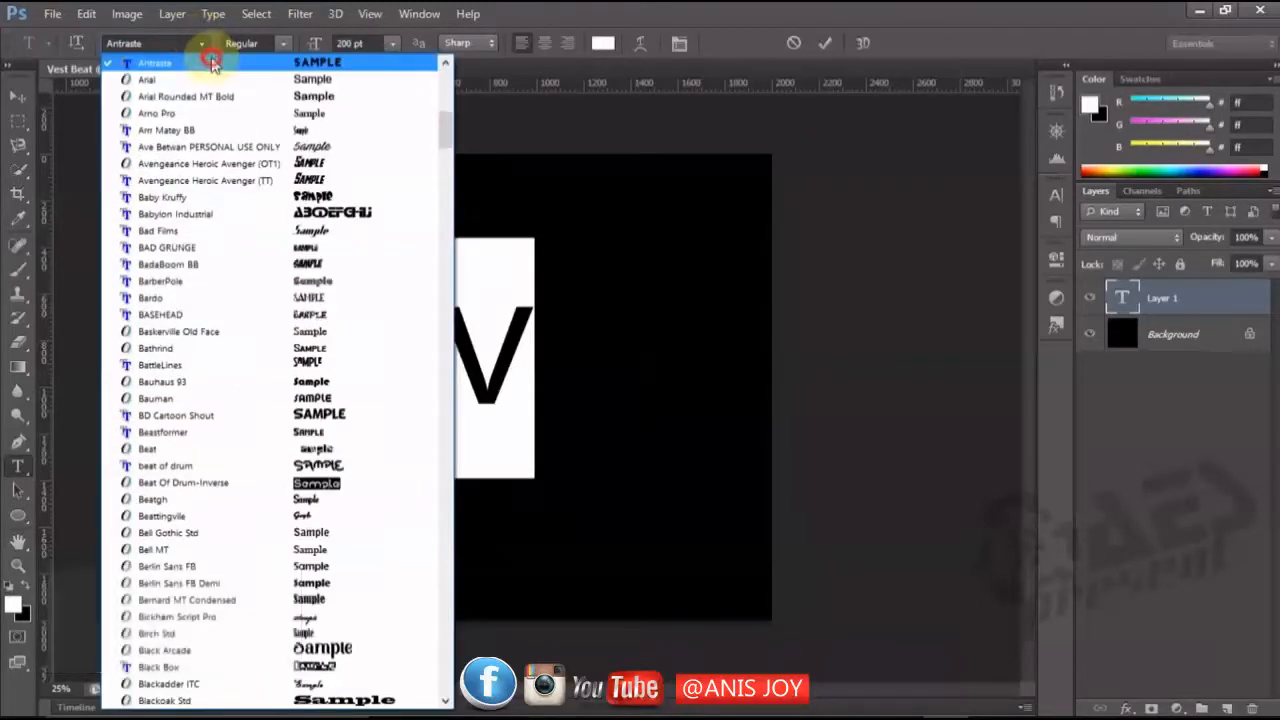
pyautogui.click(212, 63)
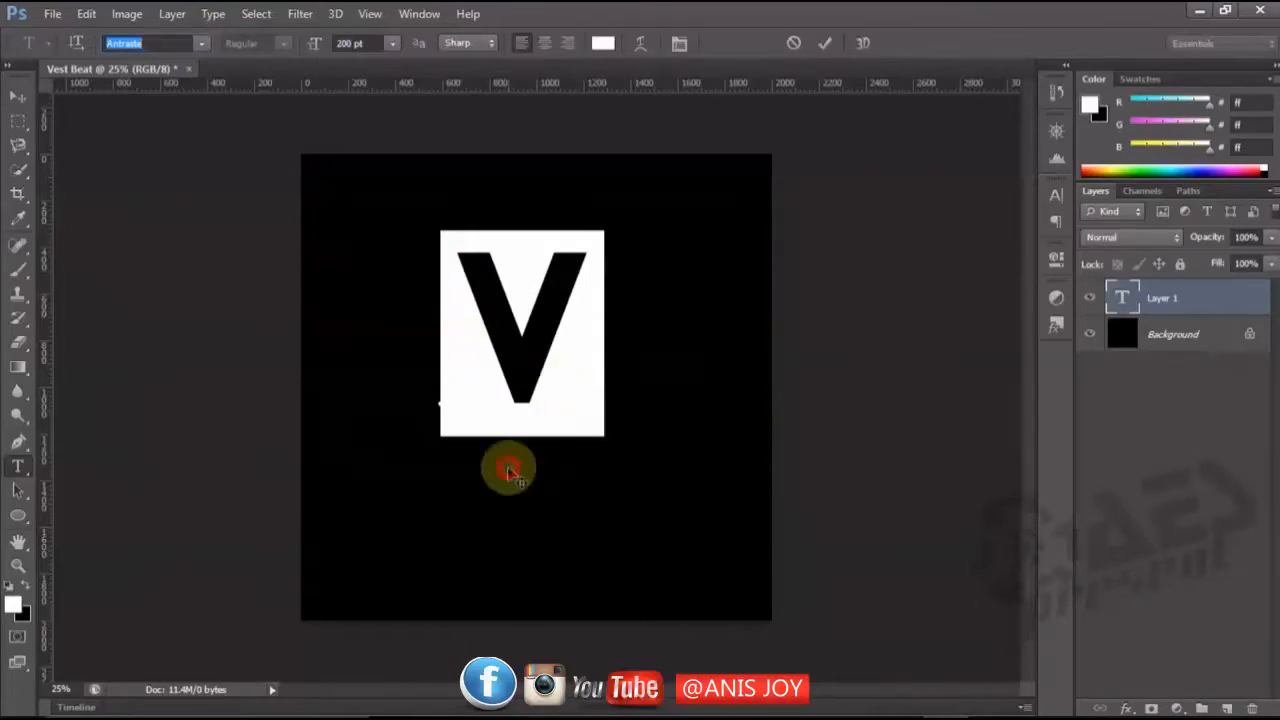
pyautogui.moveTo(510, 475); pyautogui.dragTo(478, 518)
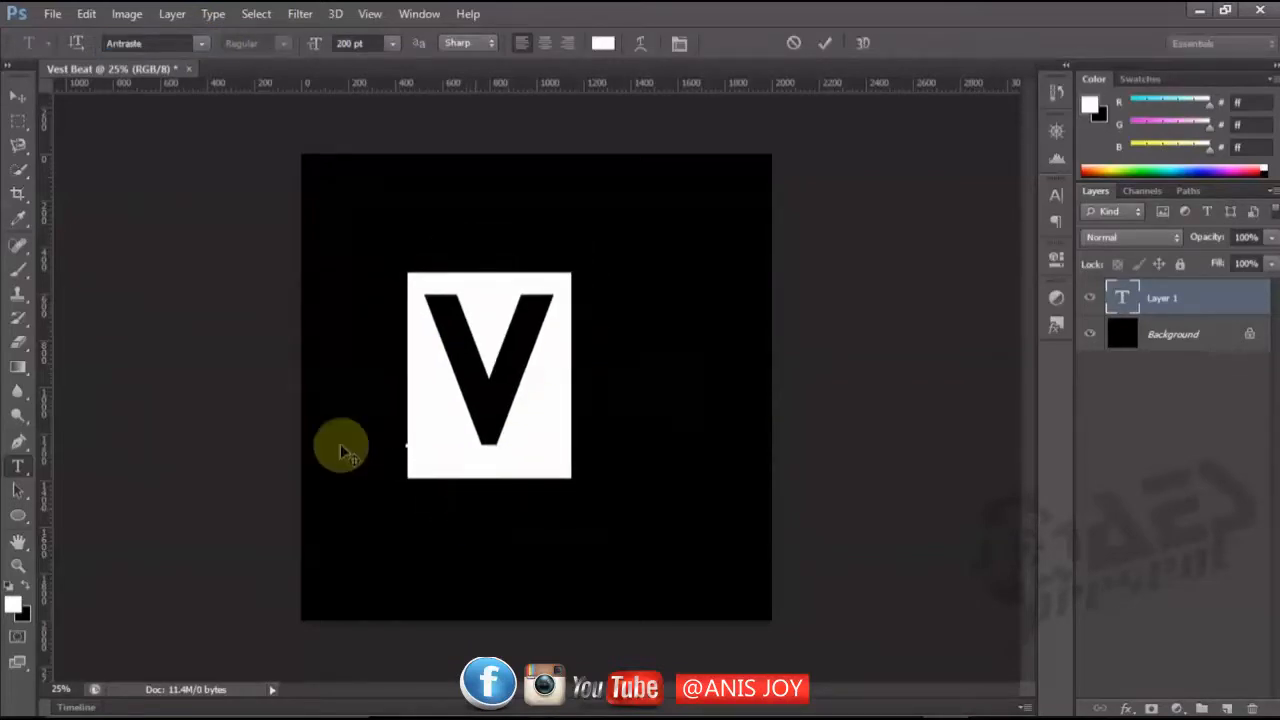
pyautogui.click(18, 96)
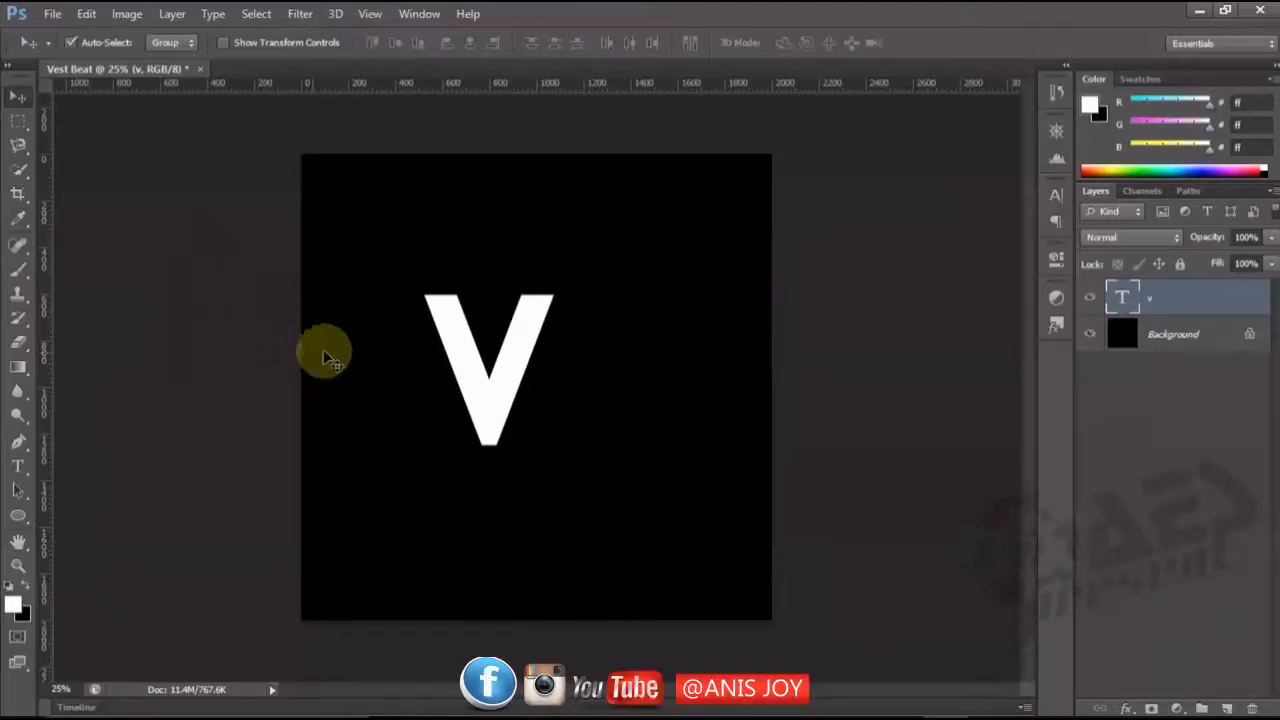
pyautogui.press('t')
pyautogui.click(550, 405)
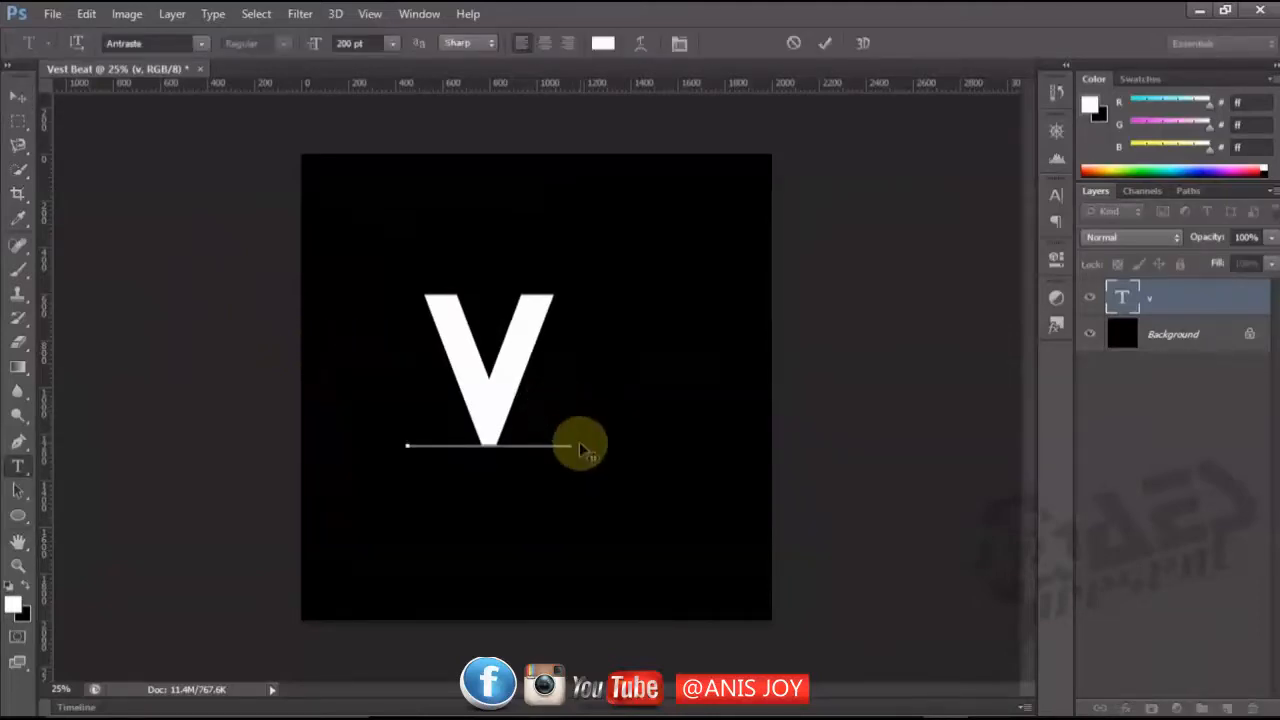
pyautogui.click(18, 96)
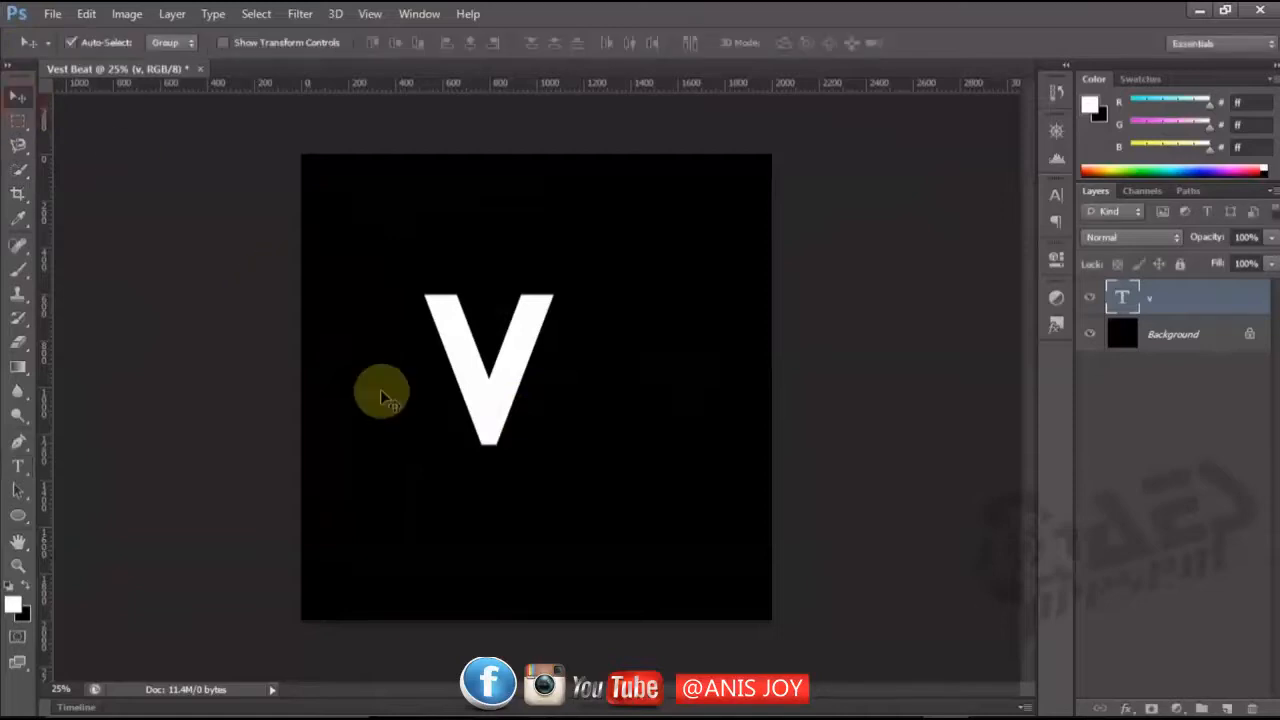
# Add a separate text layer with the letter "B" to the right of the V.
pyautogui.press('t')
pyautogui.click(613, 405)
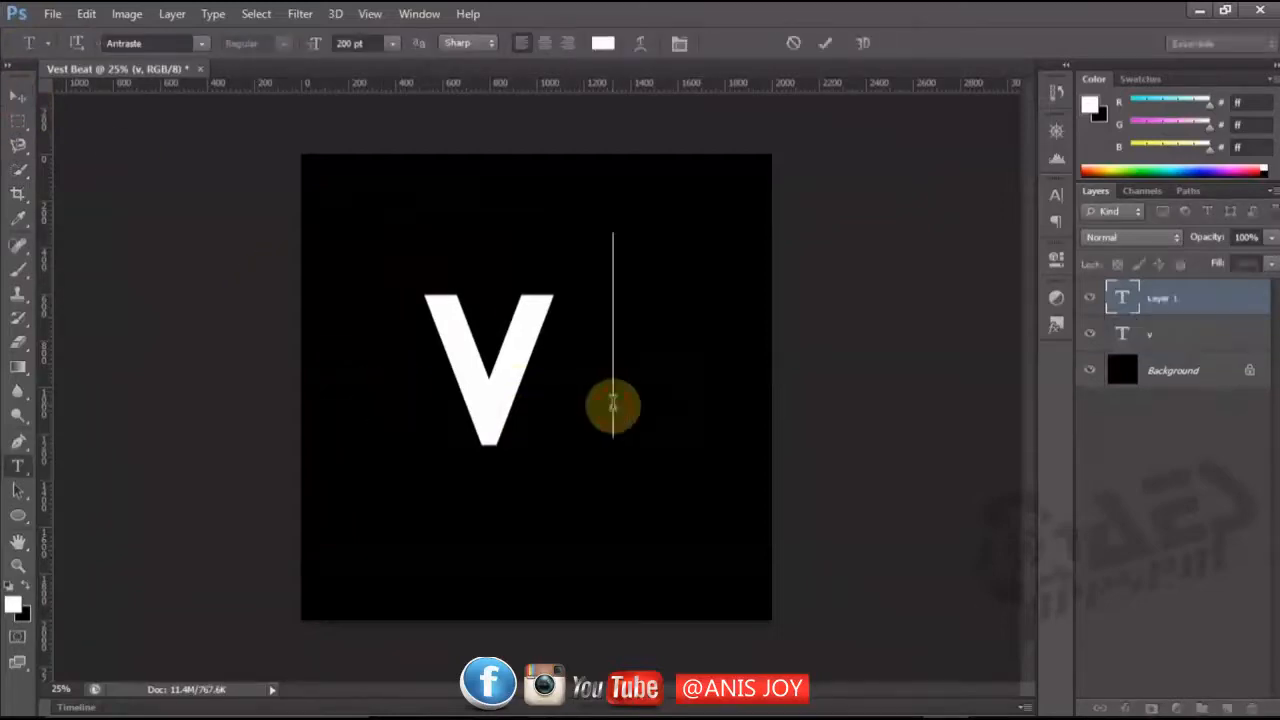
pyautogui.write('B')
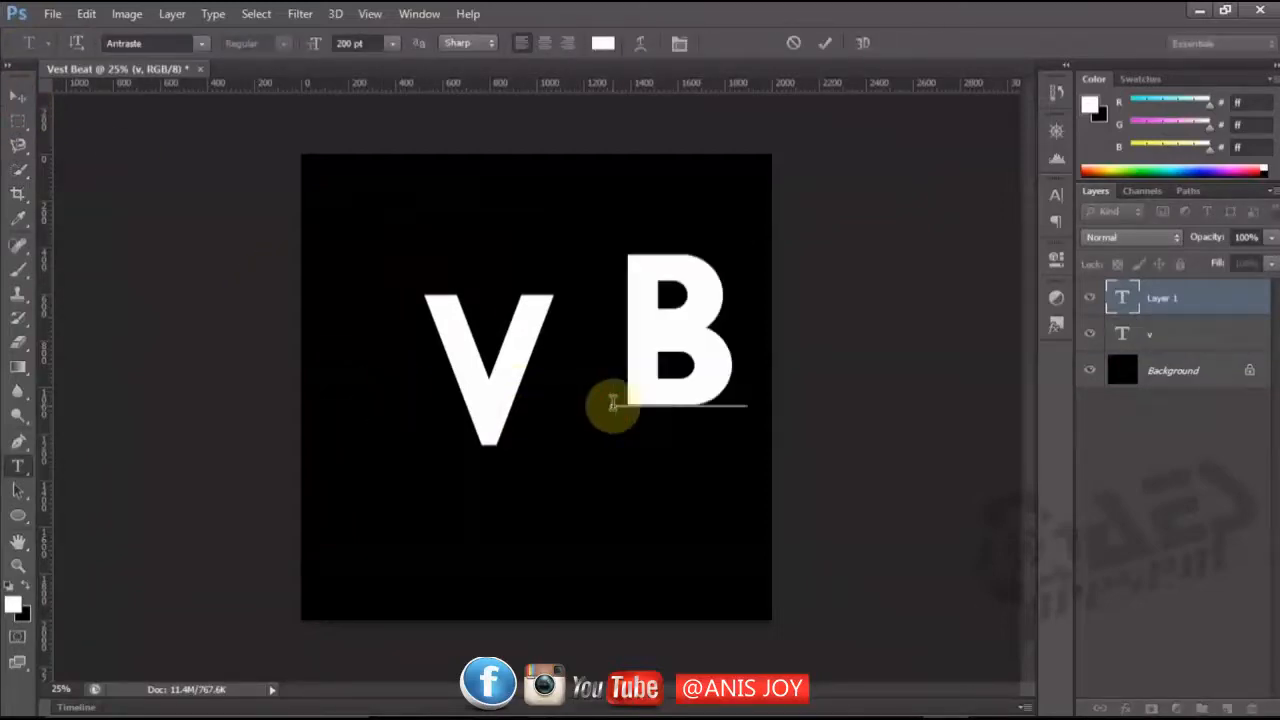
# Move the B against the V's right arm, level with the V's top and bottom edges.
pyautogui.click(16, 100)
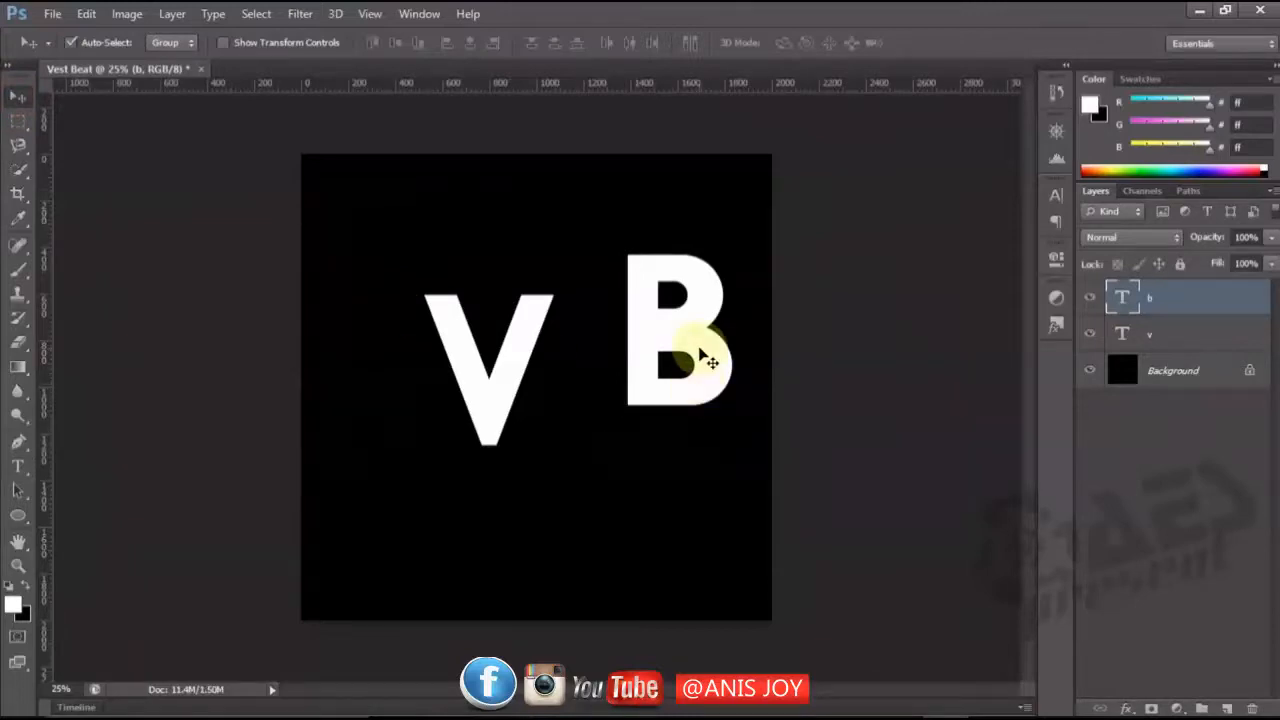
pyautogui.moveTo(700, 356); pyautogui.dragTo(624, 368)
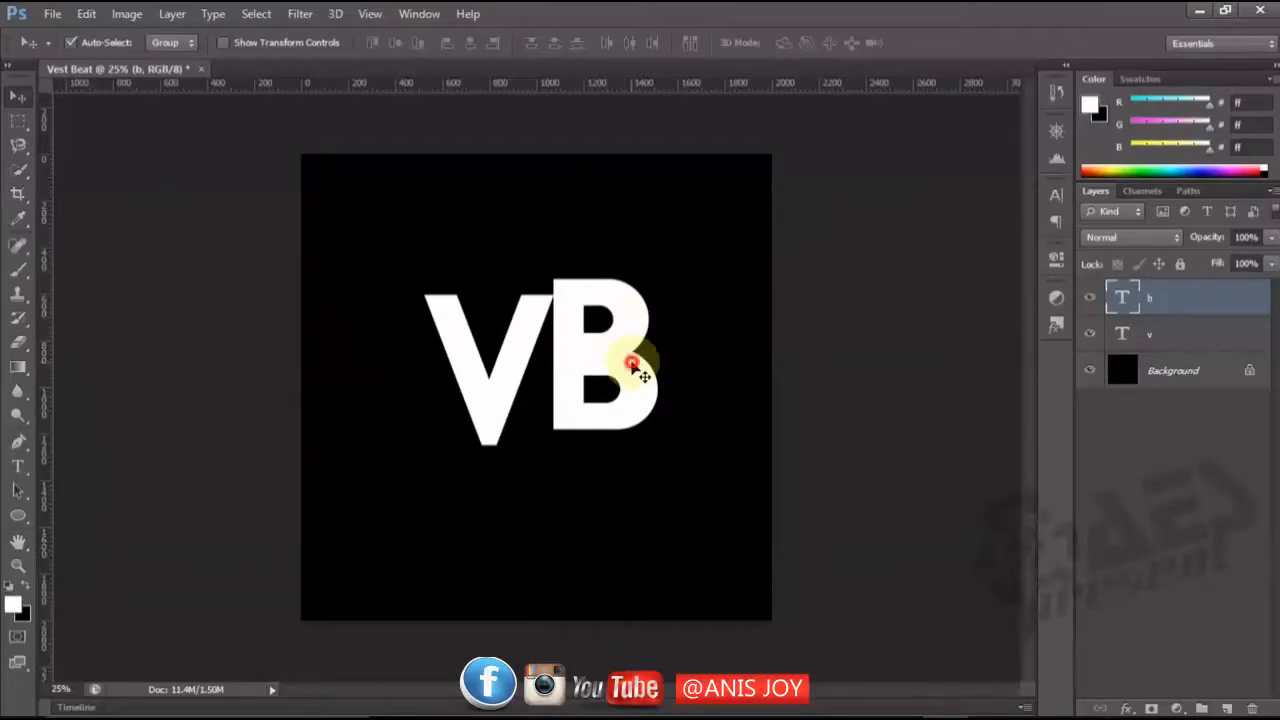
pyautogui.moveTo(643, 363); pyautogui.dragTo(627, 384)
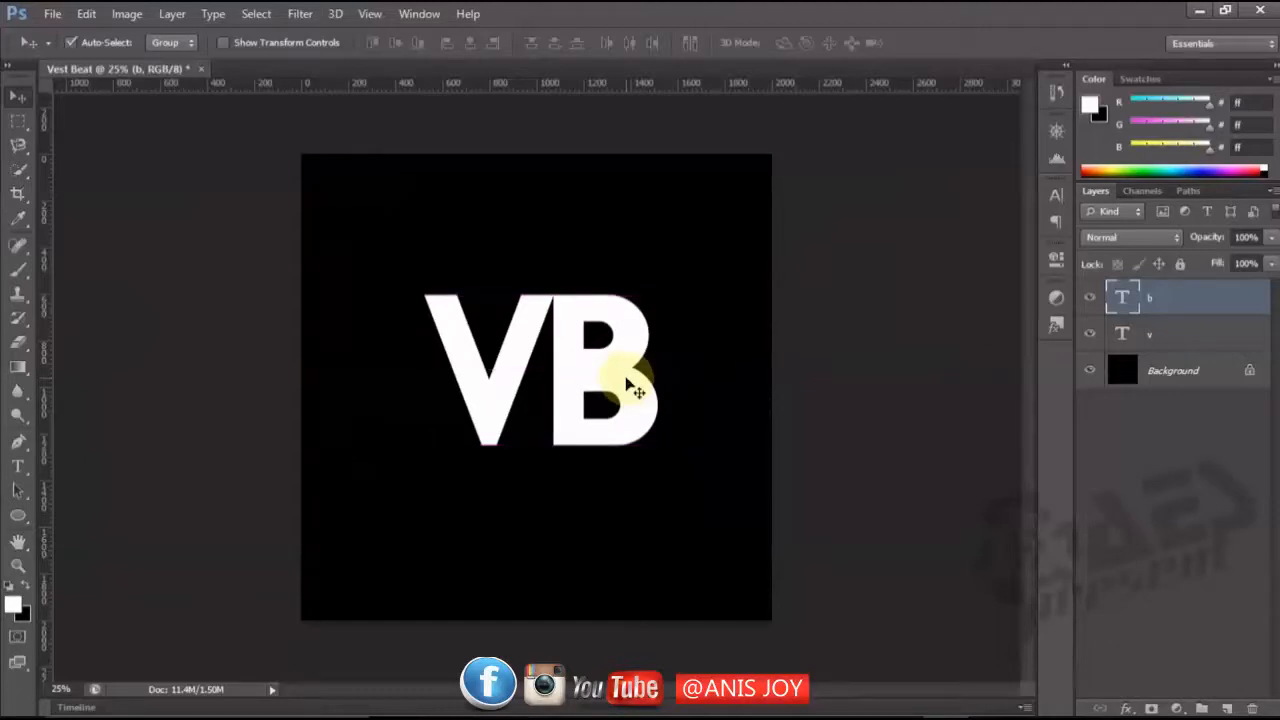
# Nudge the B left over the V's right arm until its stem's left edge meets the right end of the V's base.
pyautogui.press('Left')
pyautogui.press('Left')
pyautogui.press('Left')
pyautogui.press('Left')
pyautogui.press('Left')
pyautogui.press('Left')
pyautogui.press('Left')
pyautogui.press('Left')
pyautogui.press('Left')
pyautogui.press('Left')
pyautogui.press('Left')
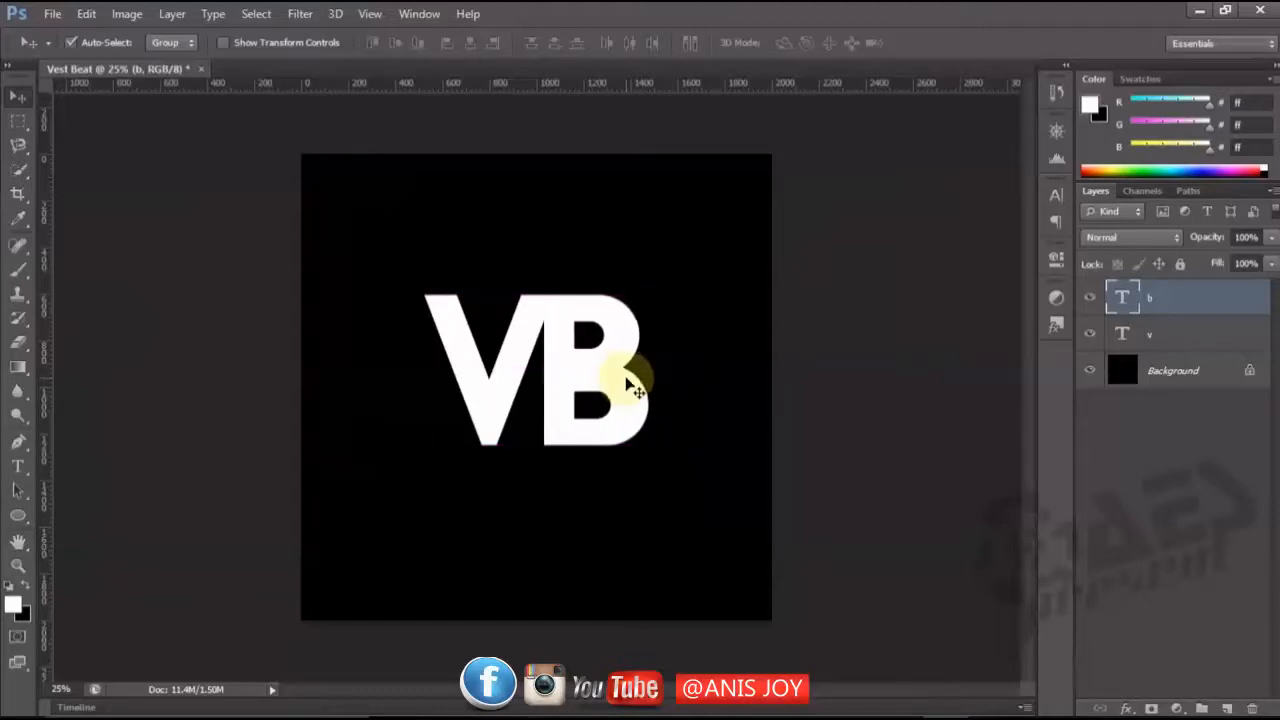
pyautogui.press('Left')
pyautogui.press('Left')
pyautogui.press('Left')
pyautogui.press('Left')
pyautogui.press('Left')
pyautogui.press('Left')
pyautogui.press('Left')
pyautogui.press('Left')
pyautogui.press('Left')
pyautogui.press('Left')
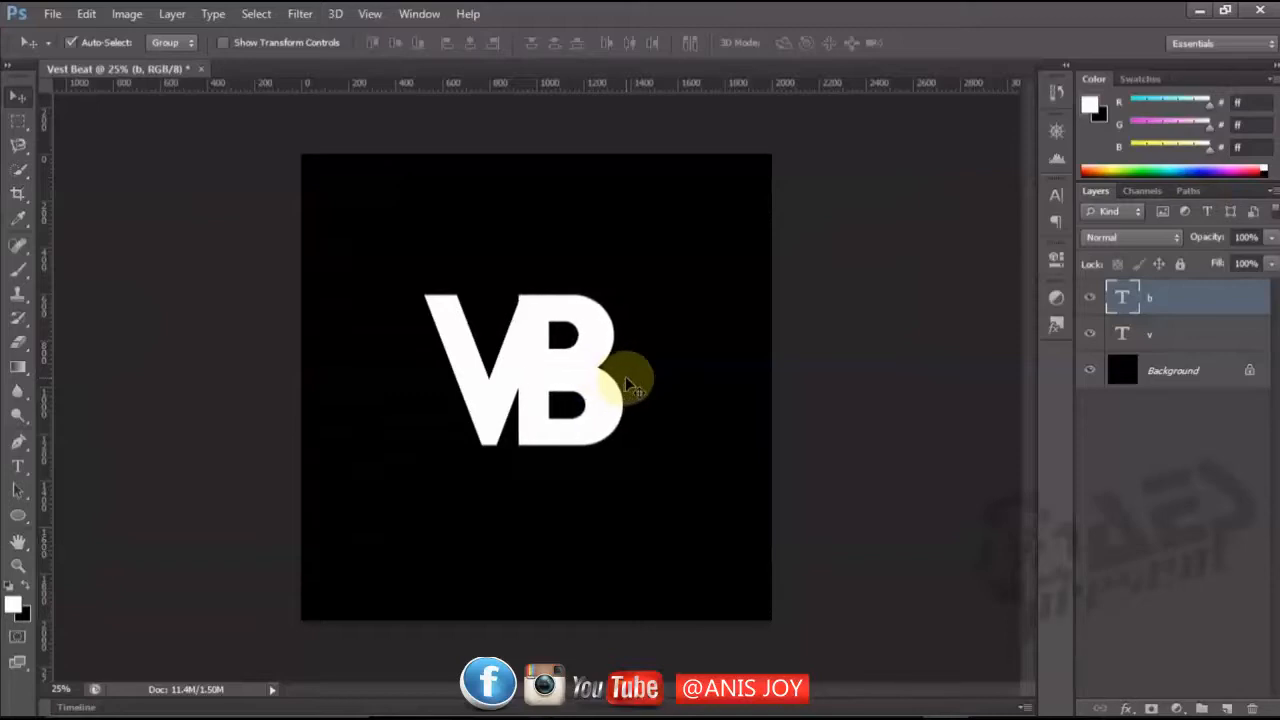
pyautogui.press('Left')
pyautogui.press('Left')
pyautogui.press('Left')
pyautogui.press('Left')
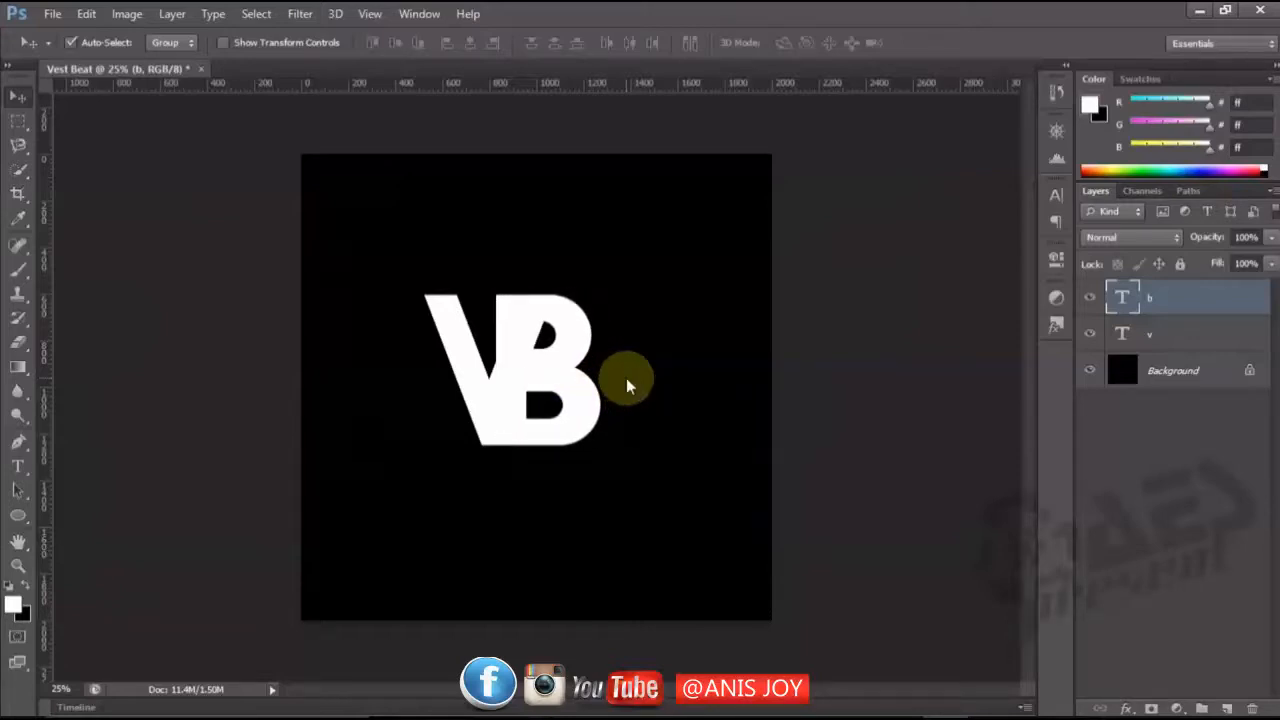
pyautogui.press('Left')
pyautogui.press('Left')
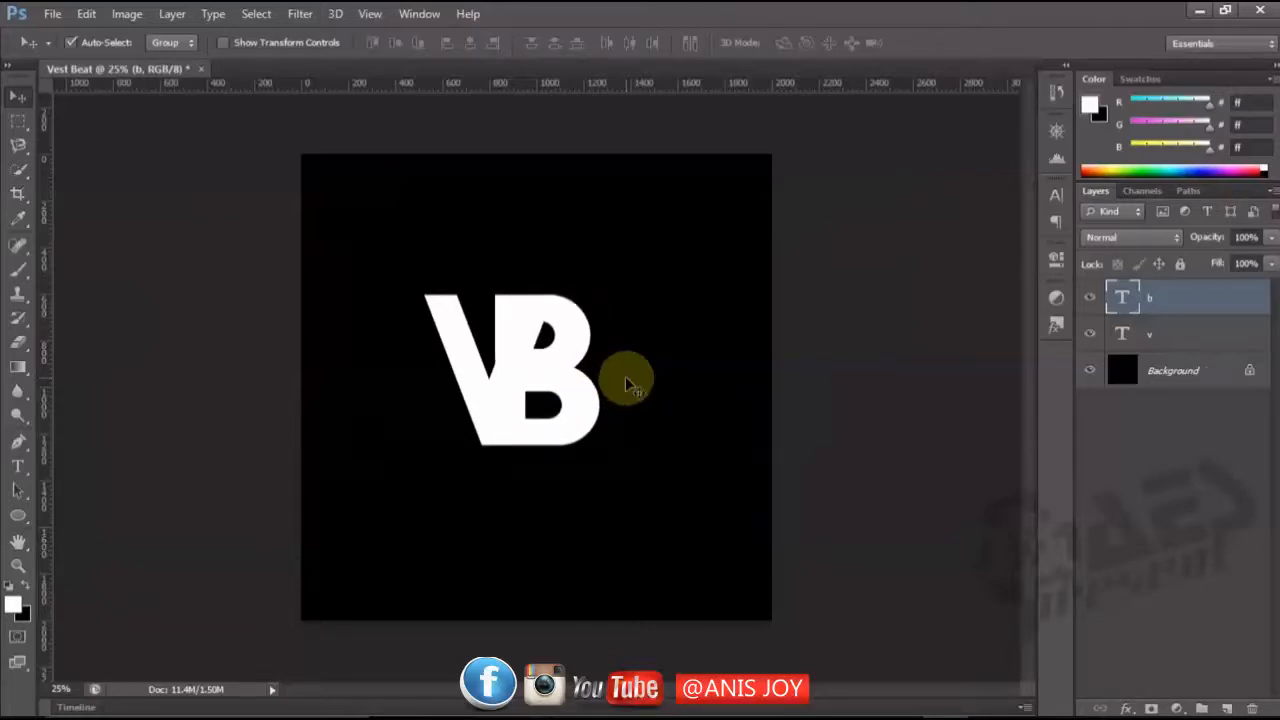
pyautogui.press('Right')
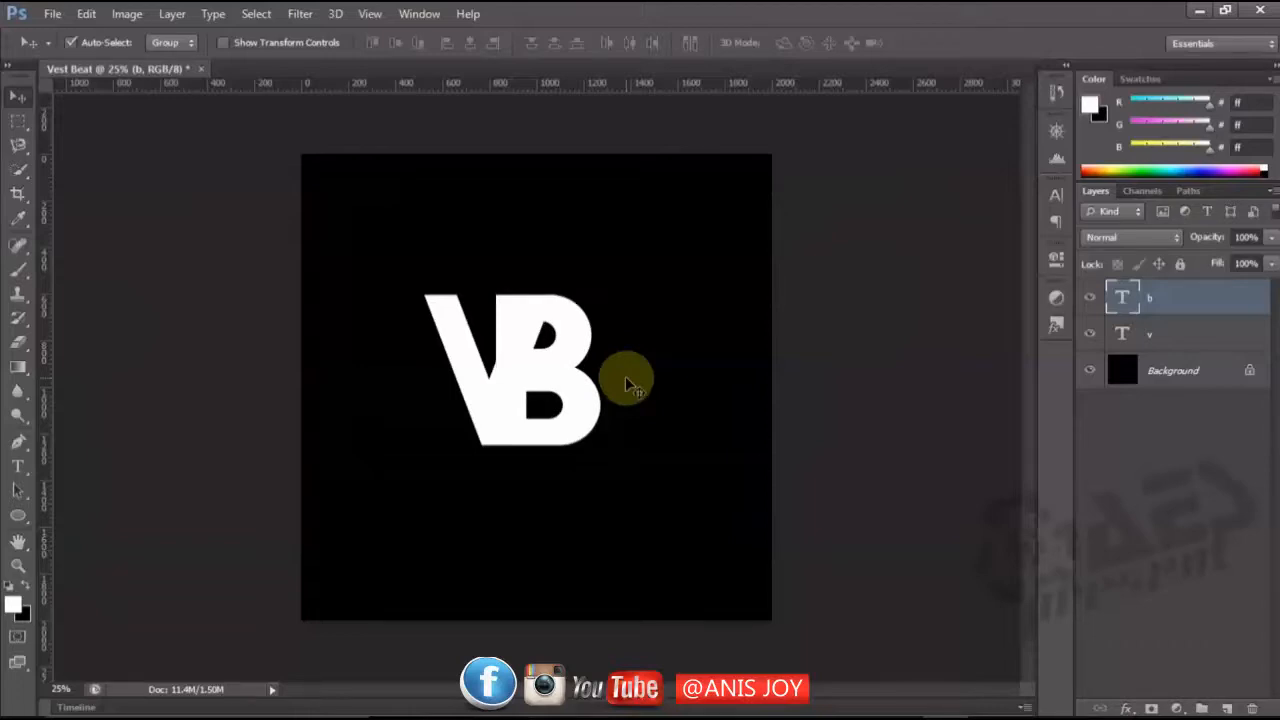
pyautogui.press('Right')
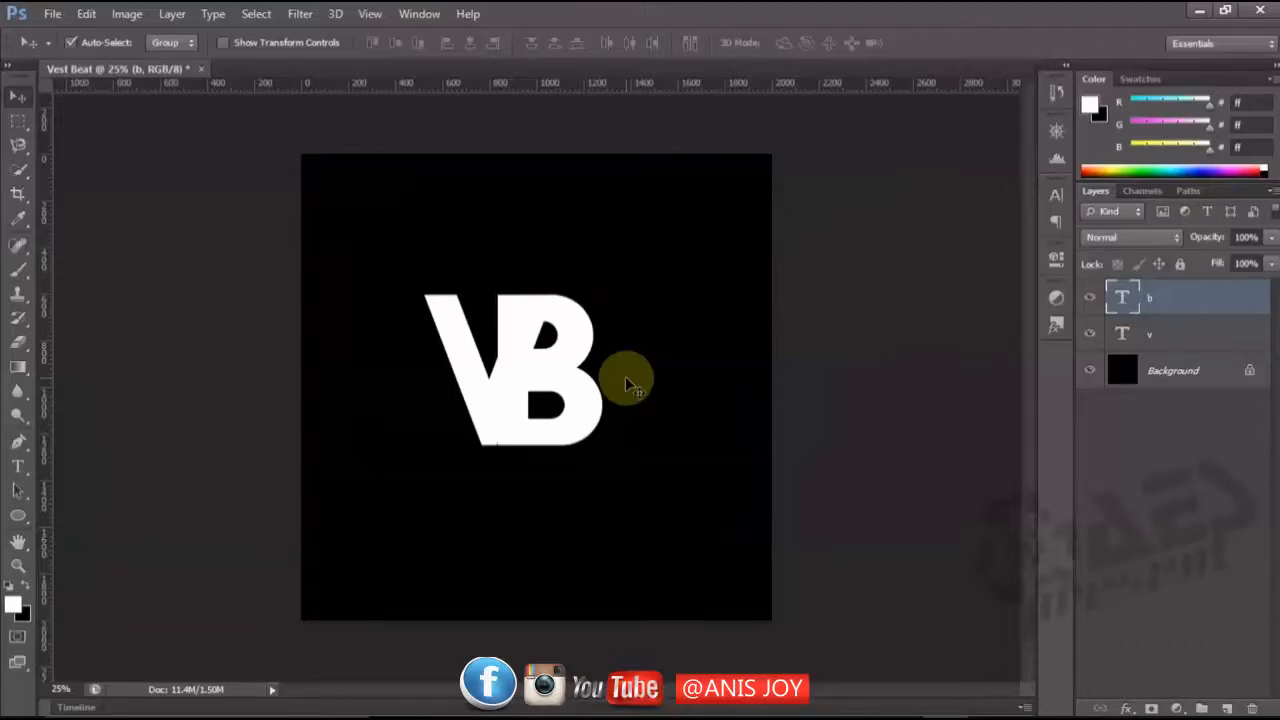
pyautogui.press('Left')
pyautogui.press('Left')
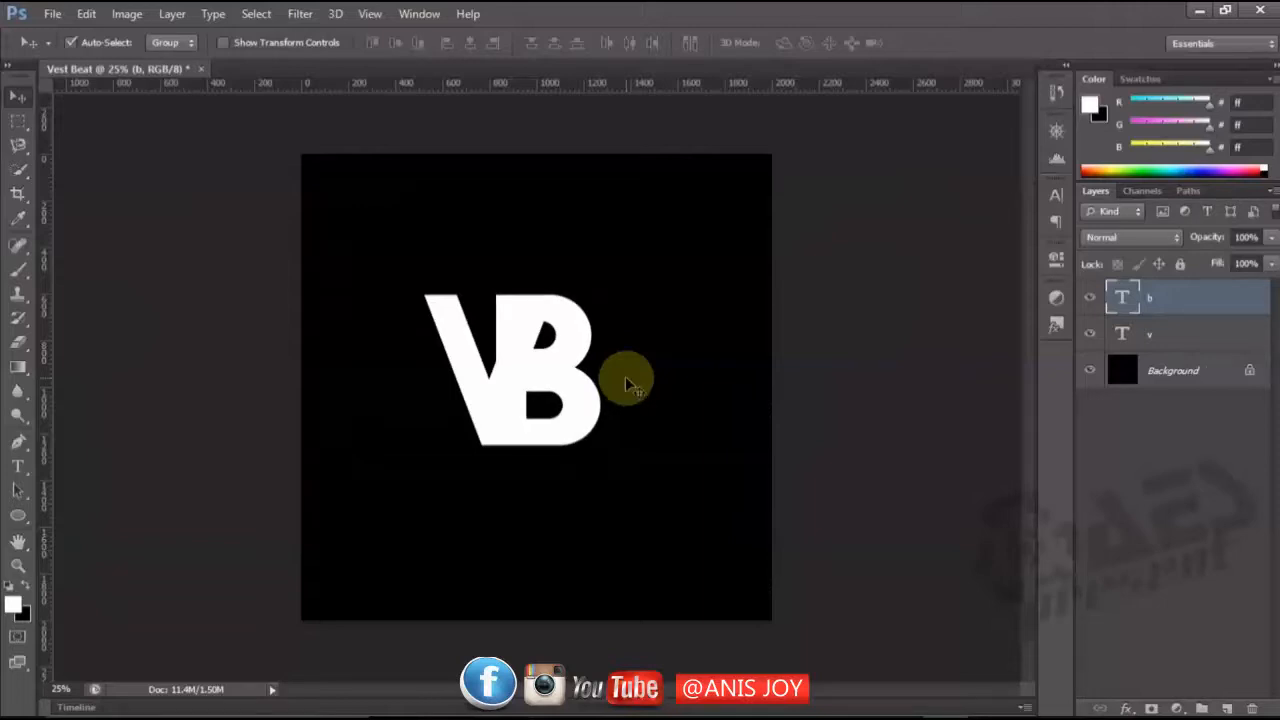
# Group the b and v text layers together and duplicate the group.
pyautogui.hotkey('ctrl', '+')
pyautogui.hotkey('ctrl', '+')
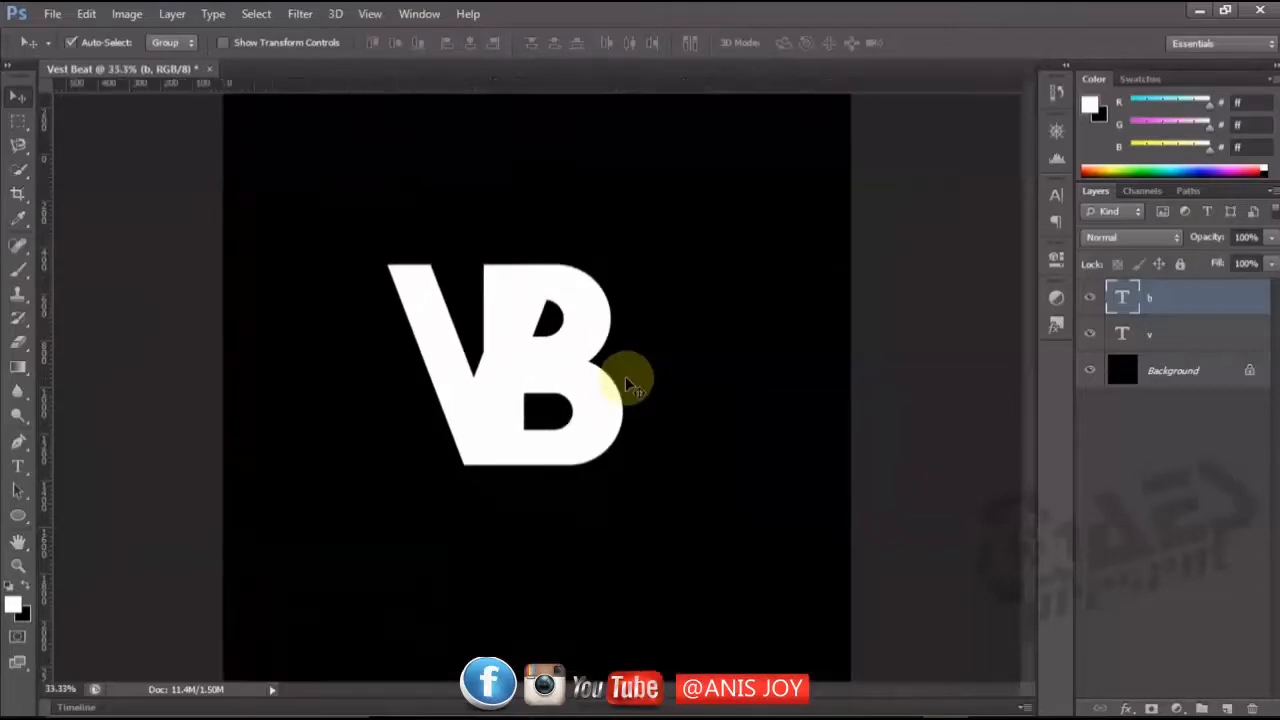
pyautogui.hotkey('ctrl', '+')
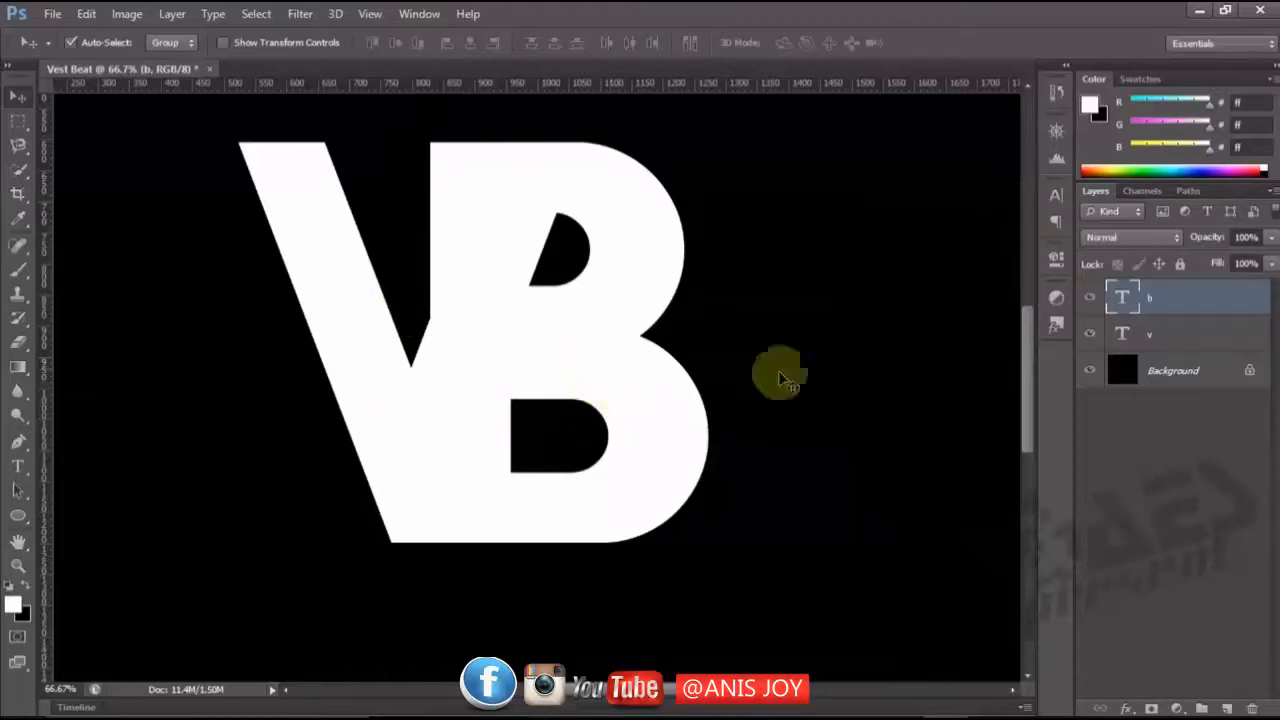
pyautogui.click(1200, 341)
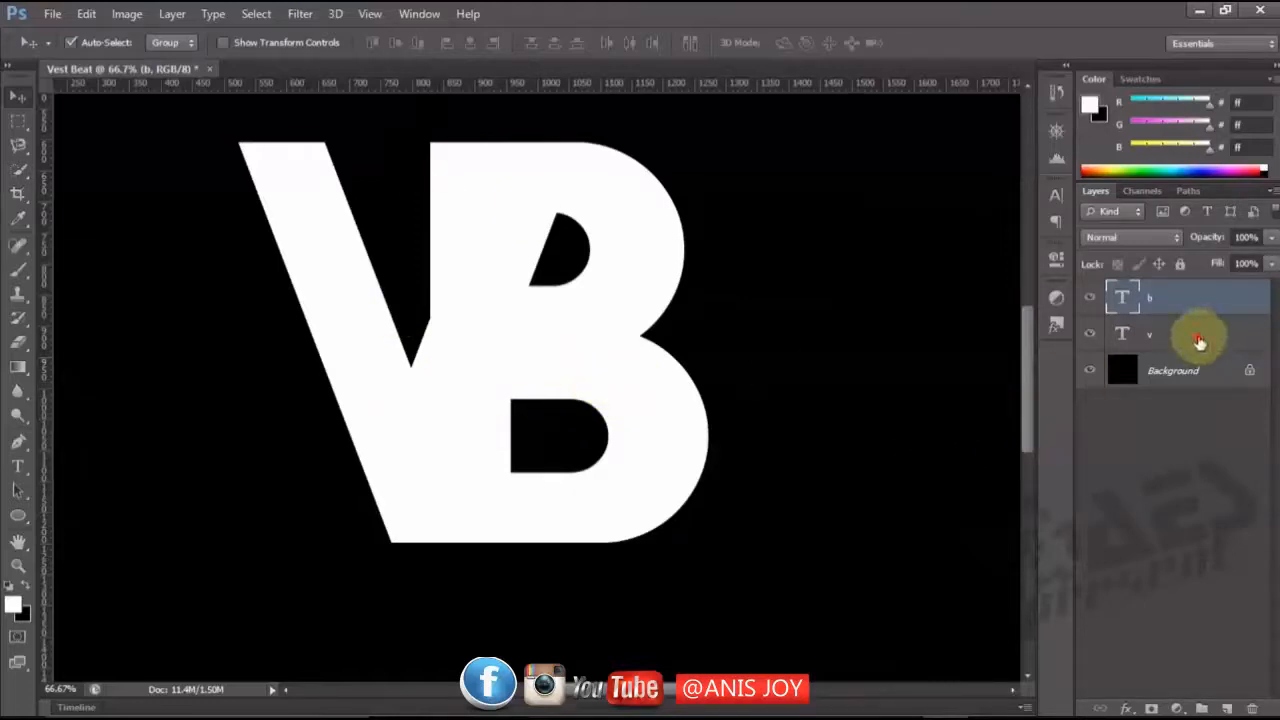
pyautogui.hotkey('ctrl', 'g')
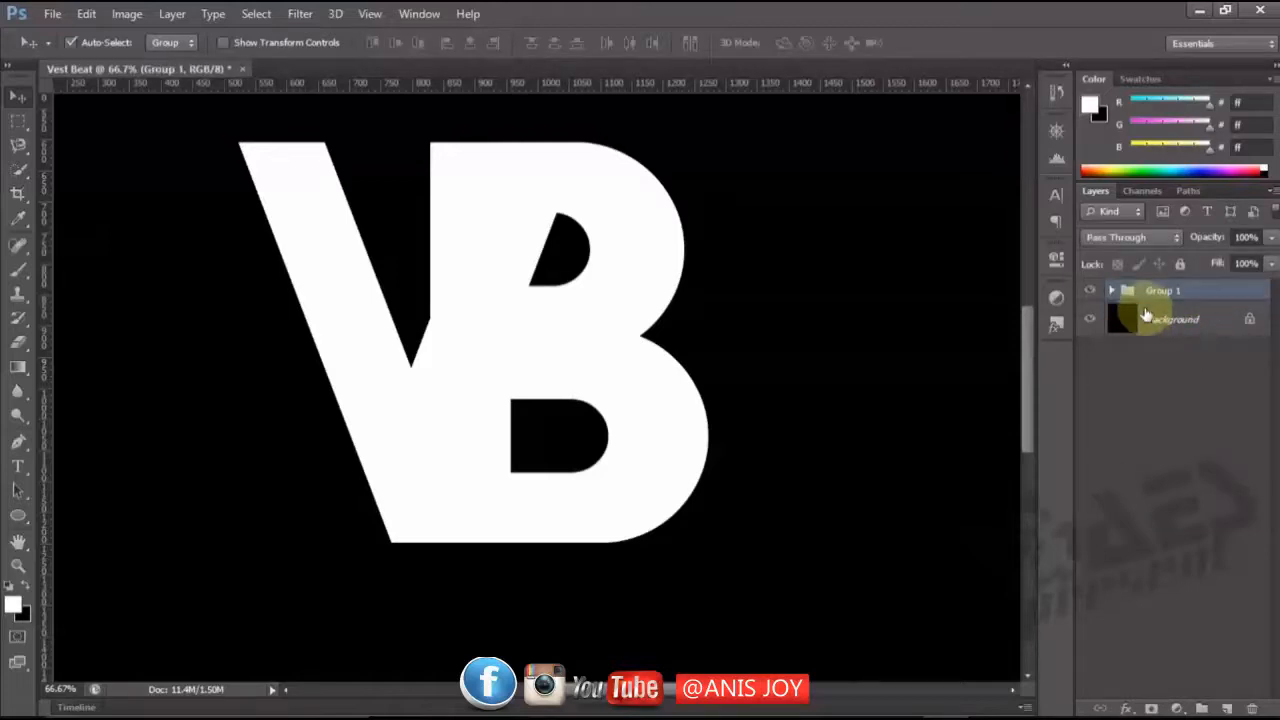
pyautogui.hotkey('ctrl', 'j')
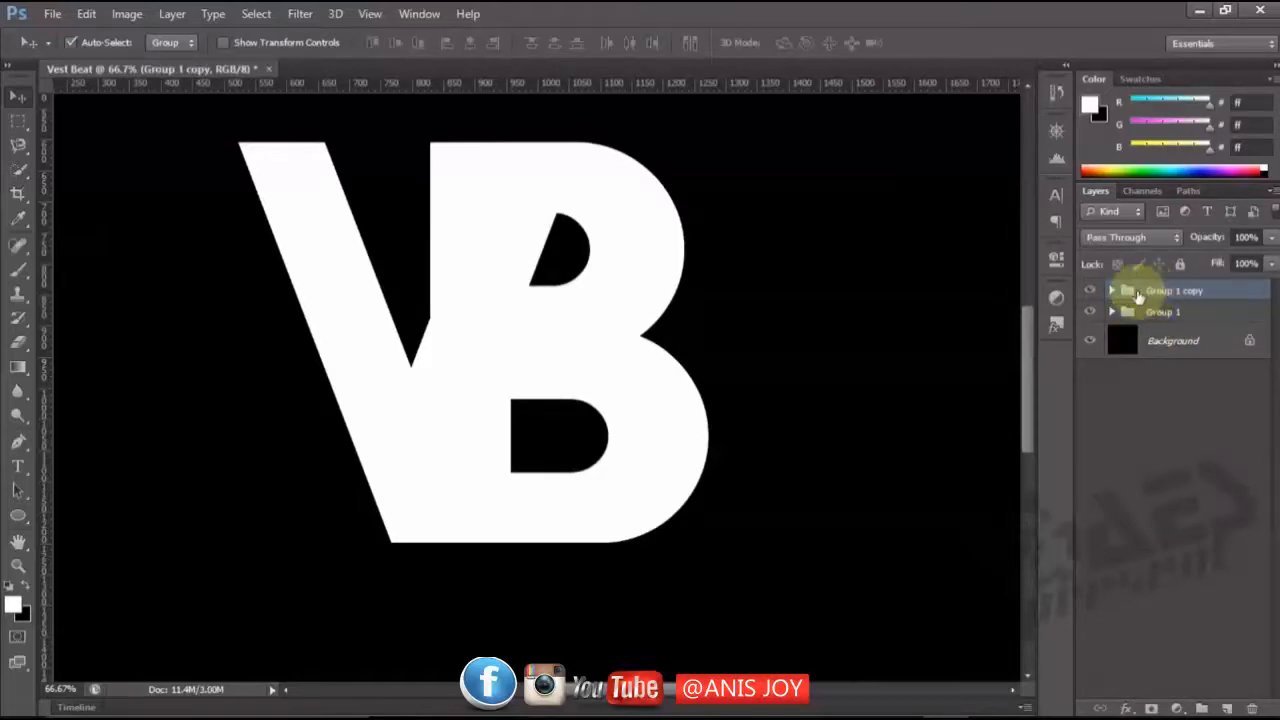
pyautogui.rightClick(1161, 290)
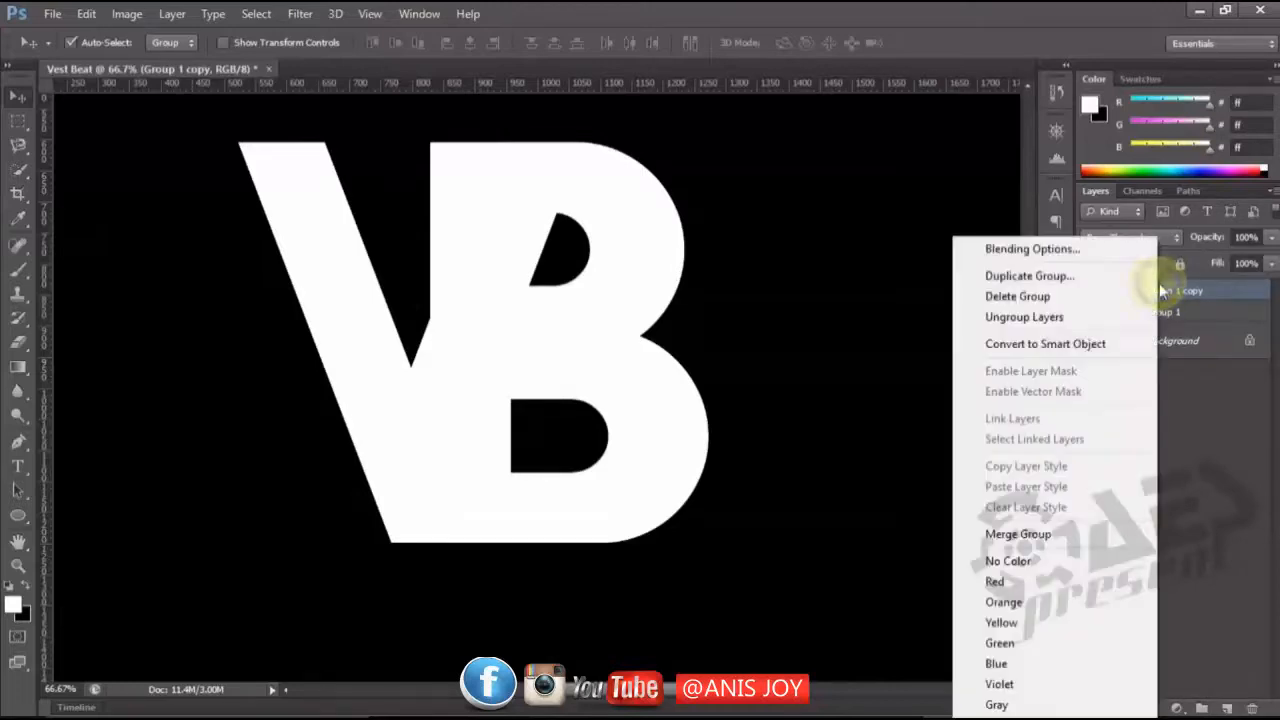
pyautogui.click(1062, 276)
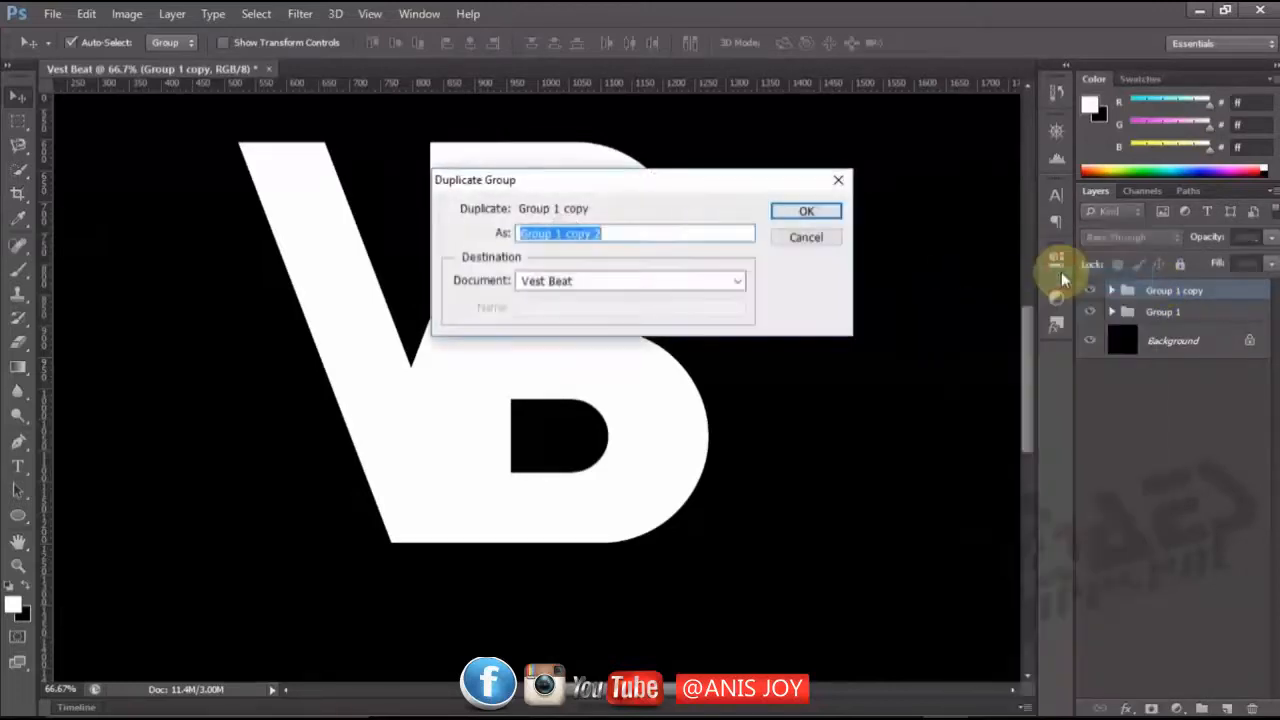
pyautogui.click(797, 236)
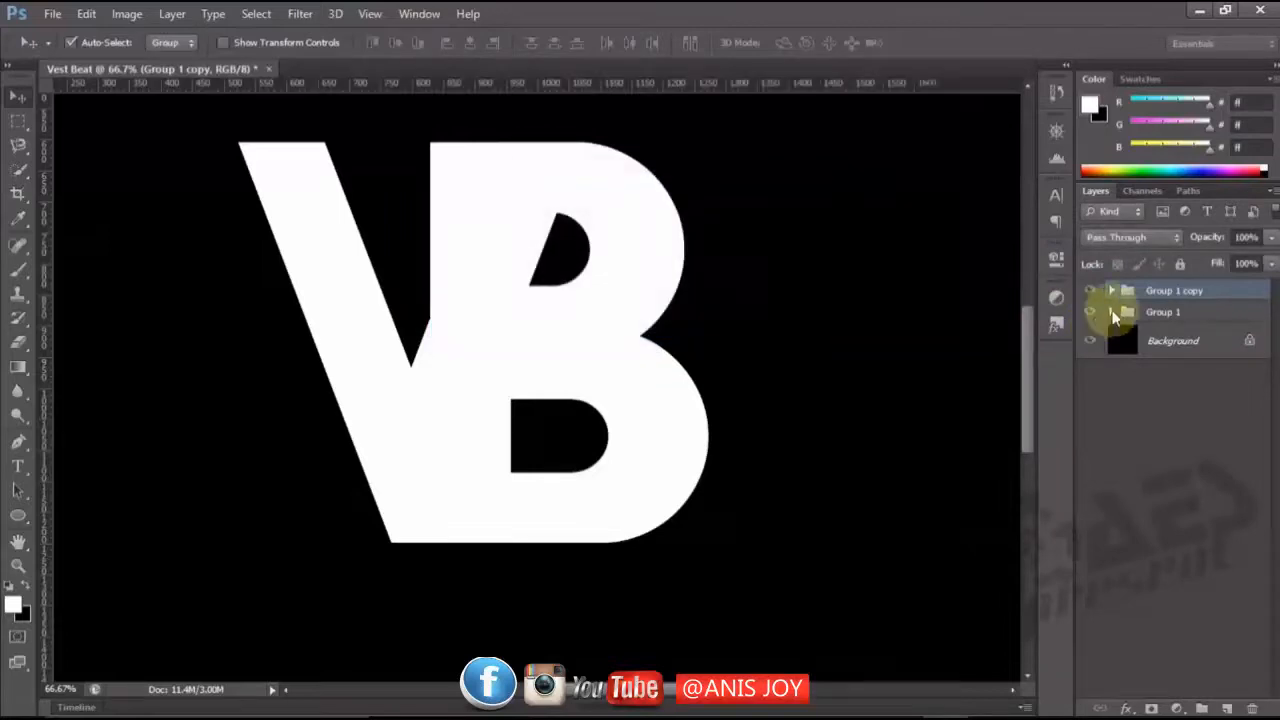
# Ungroup the duplicated group and rasterize its b and v text layers.
pyautogui.rightClick(1142, 288)
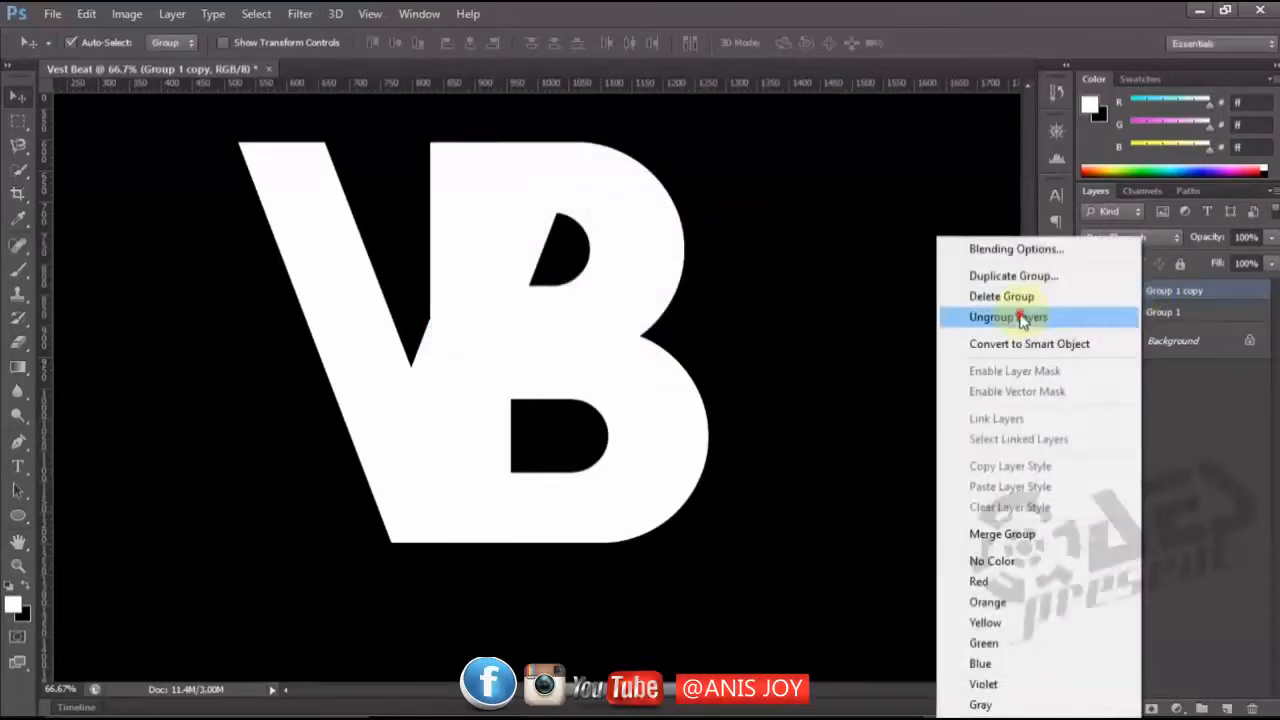
pyautogui.click(1029, 317)
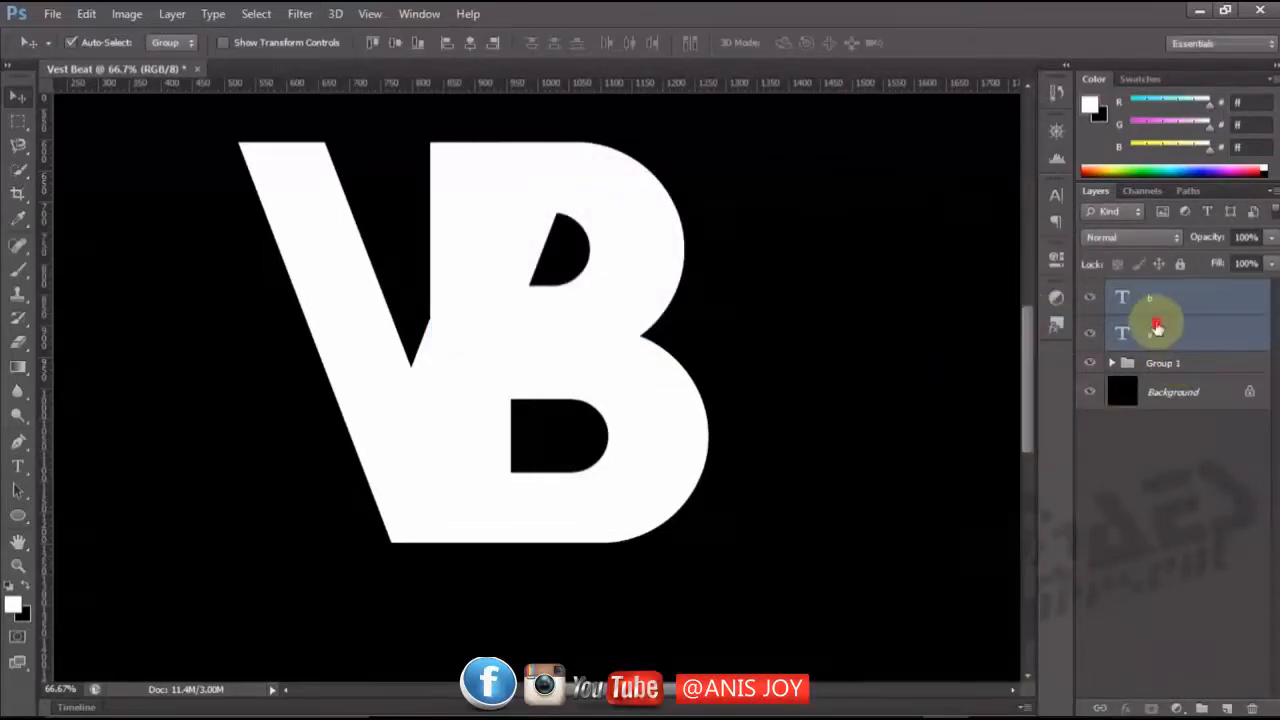
pyautogui.click(1157, 330)
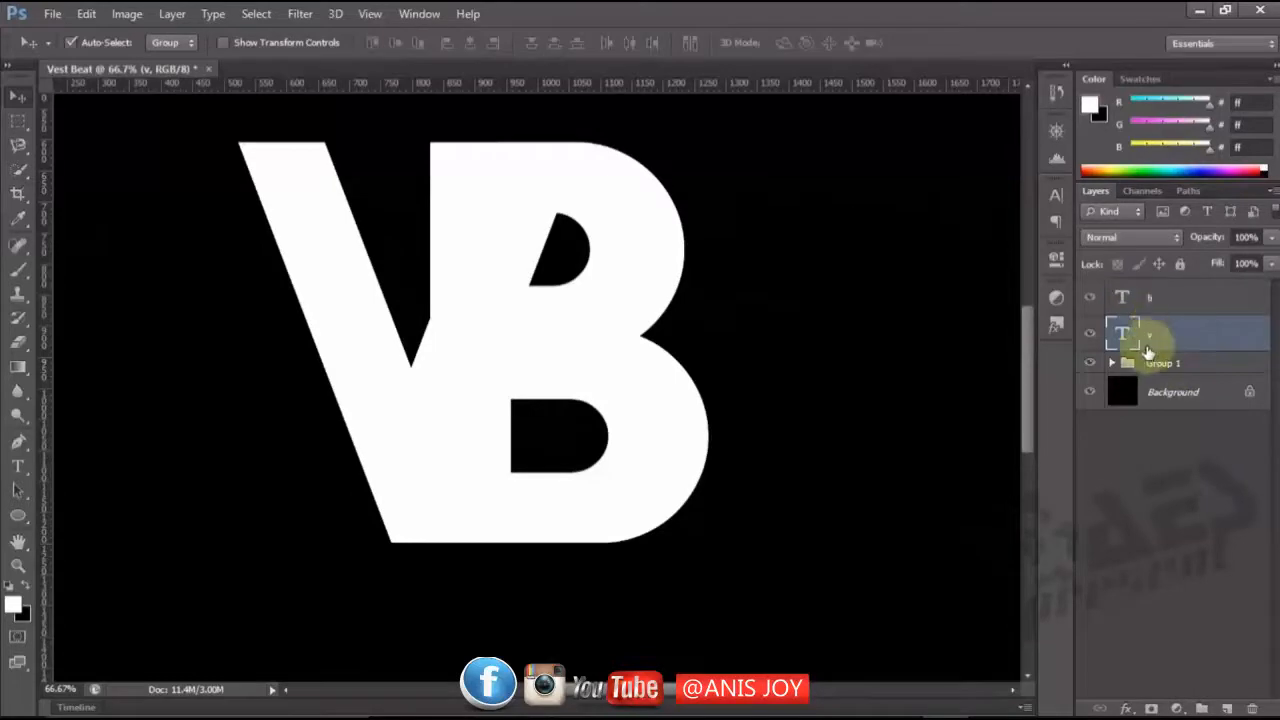
pyautogui.keyDown('shift'); pyautogui.click(1156, 300); pyautogui.keyUp('shift')
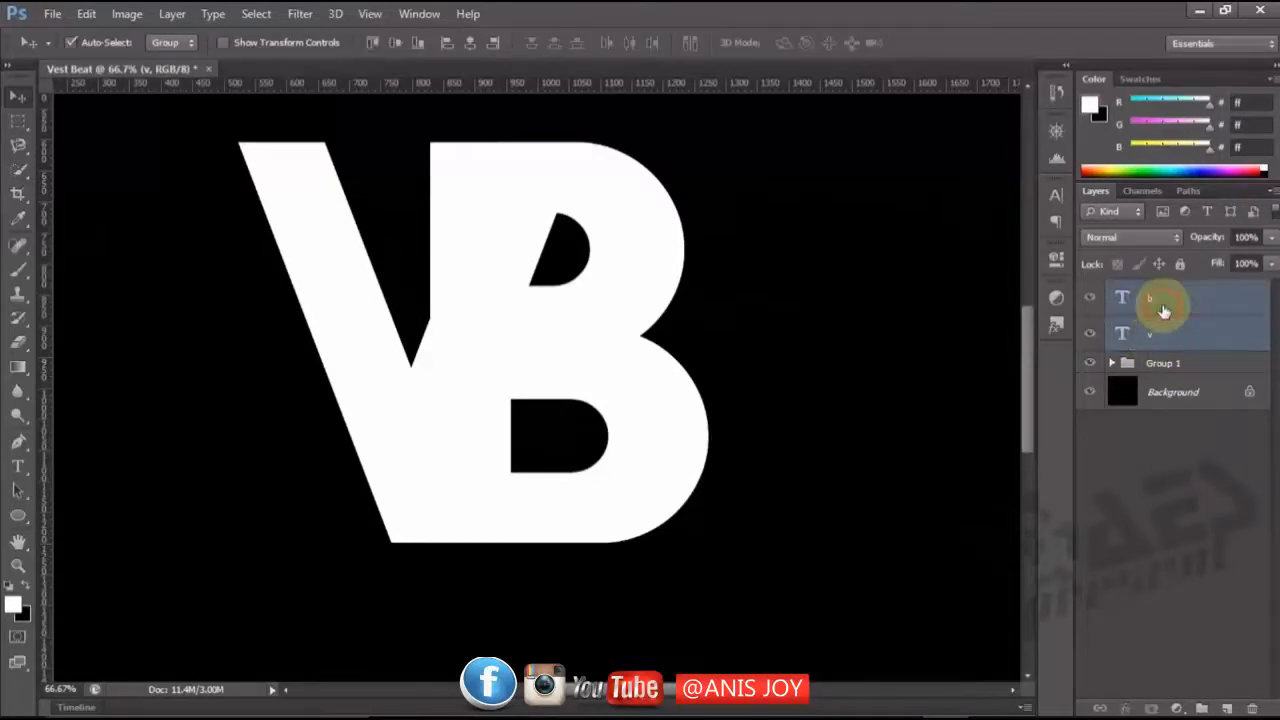
pyautogui.rightClick(1157, 306)
pyautogui.click(903, 285)
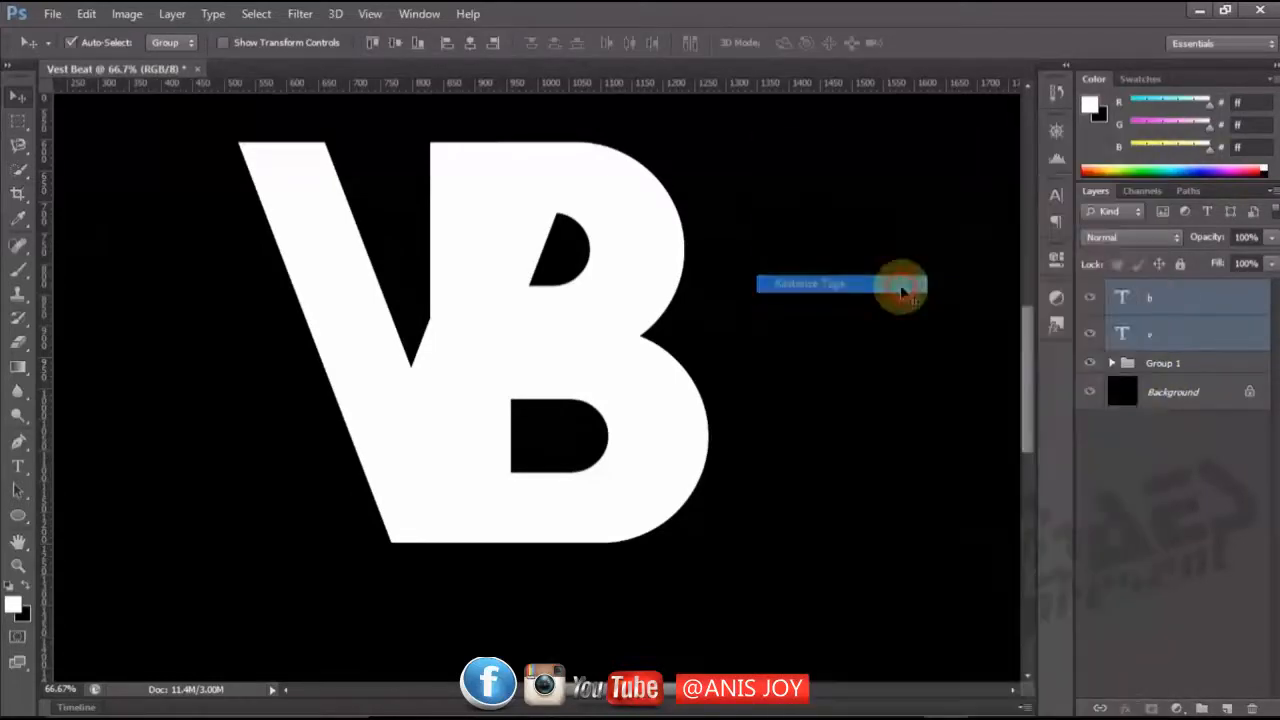
# Rename the rasterized v layer "front" and the rasterized b layer "back".
pyautogui.doubleClick(1148, 338)
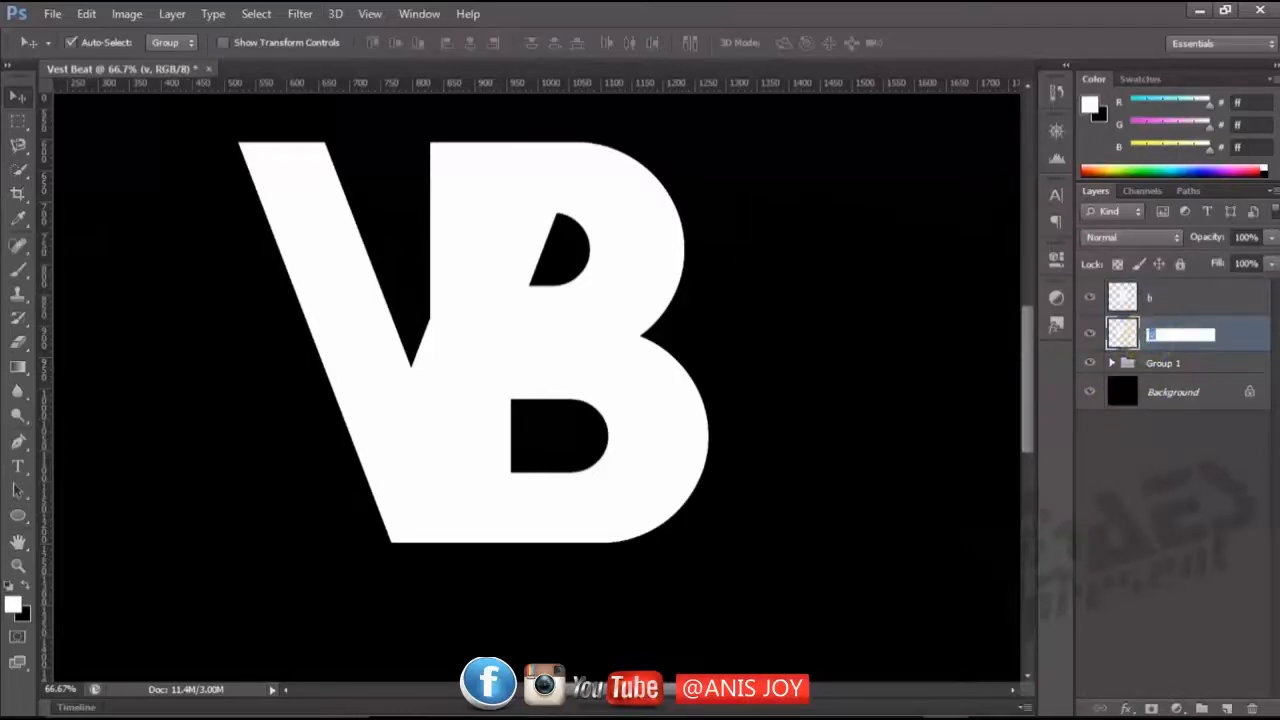
pyautogui.write('front')
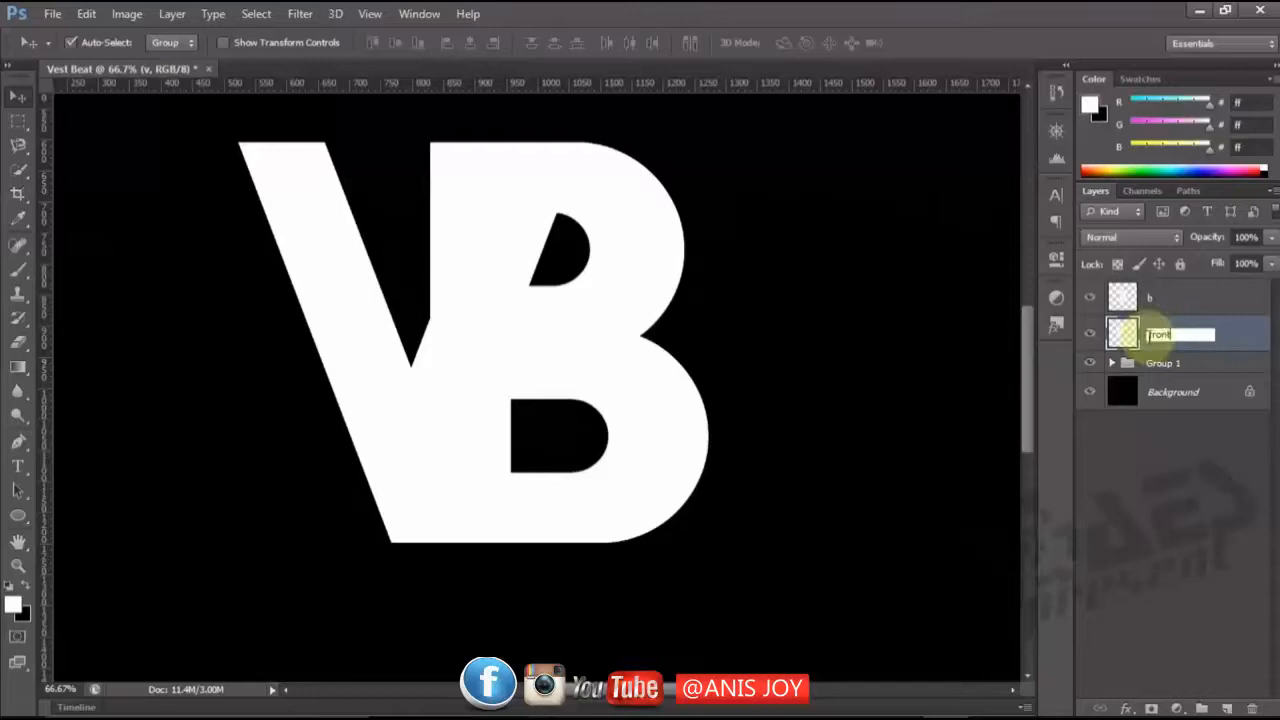
pyautogui.press('Return')
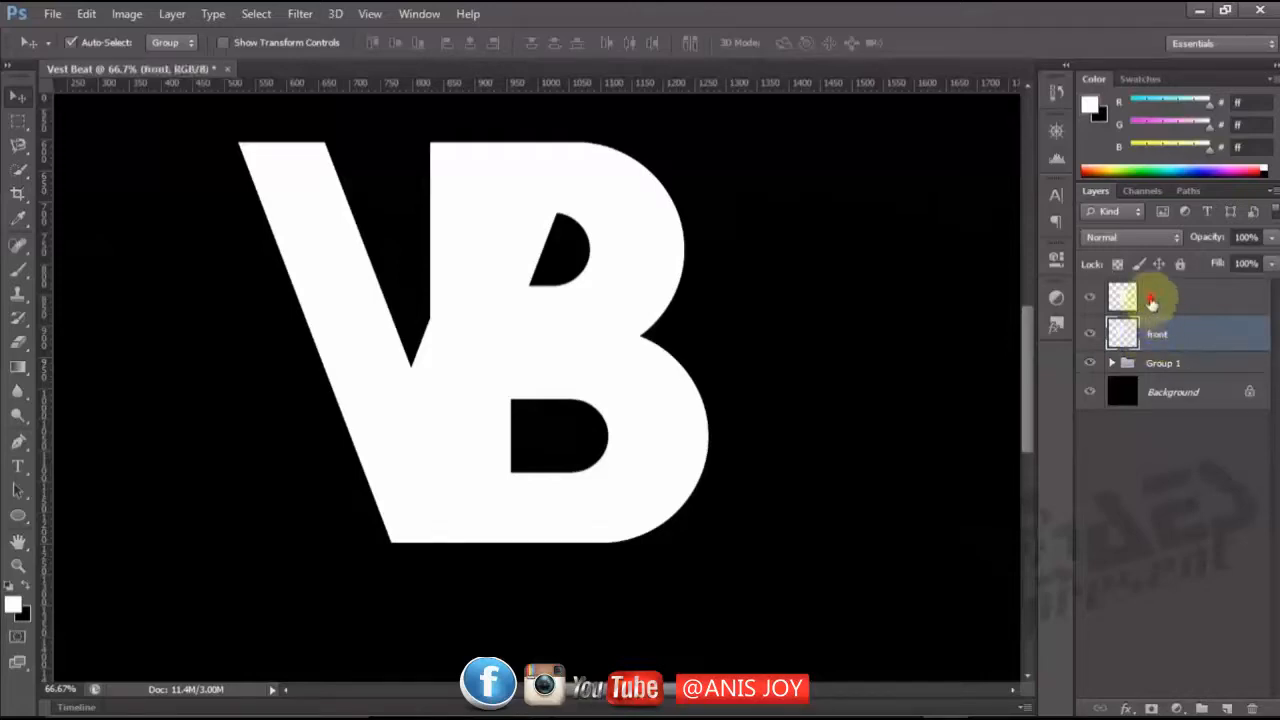
pyautogui.doubleClick(1151, 299)
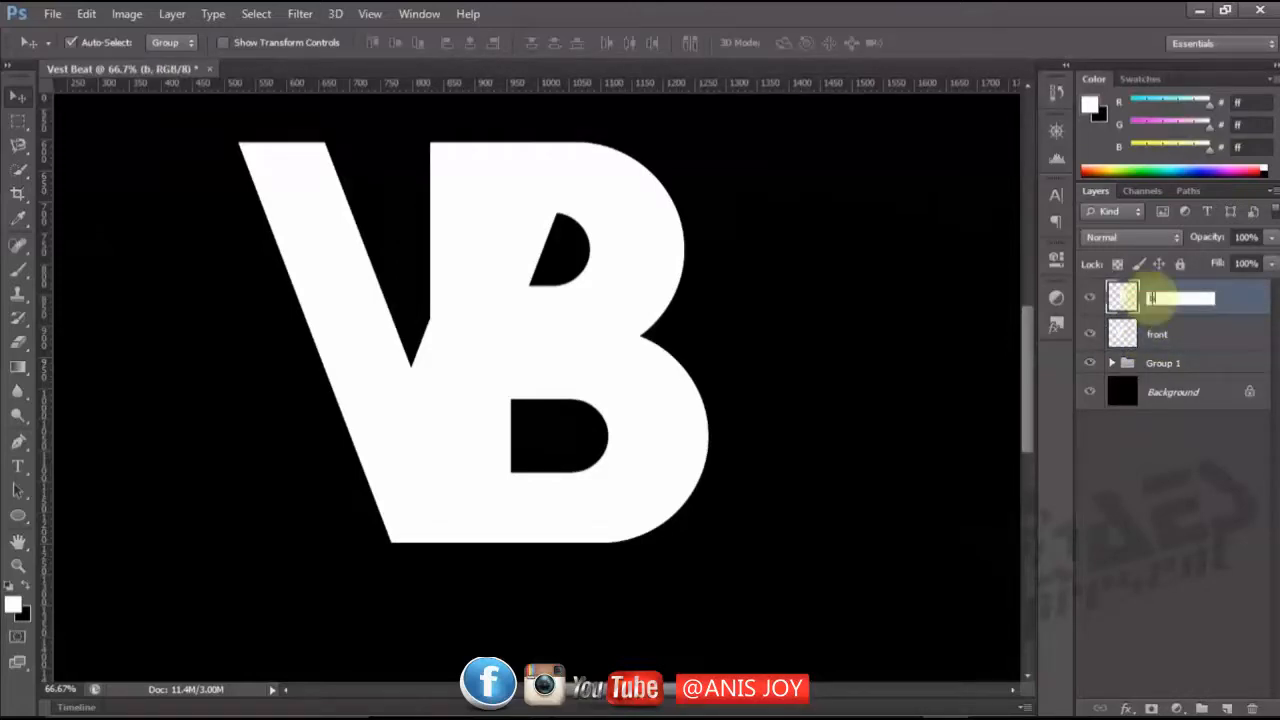
pyautogui.write('back')
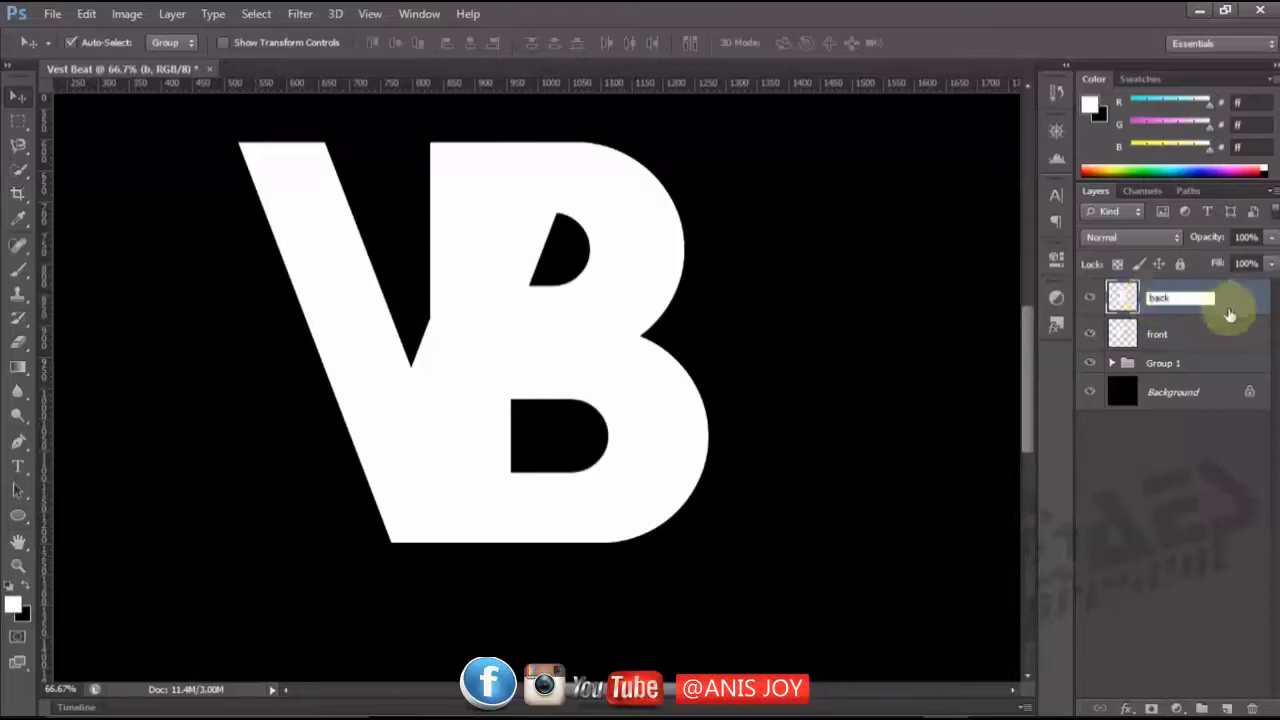
pyautogui.press('Return')
# Move the "back" layer below the "front" layer and select "front".
pyautogui.click(1198, 305)
pyautogui.moveTo(1198, 305); pyautogui.dragTo(1174, 346)
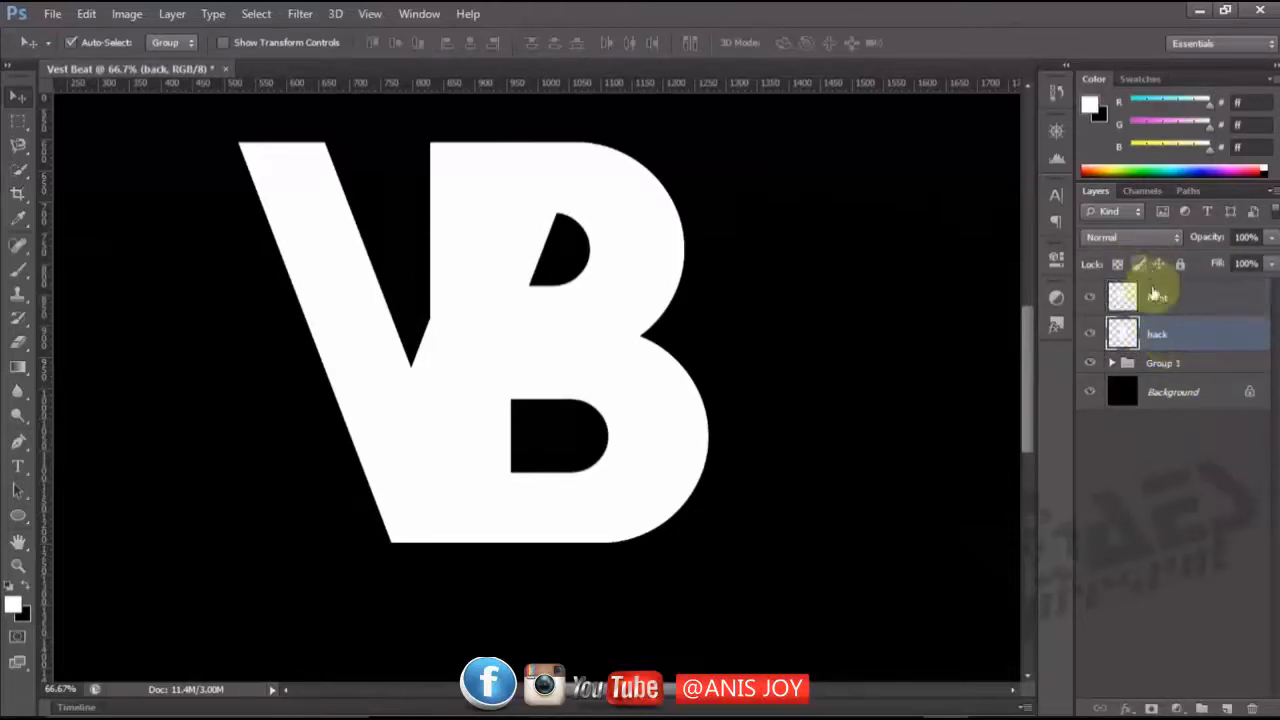
pyautogui.click(1157, 297)
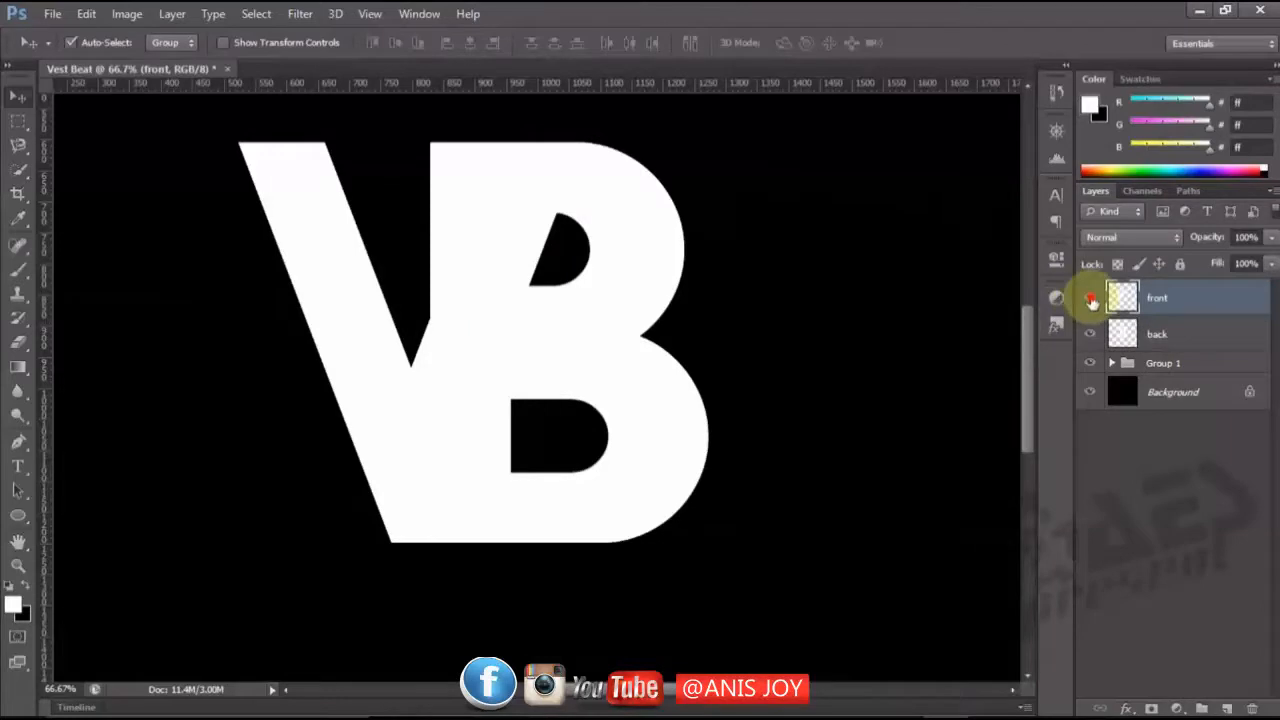
# Hide Group 1 and toggle the "front" layer off and on to check the separate V, leaving it shown.
pyautogui.click(1090, 301)
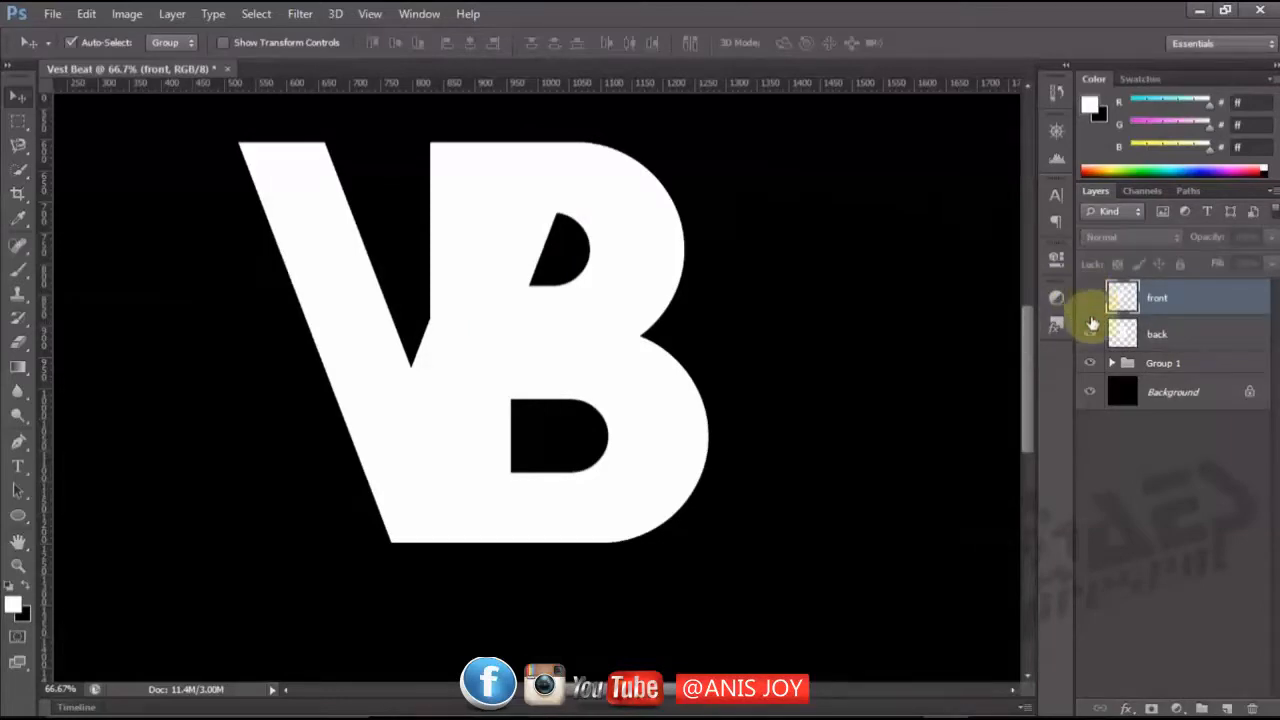
pyautogui.click(1090, 365)
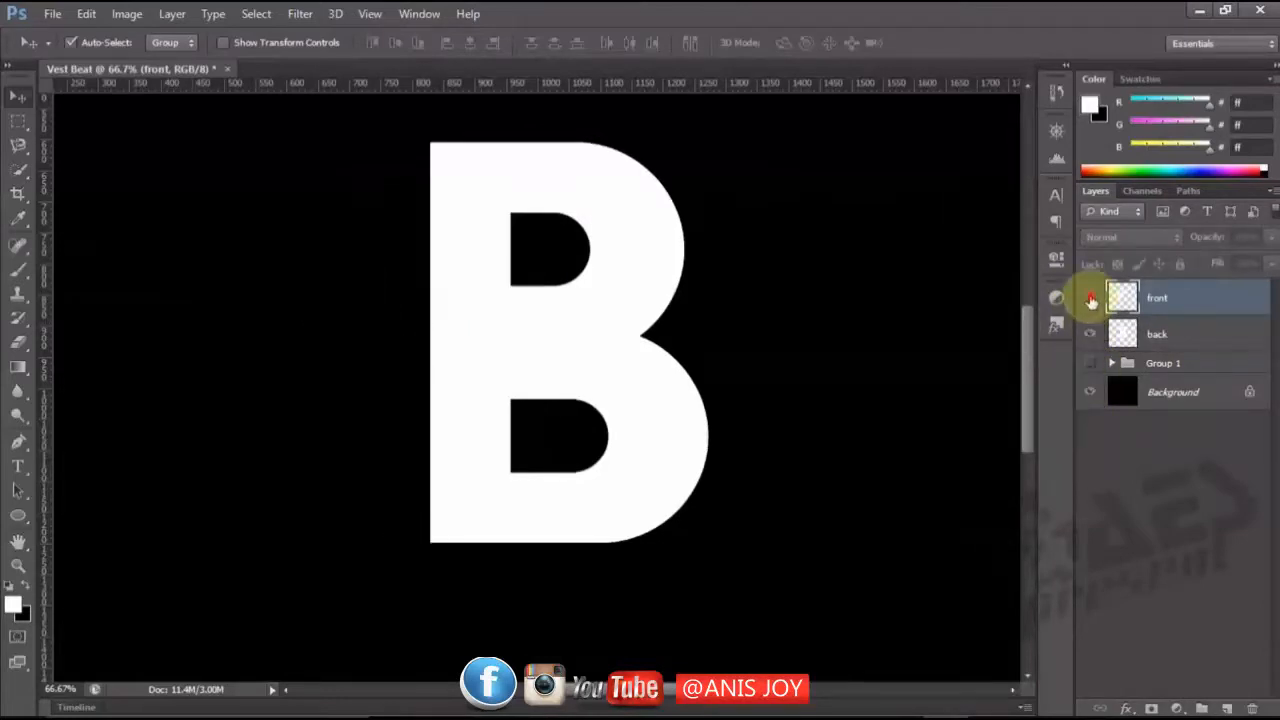
pyautogui.click(1091, 300)
pyautogui.click(1091, 300)
pyautogui.click(1091, 300)
pyautogui.click(1090, 299)
pyautogui.click(1091, 300)
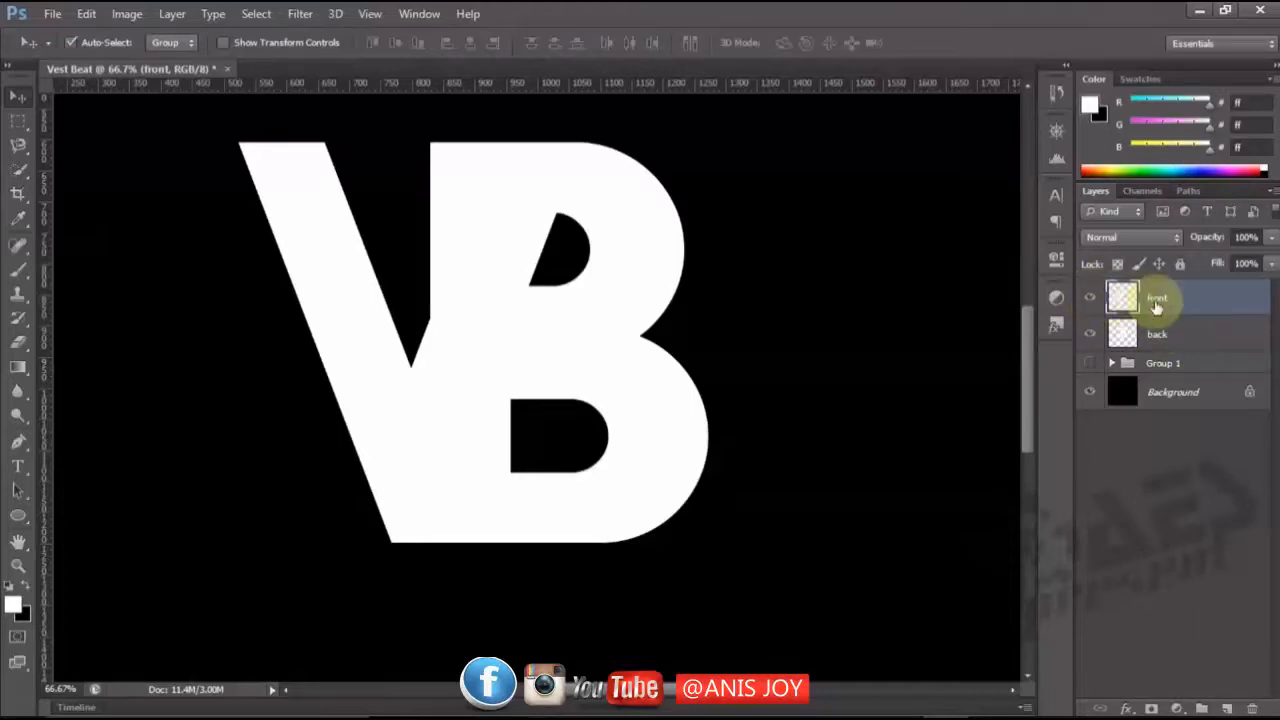
# Duplicate the "front" layer and hide the original.
pyautogui.hotkey('ctrl', 'j')
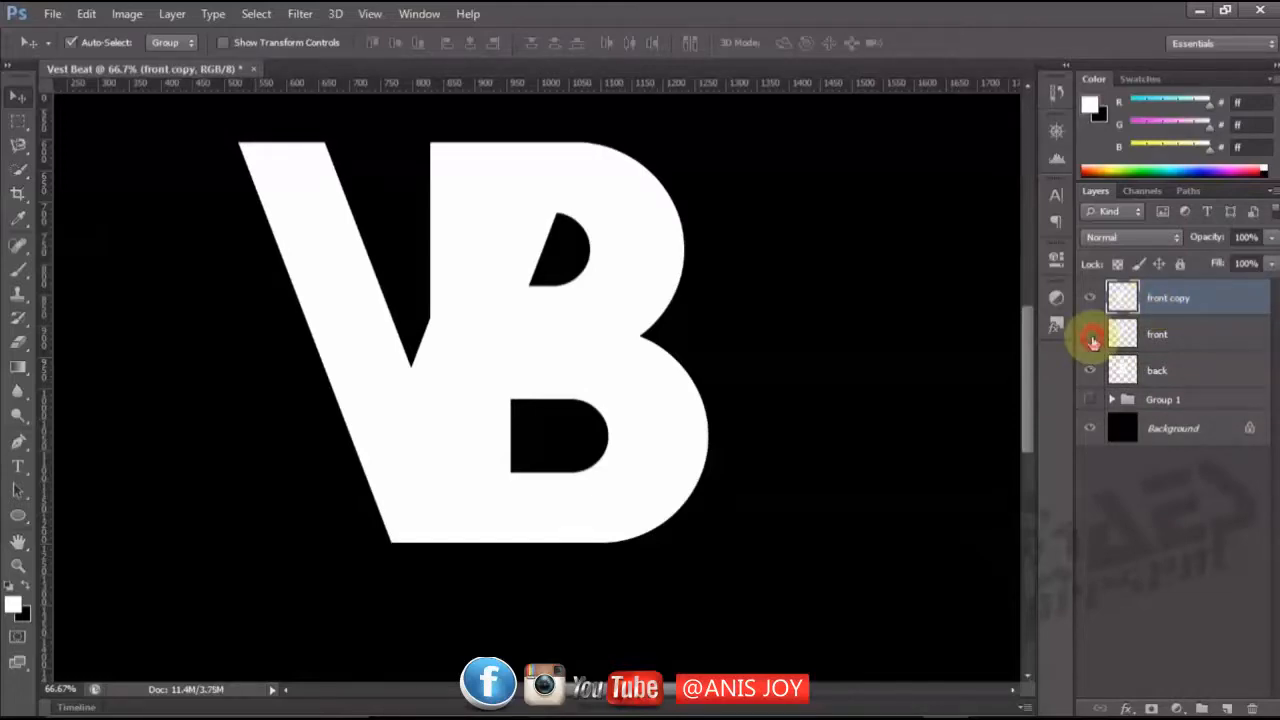
pyautogui.click(1091, 338)
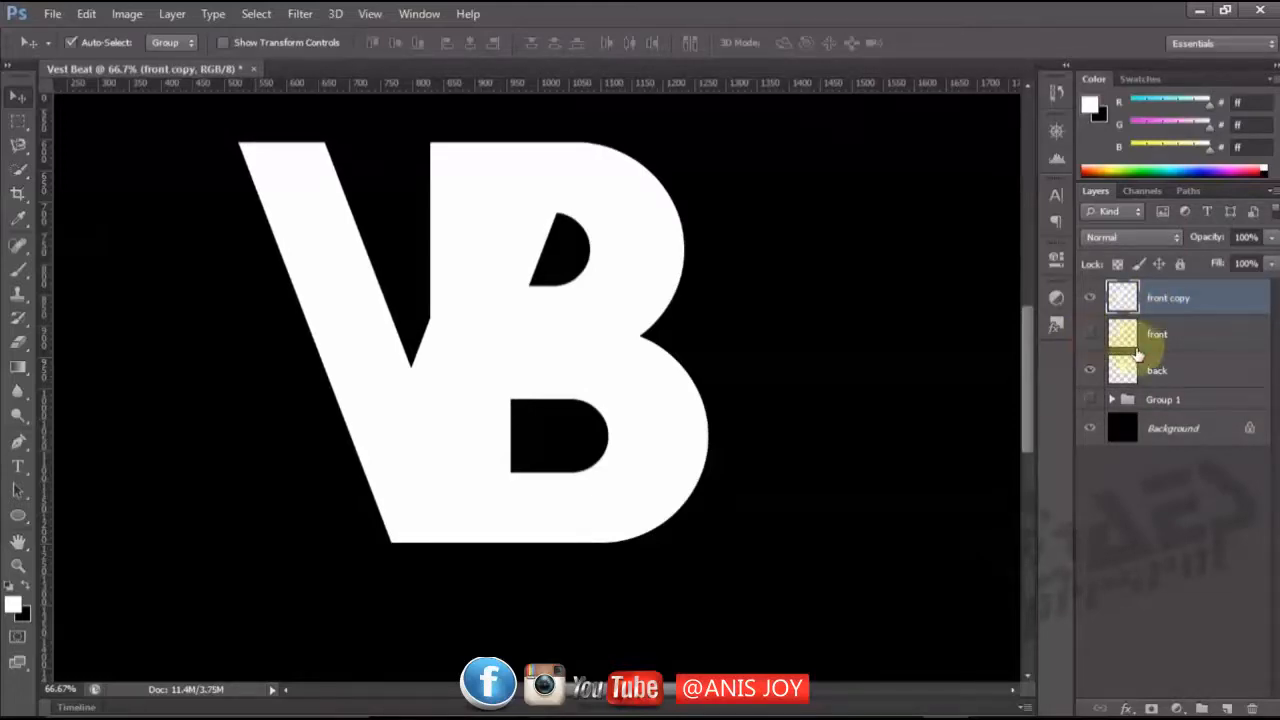
# Move the "back" layer above the hidden "front" layer, then duplicate "back" and hide the original.
pyautogui.moveTo(1146, 327); pyautogui.dragTo(1138, 333)
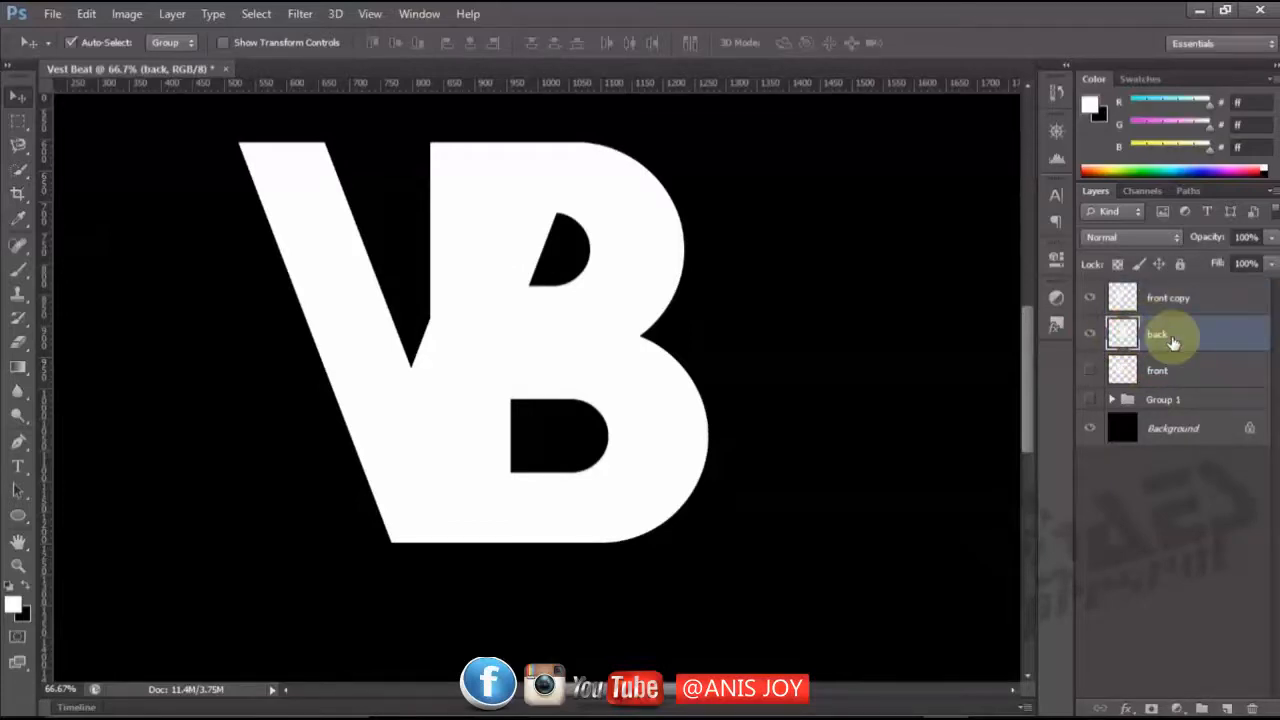
pyautogui.hotkey('ctrl', 'j')
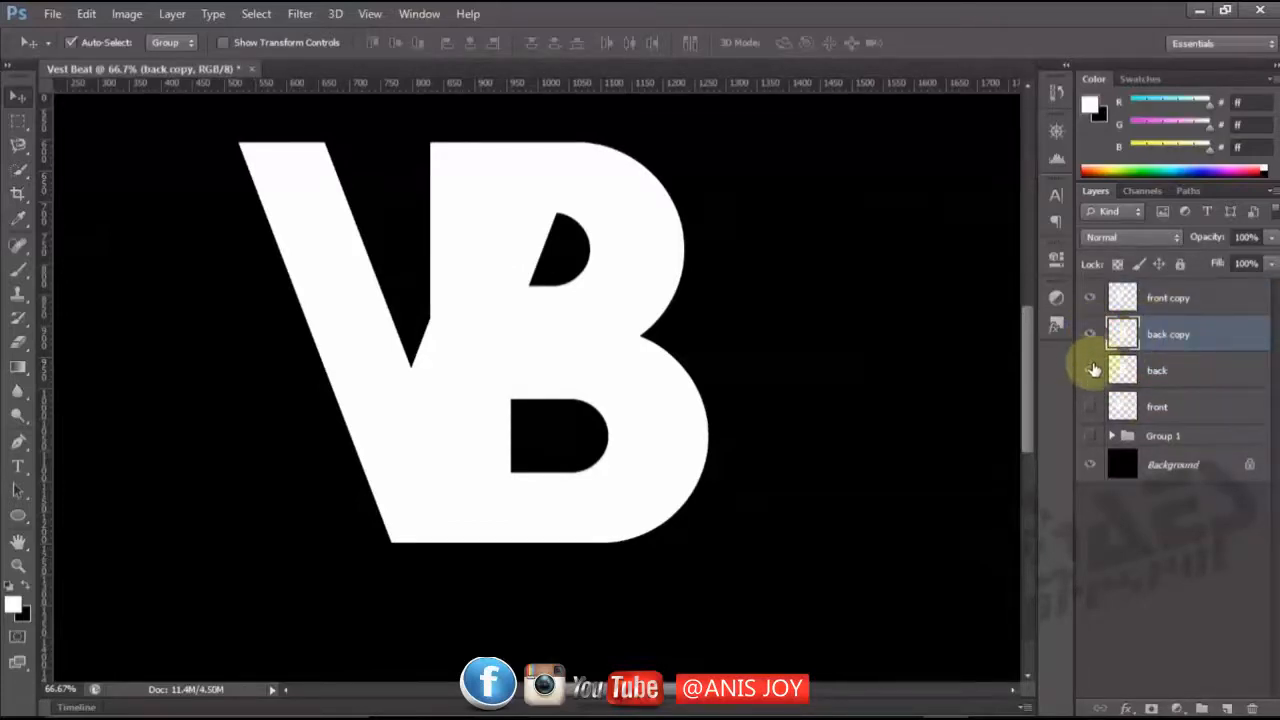
pyautogui.click(1092, 370)
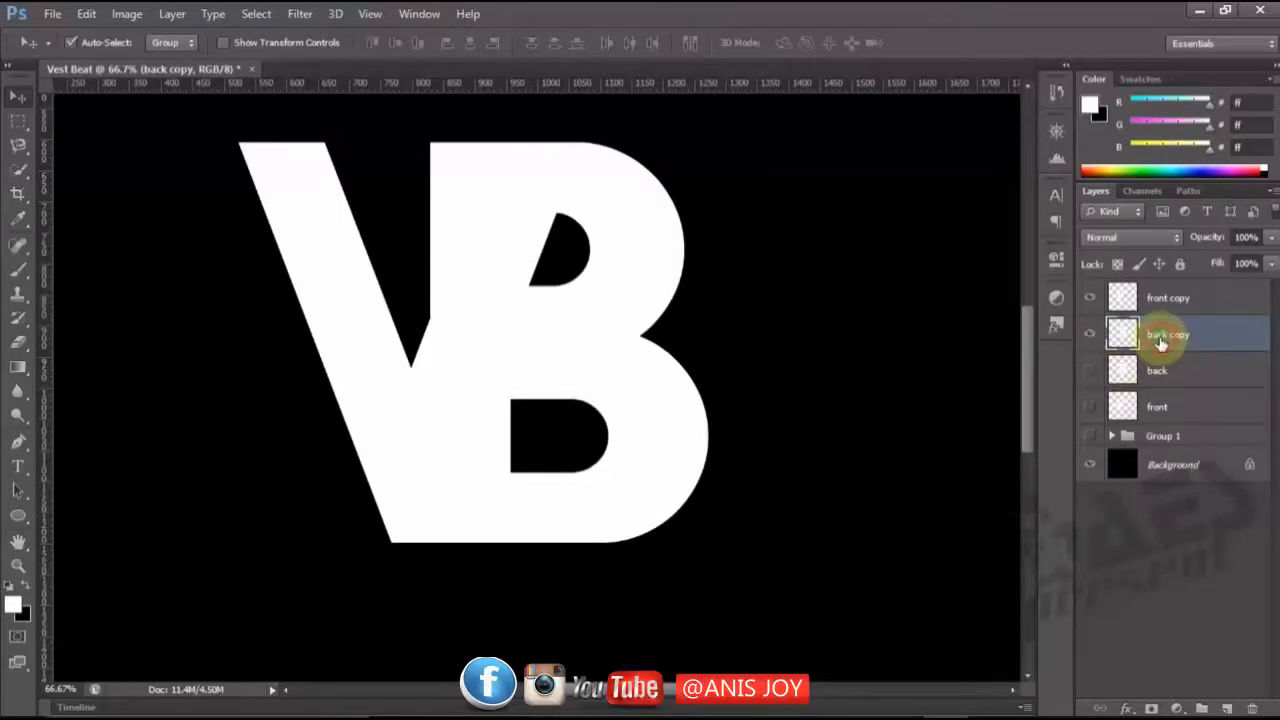
pyautogui.click(1120, 300)
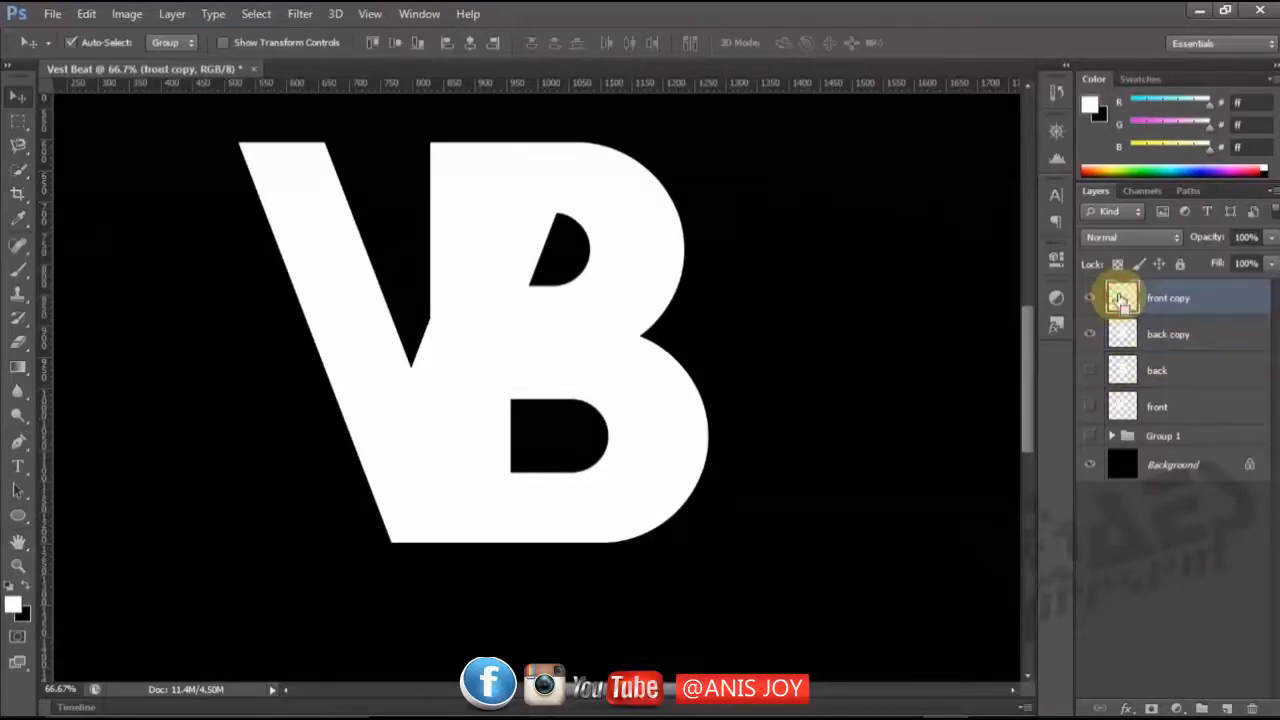
pyautogui.keyDown('ctrl'); pyautogui.click(1119, 299); pyautogui.keyUp('ctrl')
pyautogui.click(1164, 340)
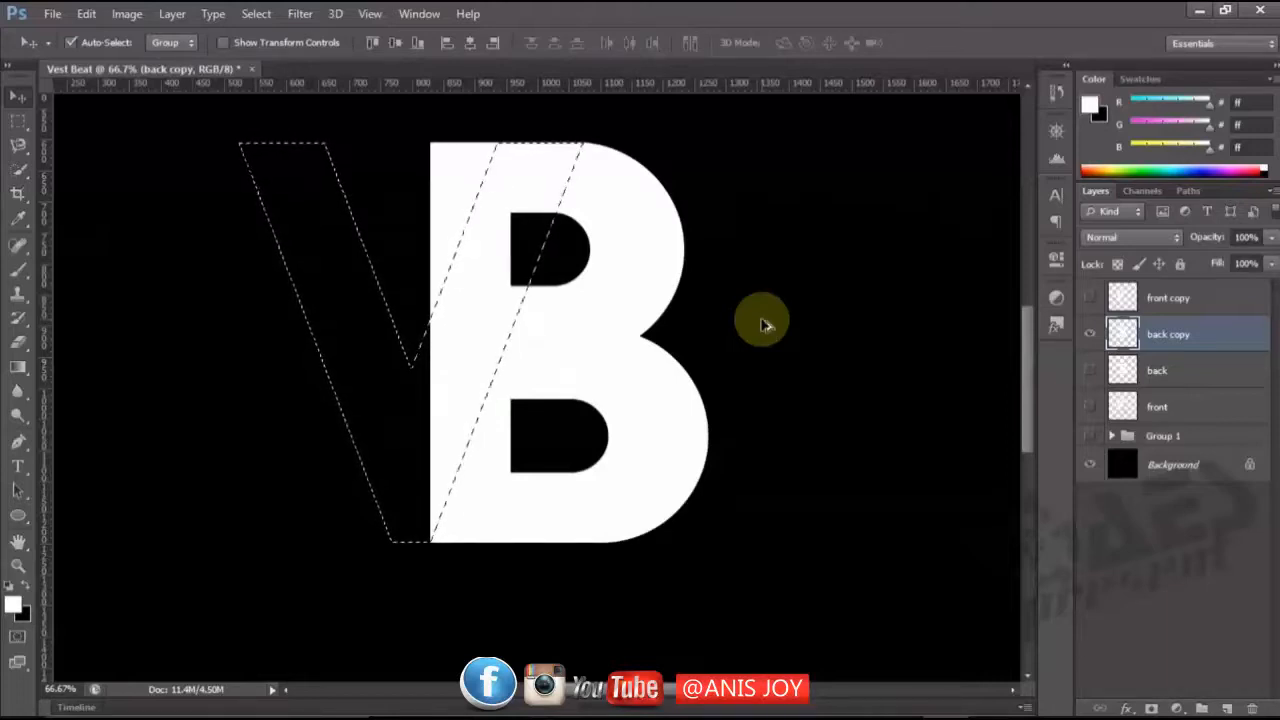
pyautogui.hotkey('ctrl', 'alt', 'd')
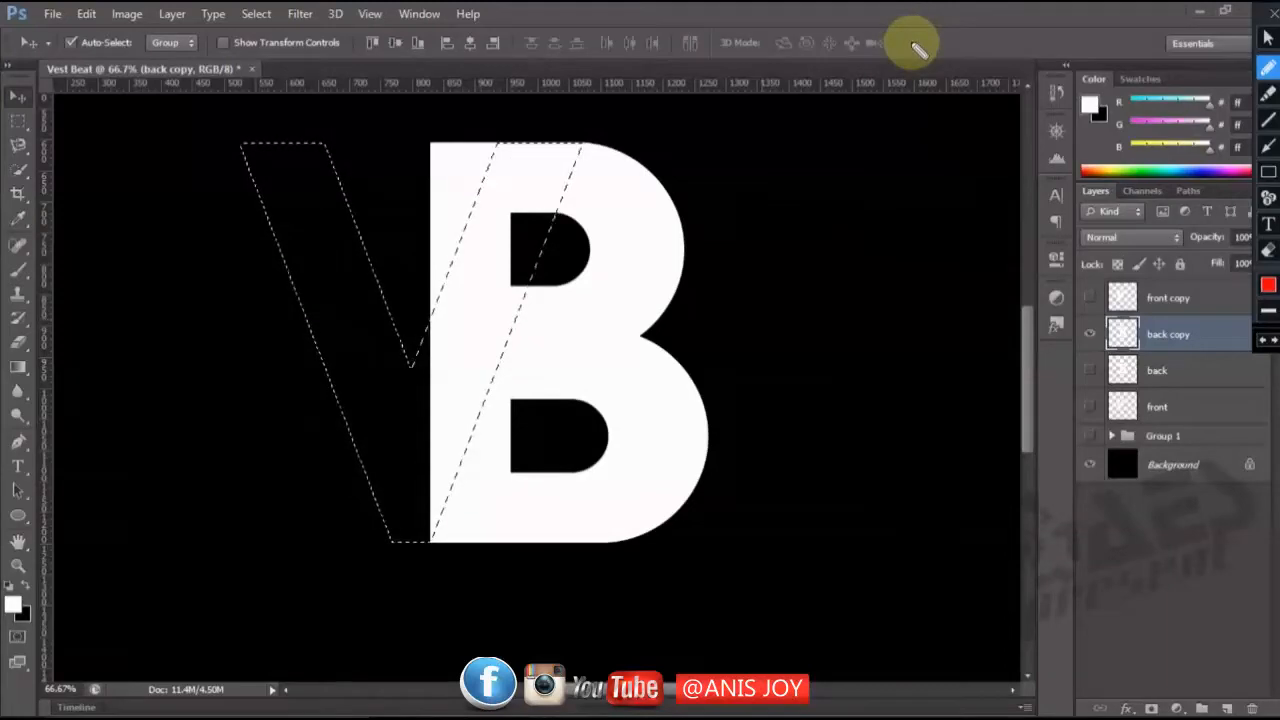
pyautogui.click(1267, 37)
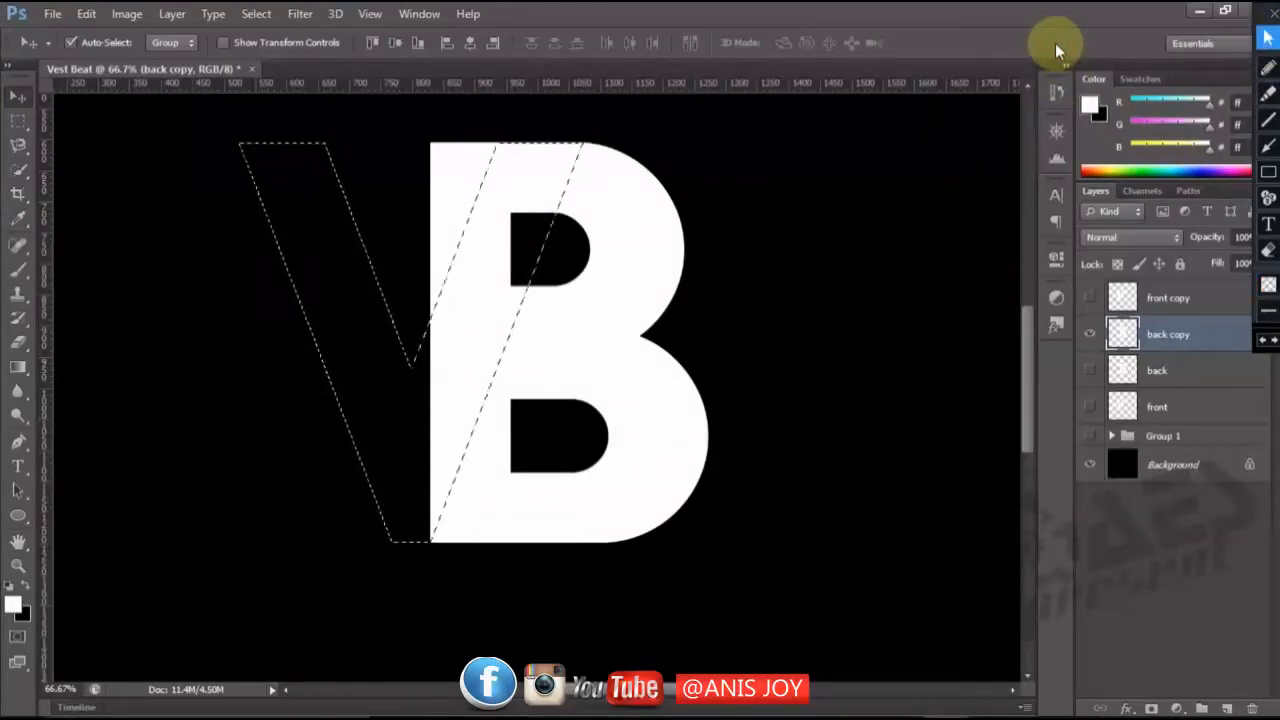
pyautogui.hotkey('ctrl', 'd')
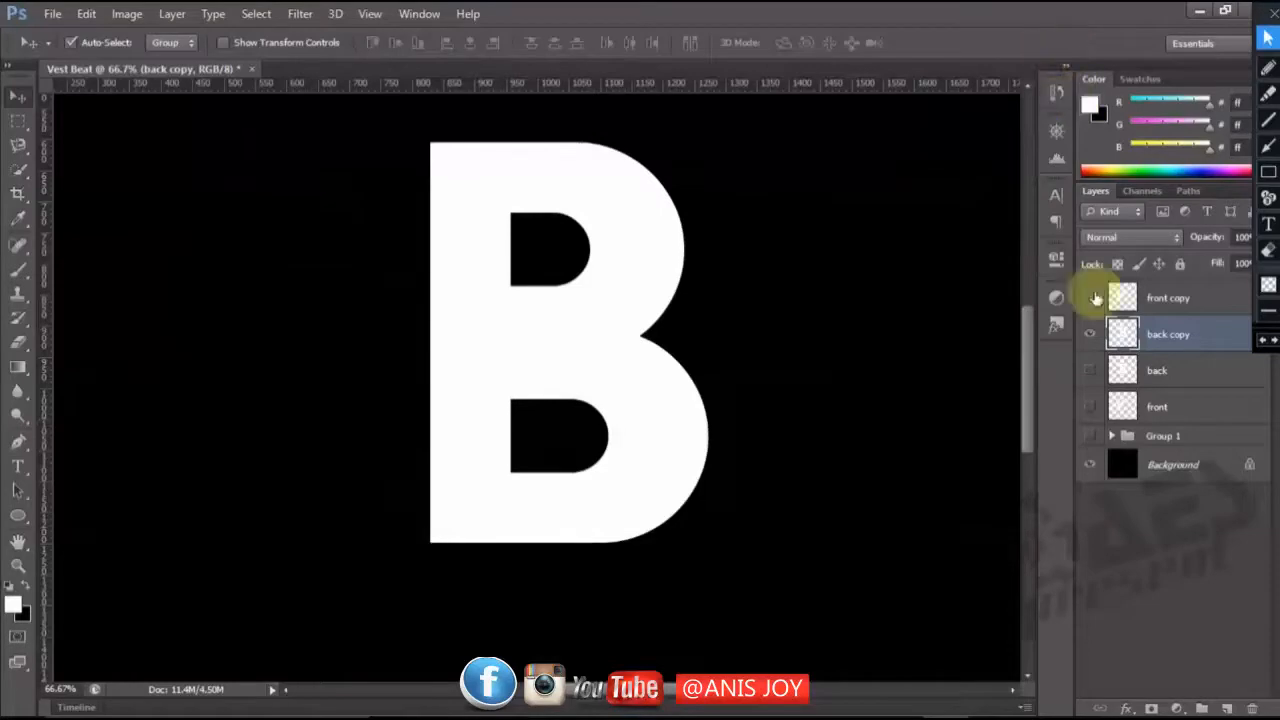
pyautogui.click(1089, 298)
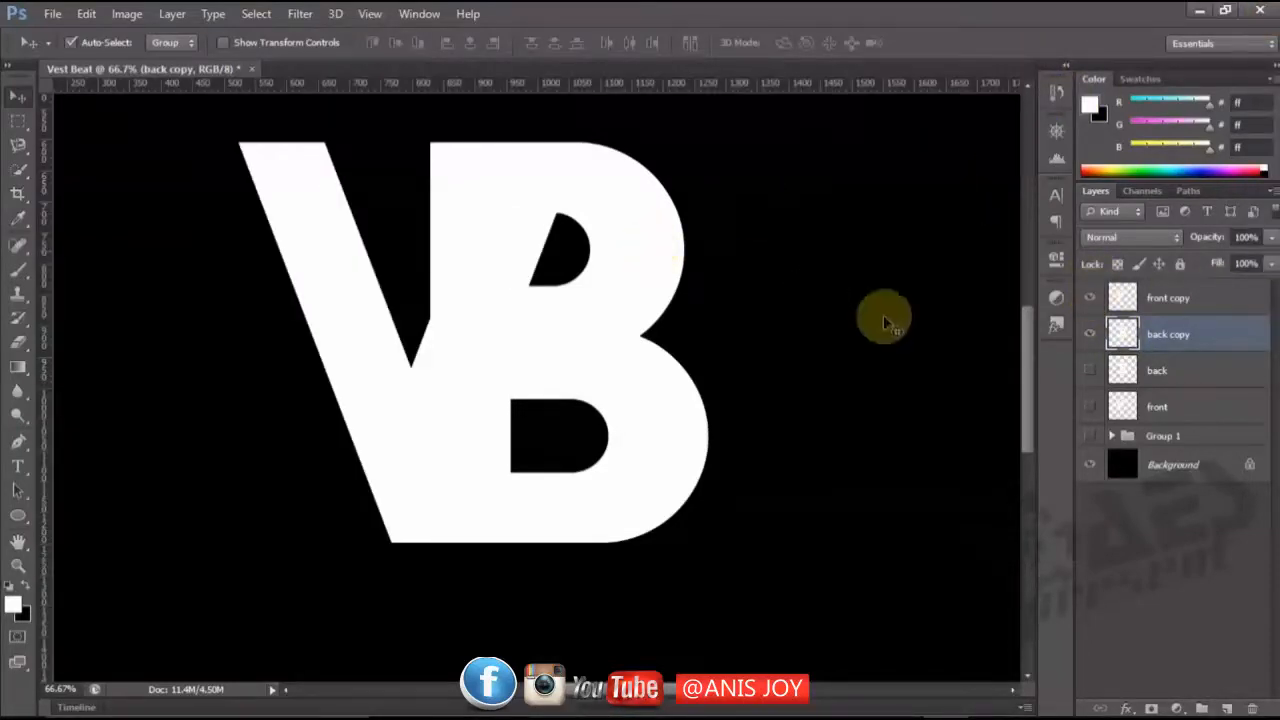
# Nudge the B on "back copy" slightly left so that it sits closer under the V.
pyautogui.press('Right')
pyautogui.press('Right')
pyautogui.press('Right')
pyautogui.press('Right')
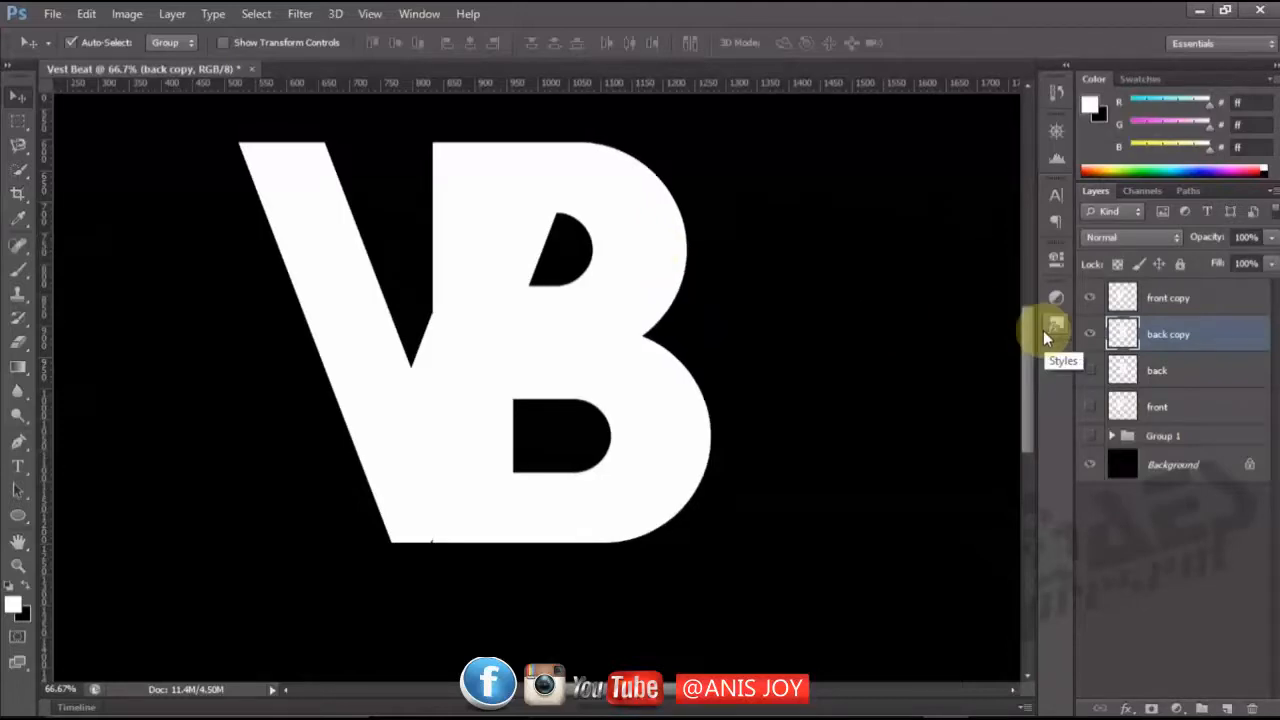
pyautogui.press('Right')
pyautogui.press('Right')
pyautogui.press('Right')
pyautogui.press('Right')
pyautogui.press('Left')
pyautogui.press('Left')
pyautogui.press('Left')
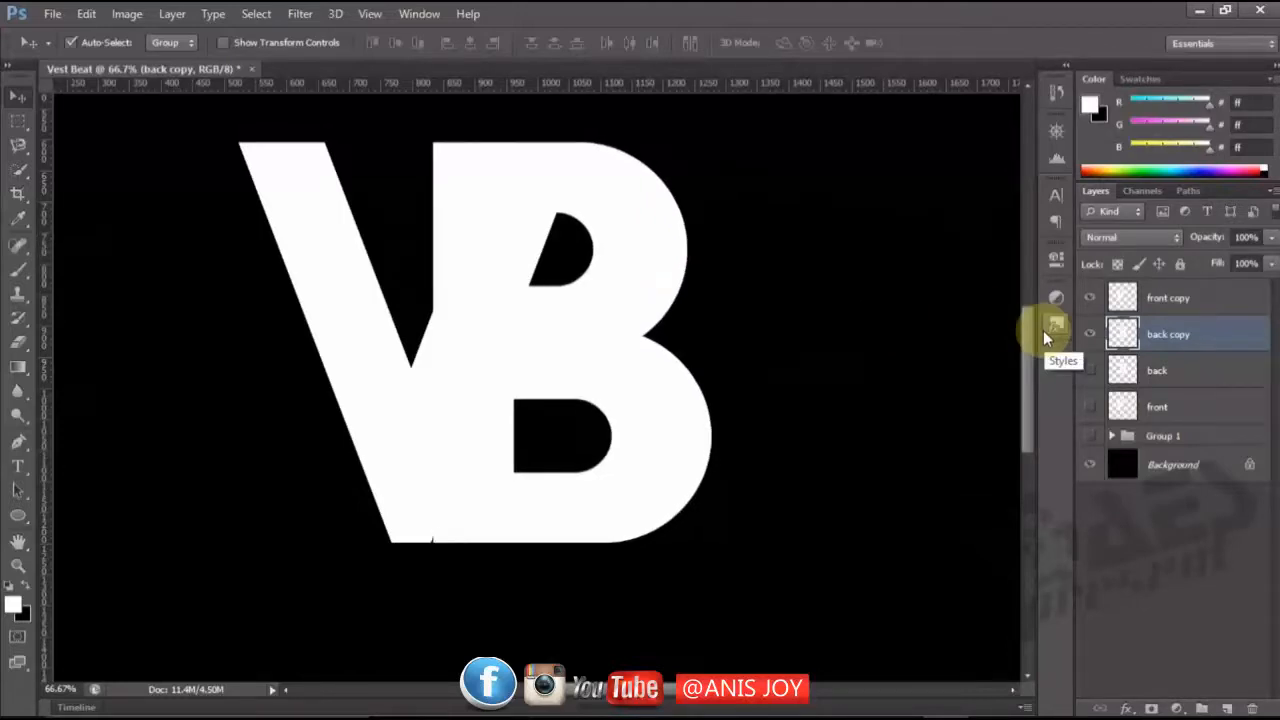
pyautogui.press('Left')
pyautogui.press('Left')
pyautogui.press('Left')
pyautogui.press('Left')
pyautogui.press('Left')
pyautogui.press('Left')
pyautogui.press('Left')
pyautogui.press('Left')
pyautogui.press('Left')
pyautogui.press('Left')
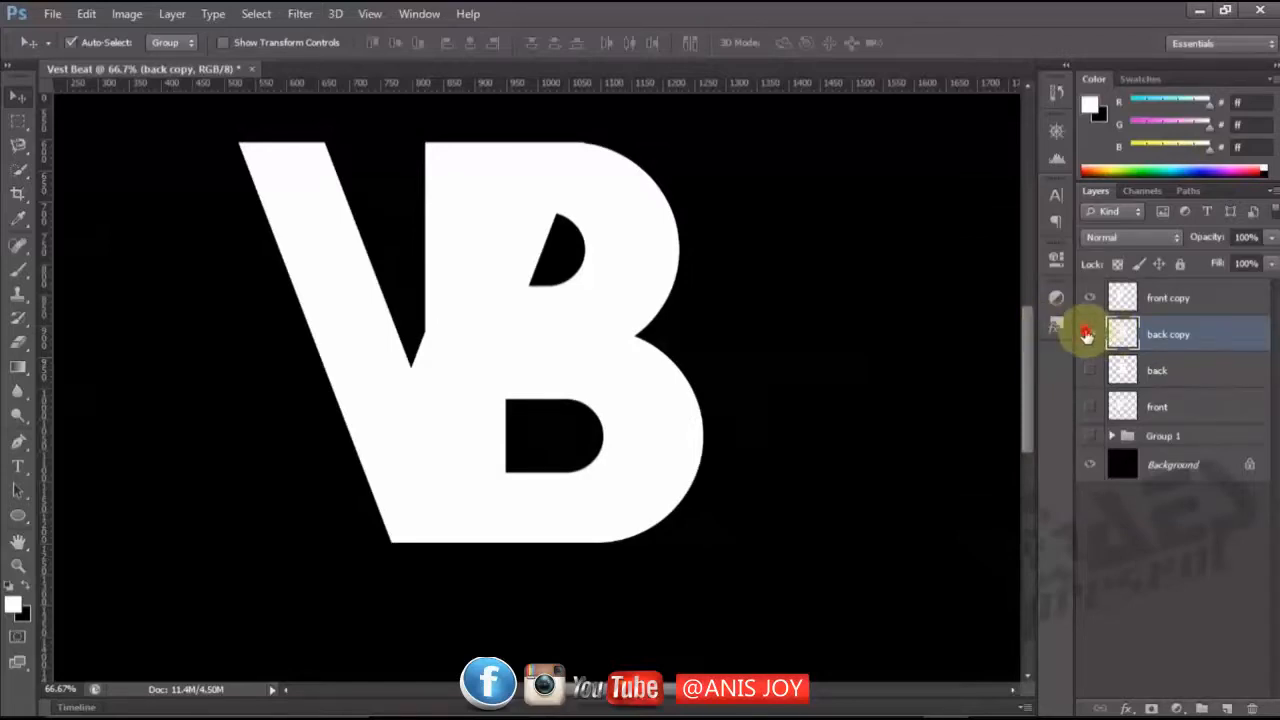
pyautogui.click(1089, 334)
pyautogui.click(1088, 335)
pyautogui.press('Left')
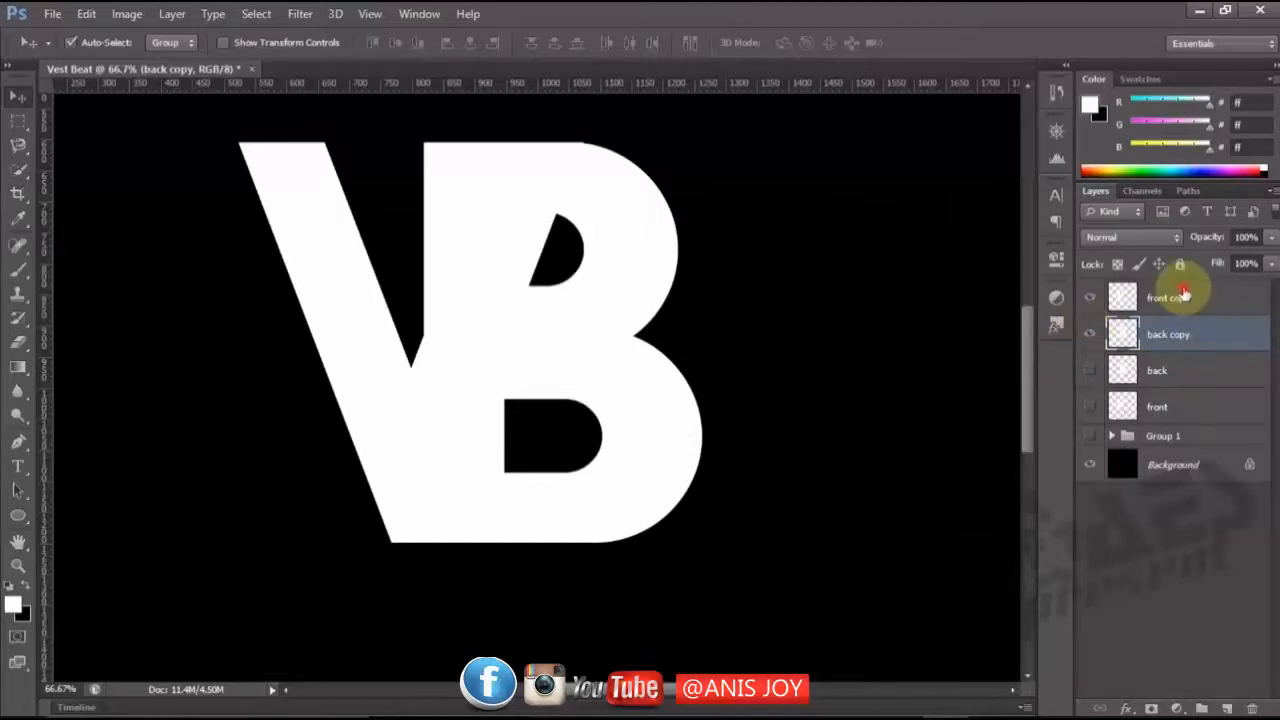
# Load the V outline from "front copy" as a selection, hide that layer and cut the selected area out of "back copy".
pyautogui.click(1121, 299)
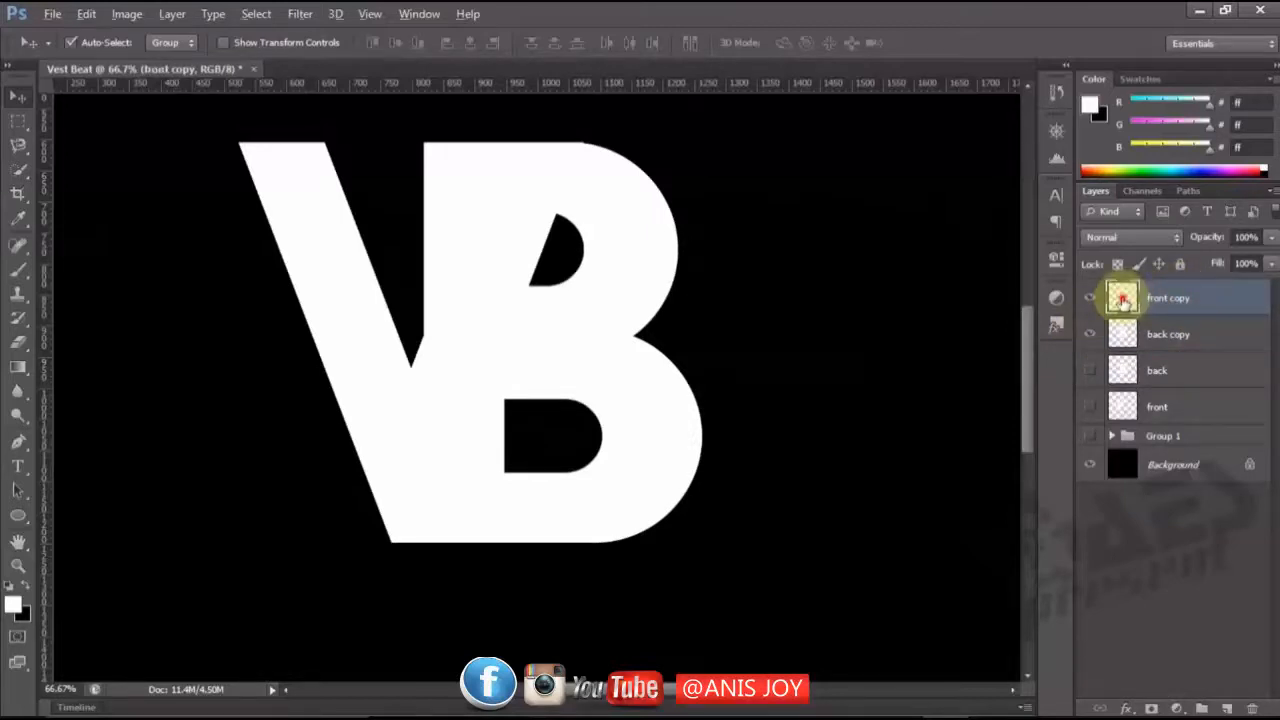
pyautogui.keyDown('ctrl'); pyautogui.click(1121, 300); pyautogui.keyUp('ctrl')
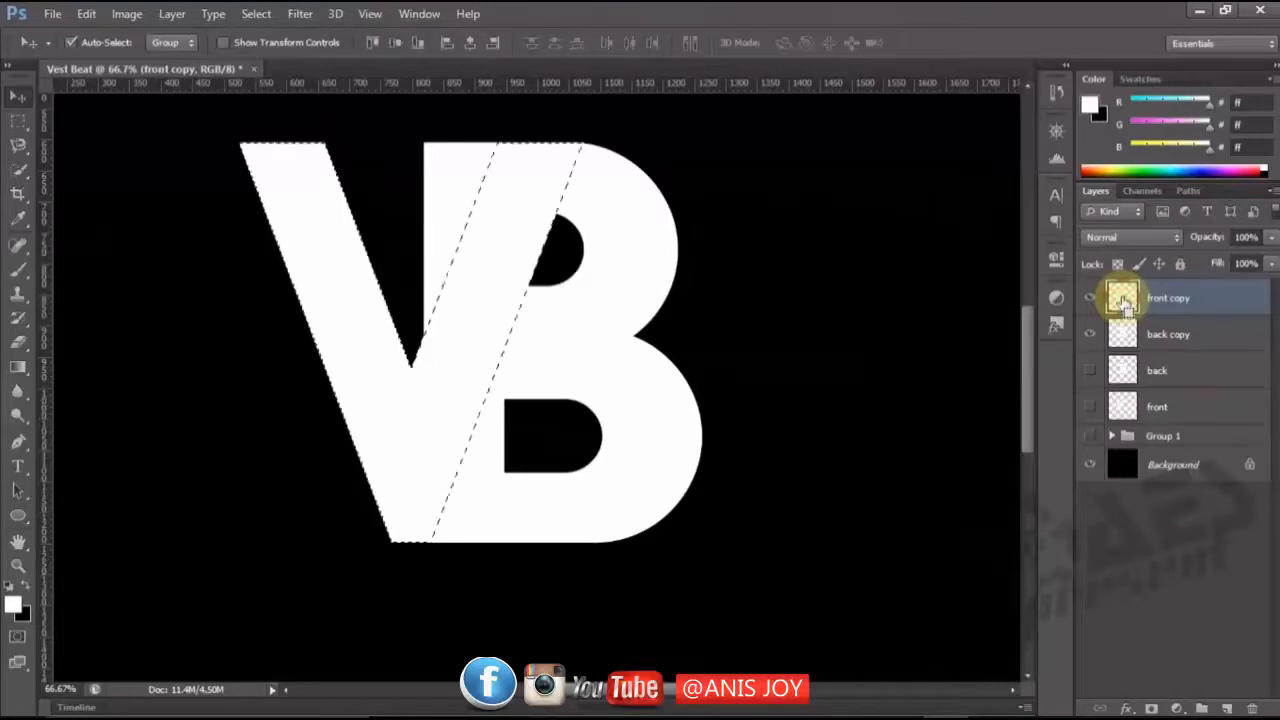
pyautogui.click(1089, 299)
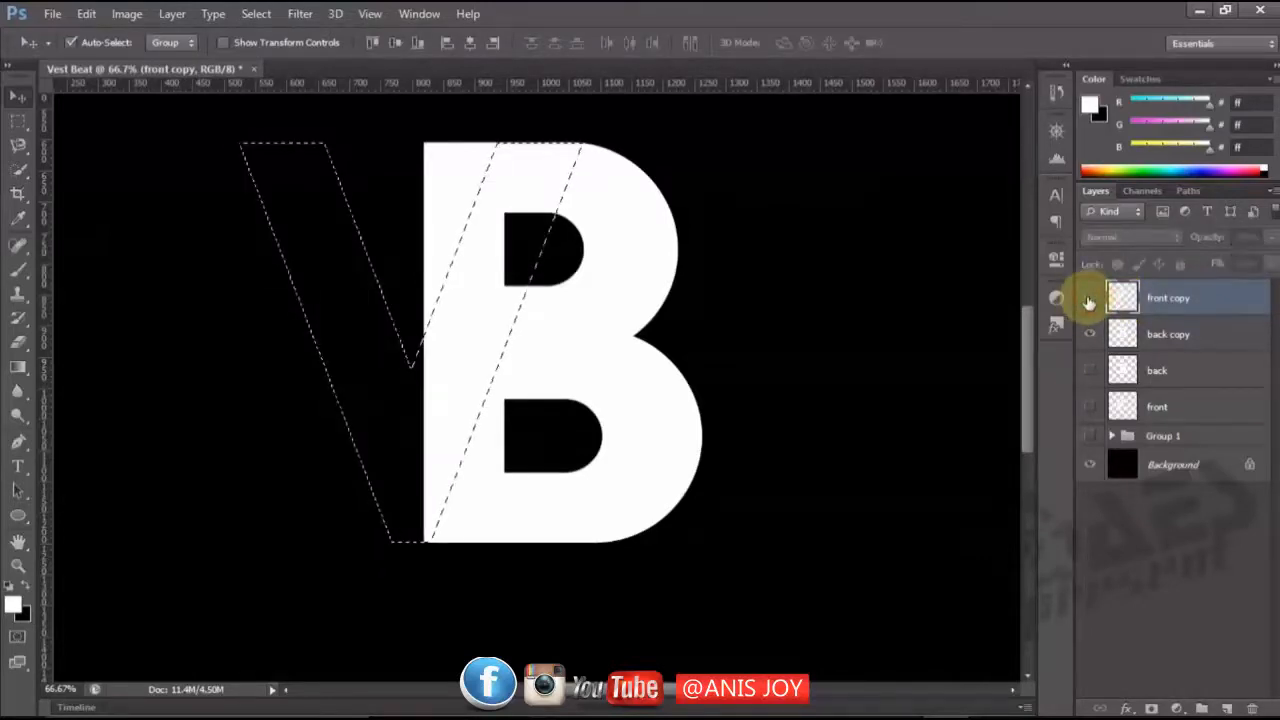
pyautogui.click(1165, 339)
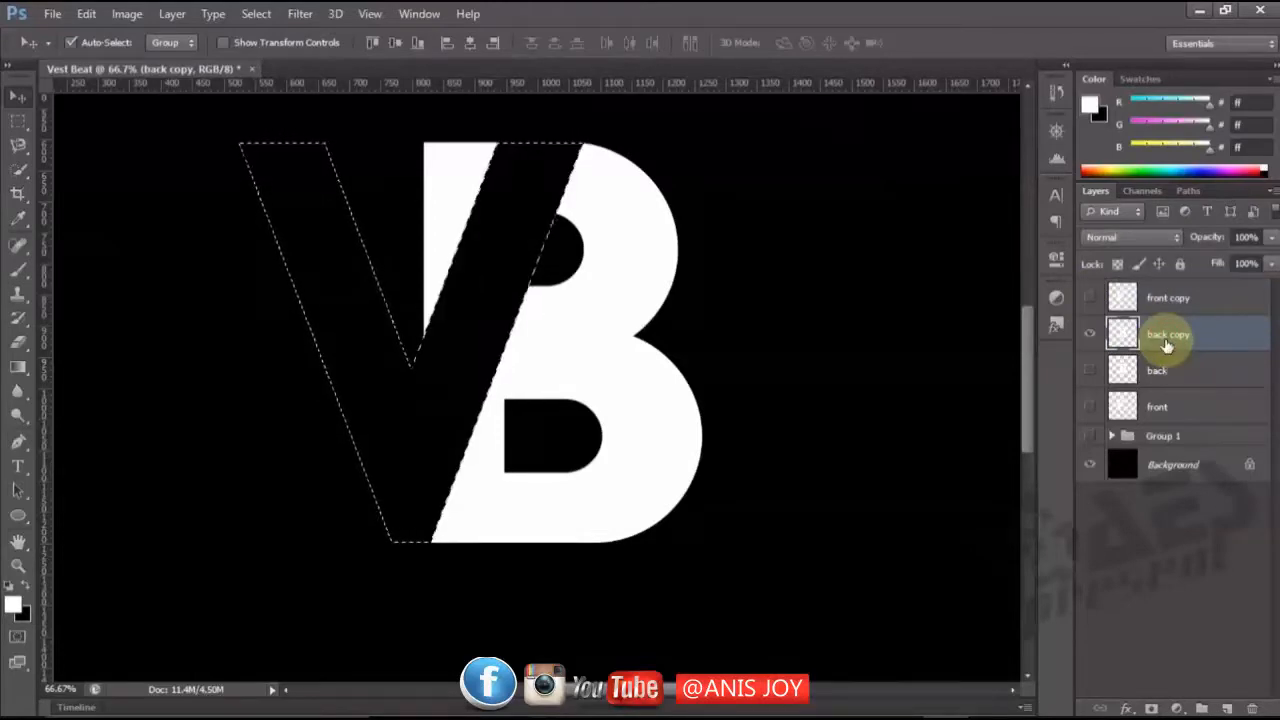
# Add the leftover piece of the B inside the V to the selection with the Polygonal Lasso, delete it and deselect.
pyautogui.click(19, 144)
pyautogui.click(100, 160)
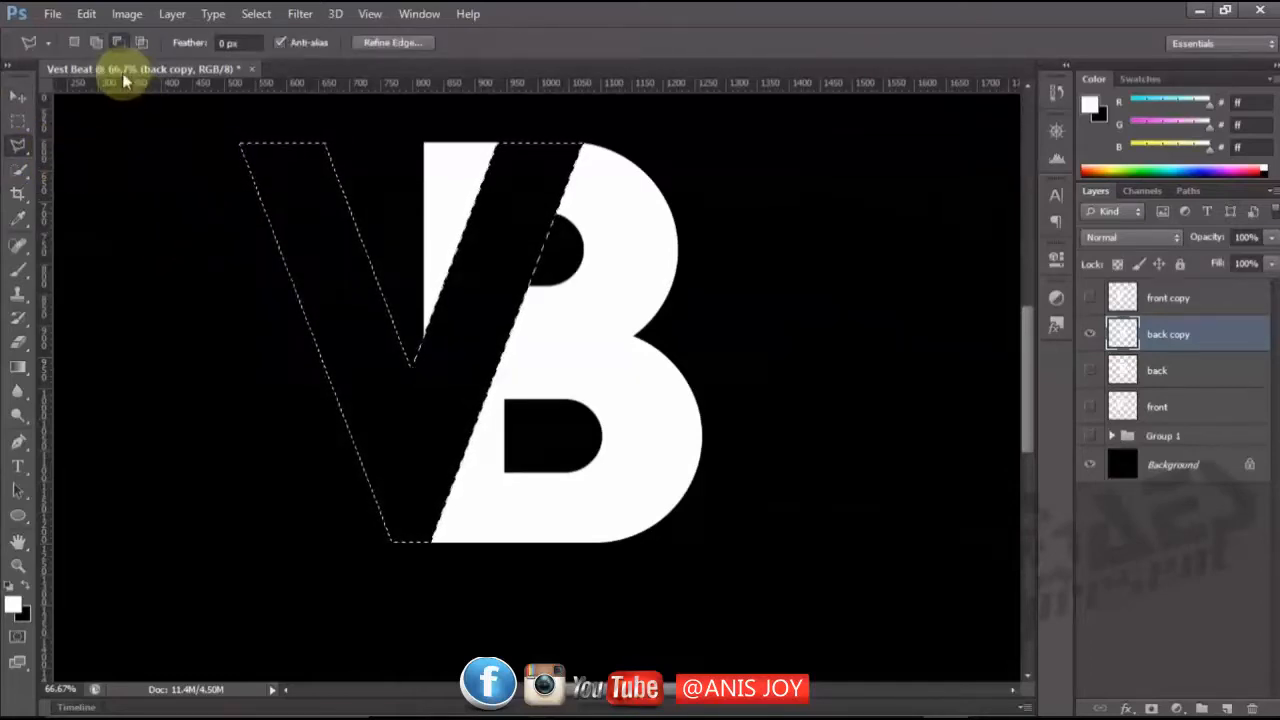
pyautogui.click(88, 45)
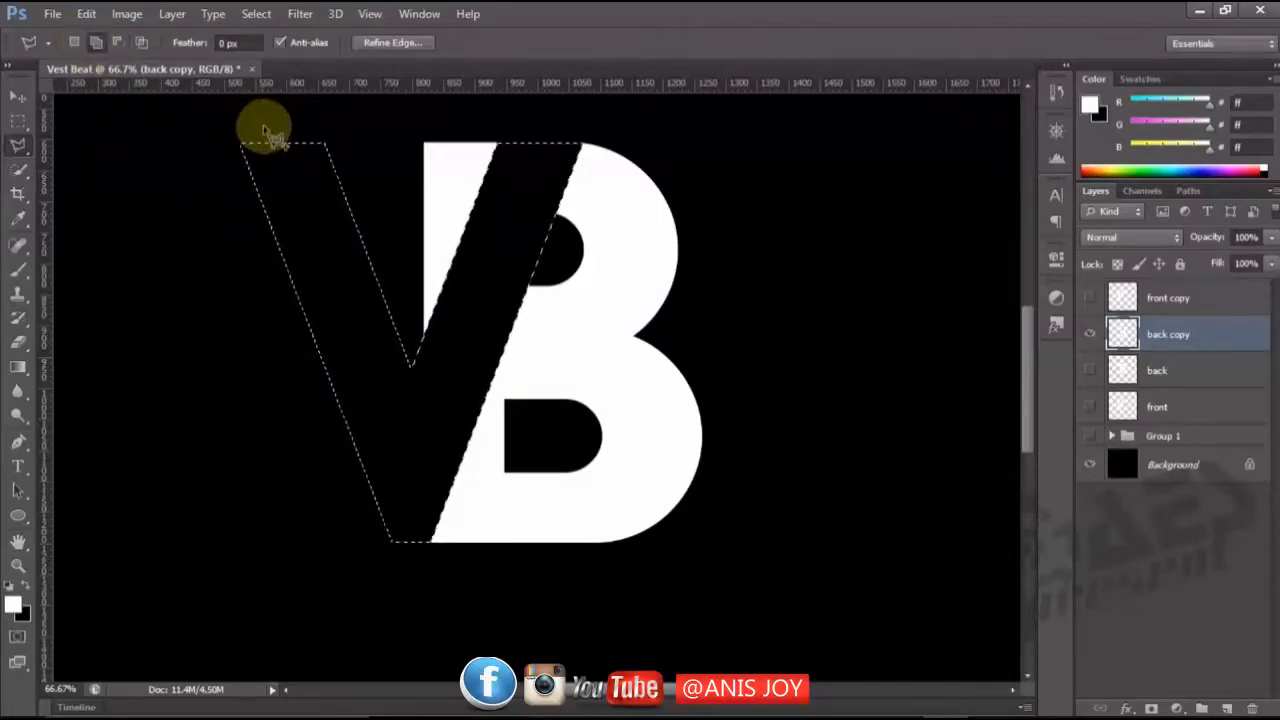
pyautogui.click(263, 113)
pyautogui.click(400, 395)
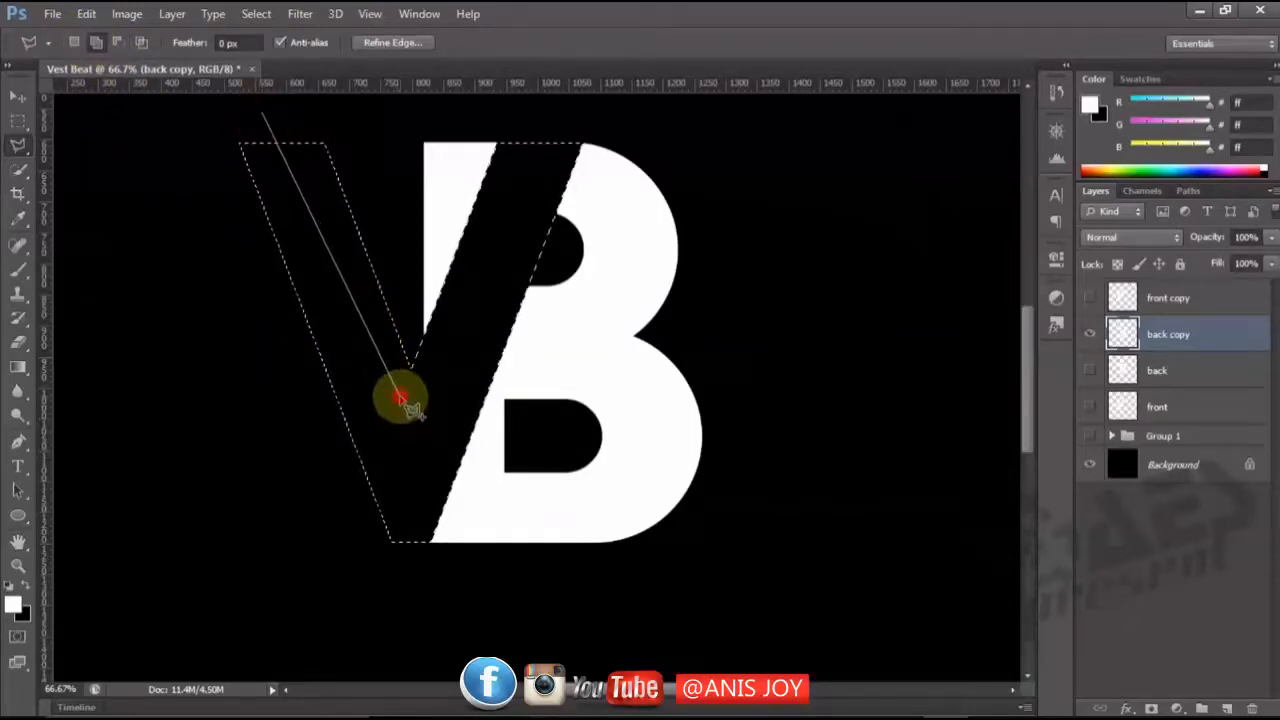
pyautogui.click(443, 378)
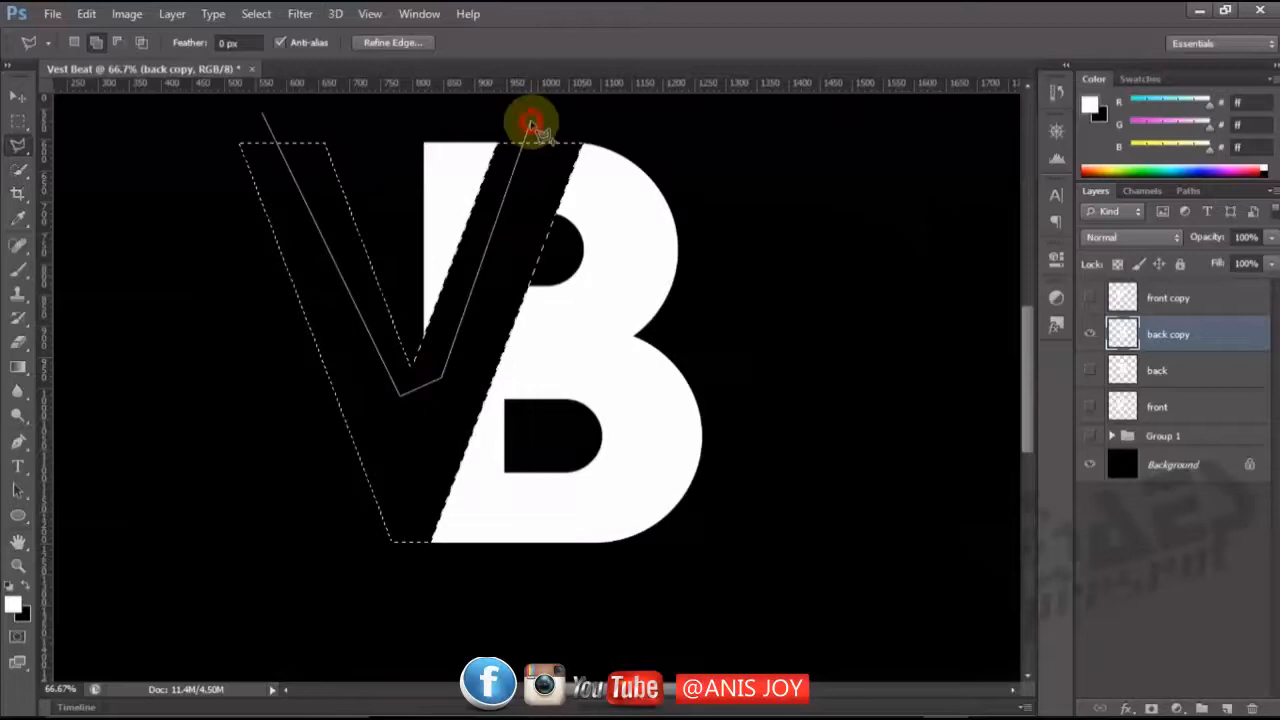
pyautogui.doubleClick(530, 122)
pyautogui.press('Delete')
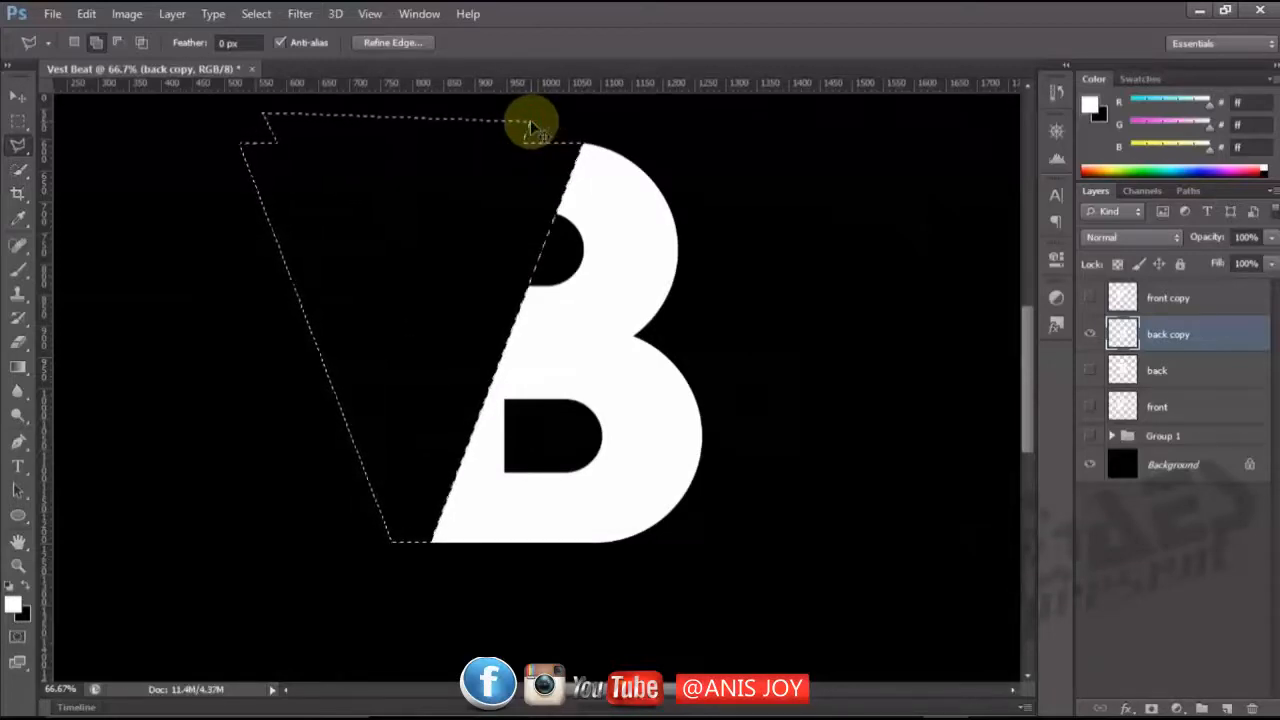
pyautogui.hotkey('ctrl', 'd')
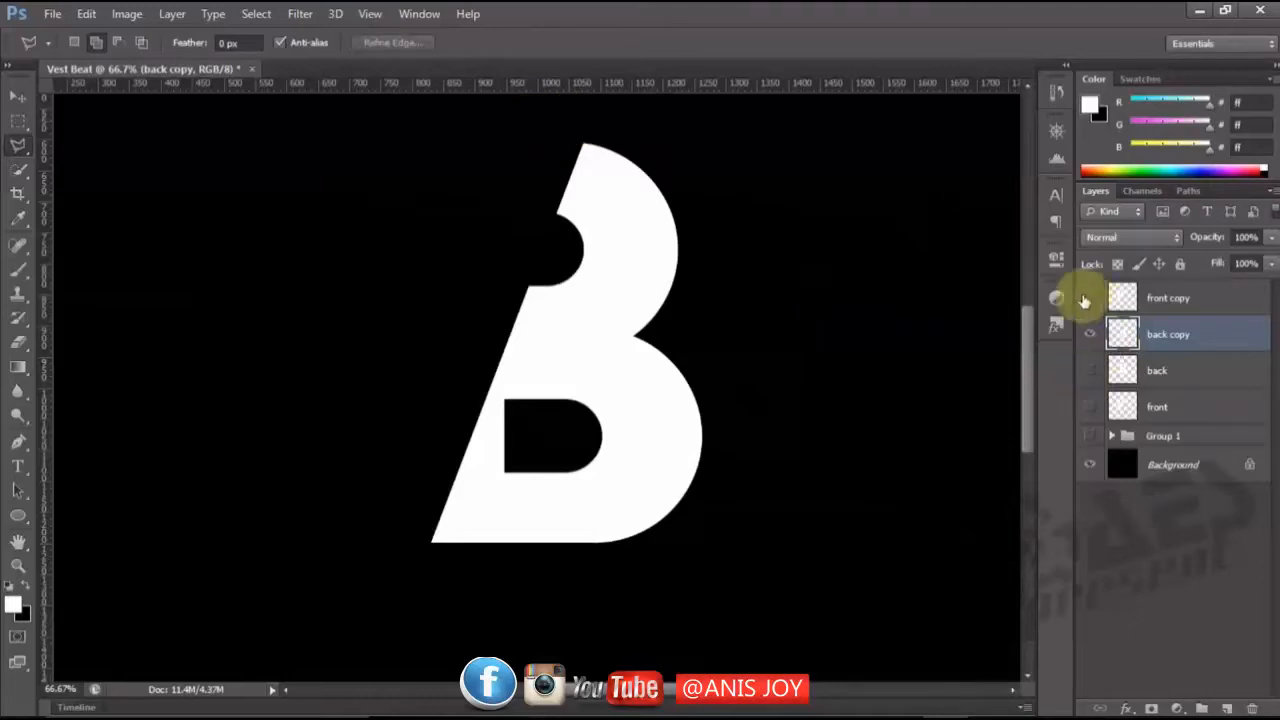
# Show "front copy" and nudge the trimmed B slightly left to close the thin seam along the V.
pyautogui.click(1088, 300)
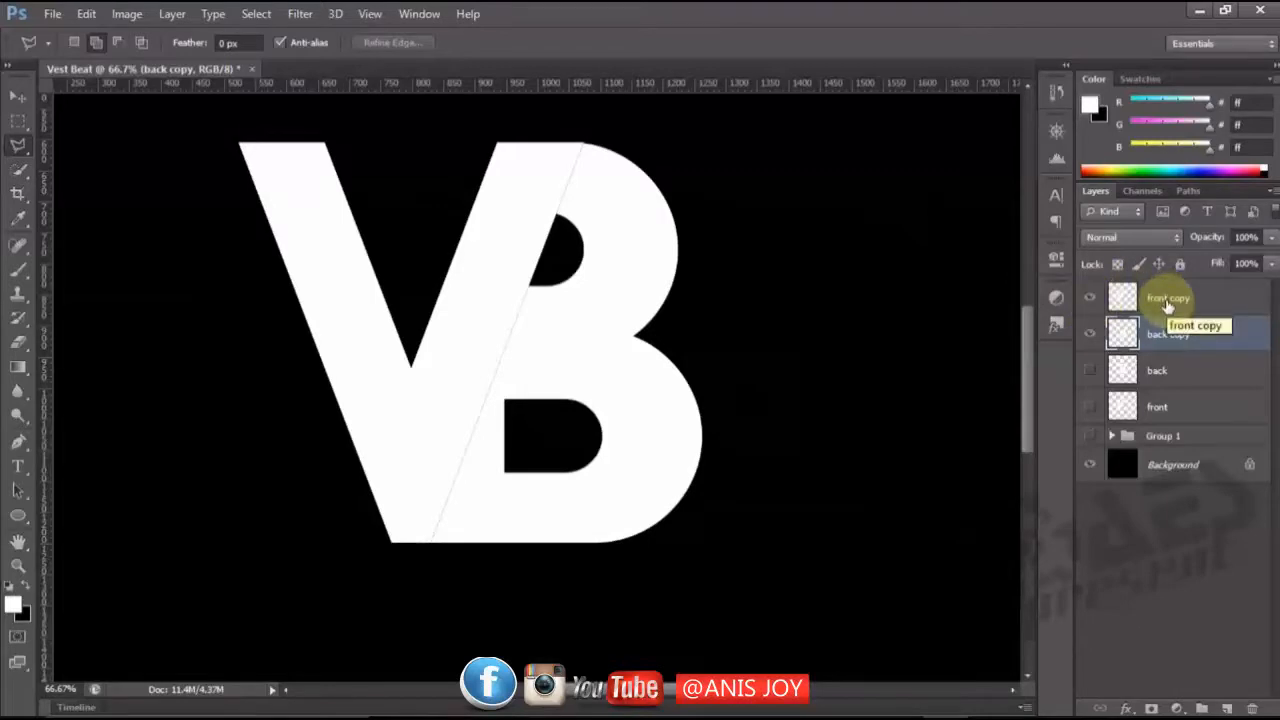
pyautogui.press('v')
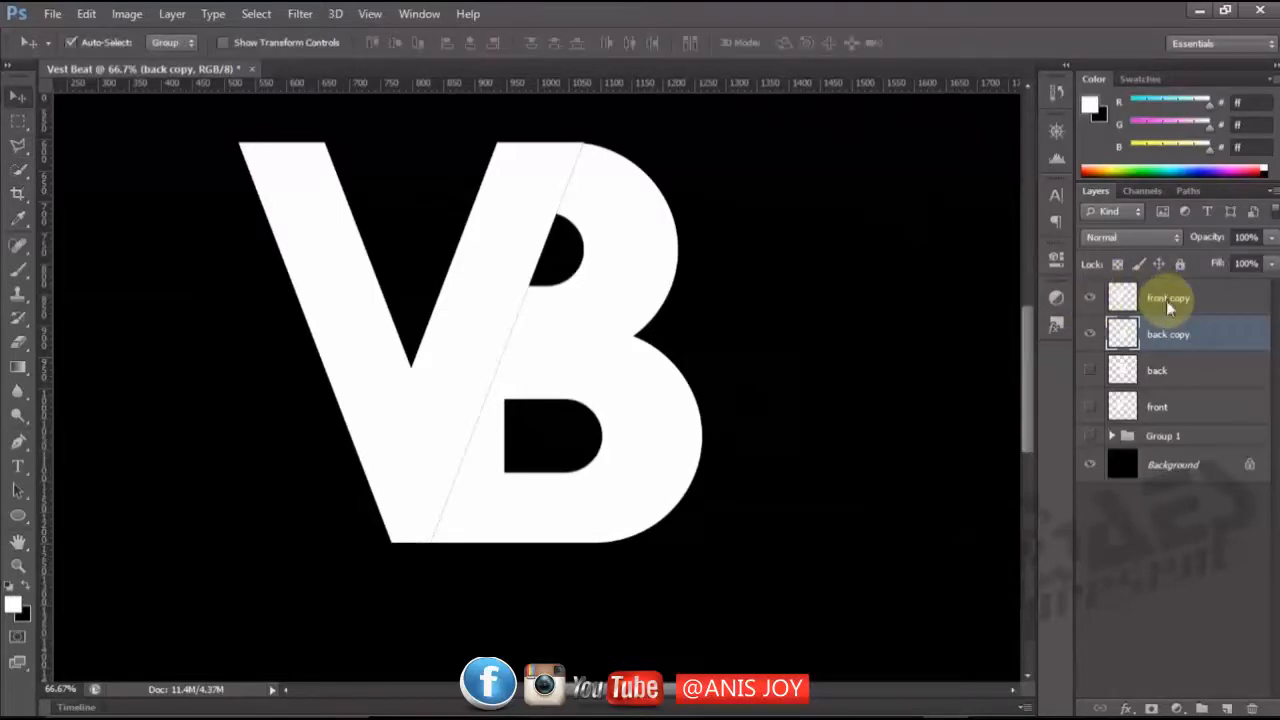
pyautogui.press('Left')
pyautogui.press('Left')
pyautogui.press('Left')
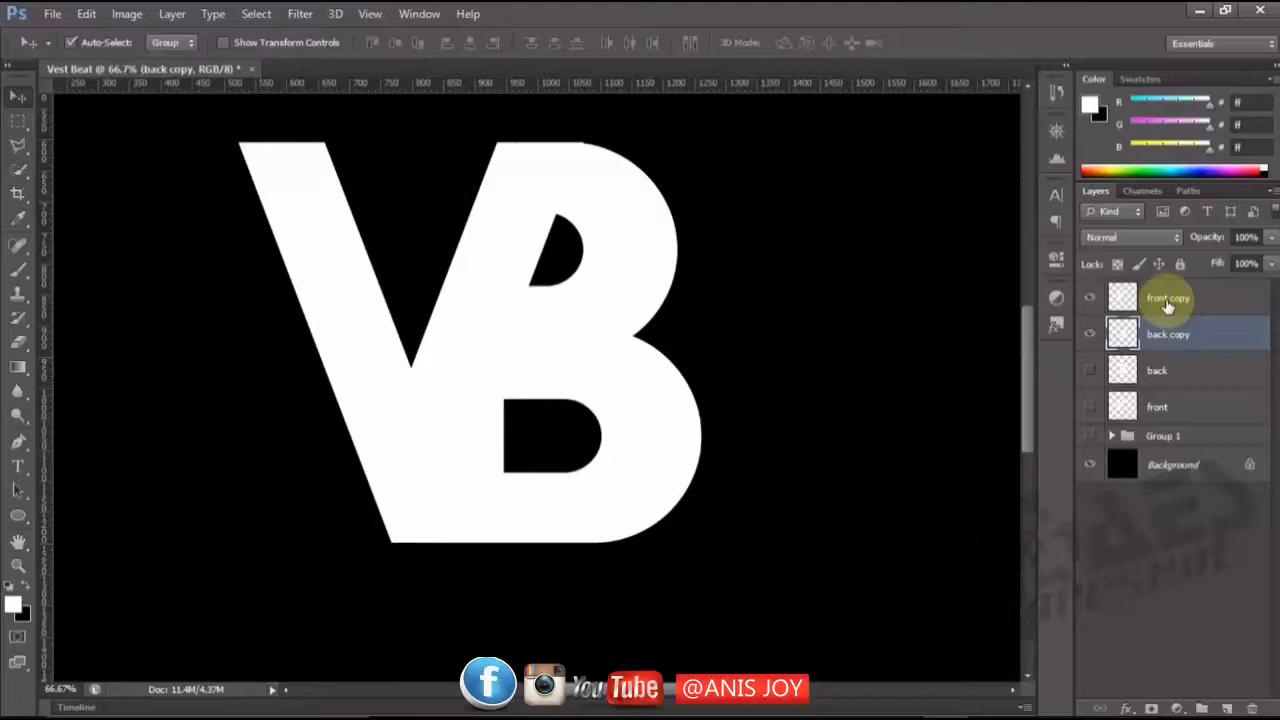
pyautogui.press('Up')
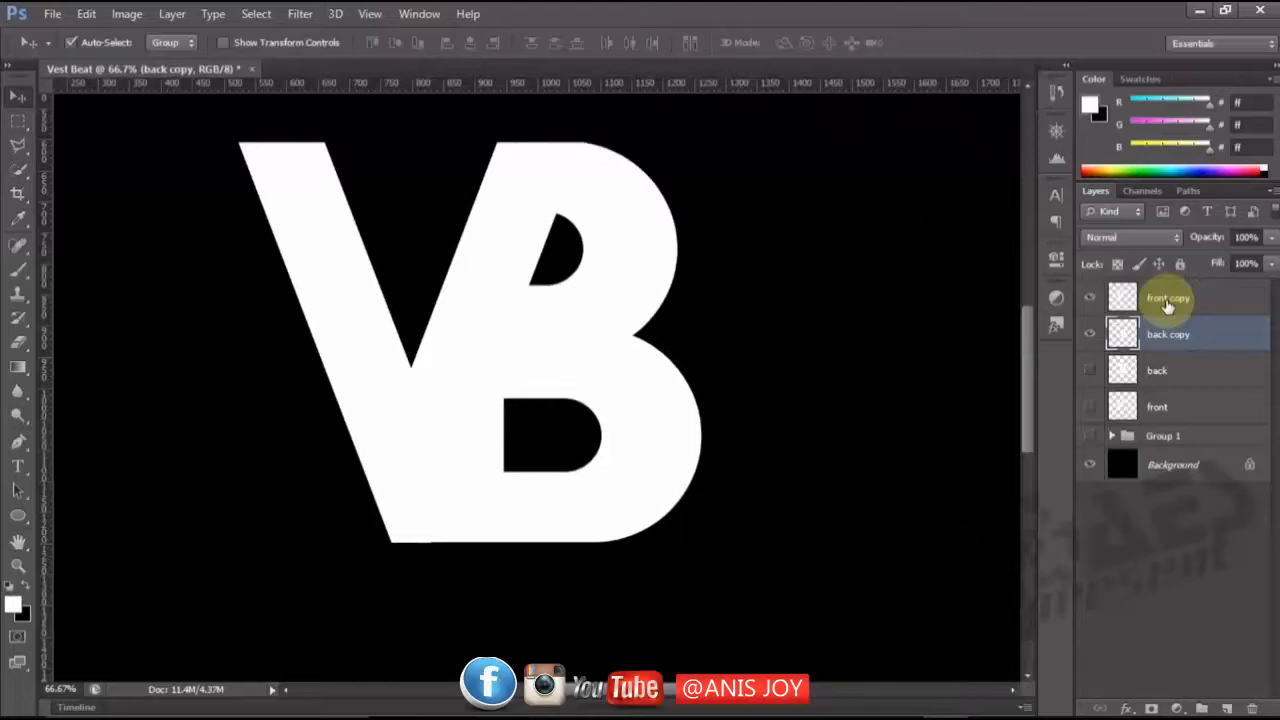
pyautogui.press('Down')
pyautogui.press('Up')
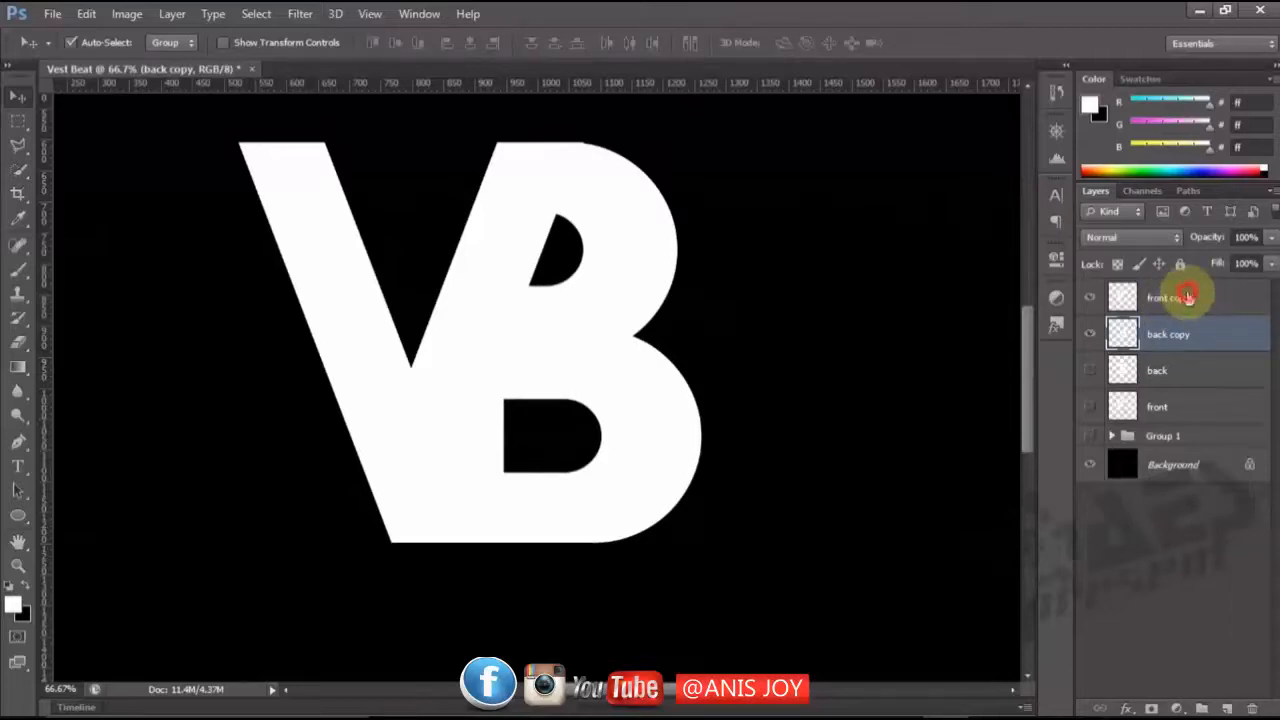
# Hide "front copy" and duplicate the trimmed "back copy" layer.
pyautogui.click(1174, 302)
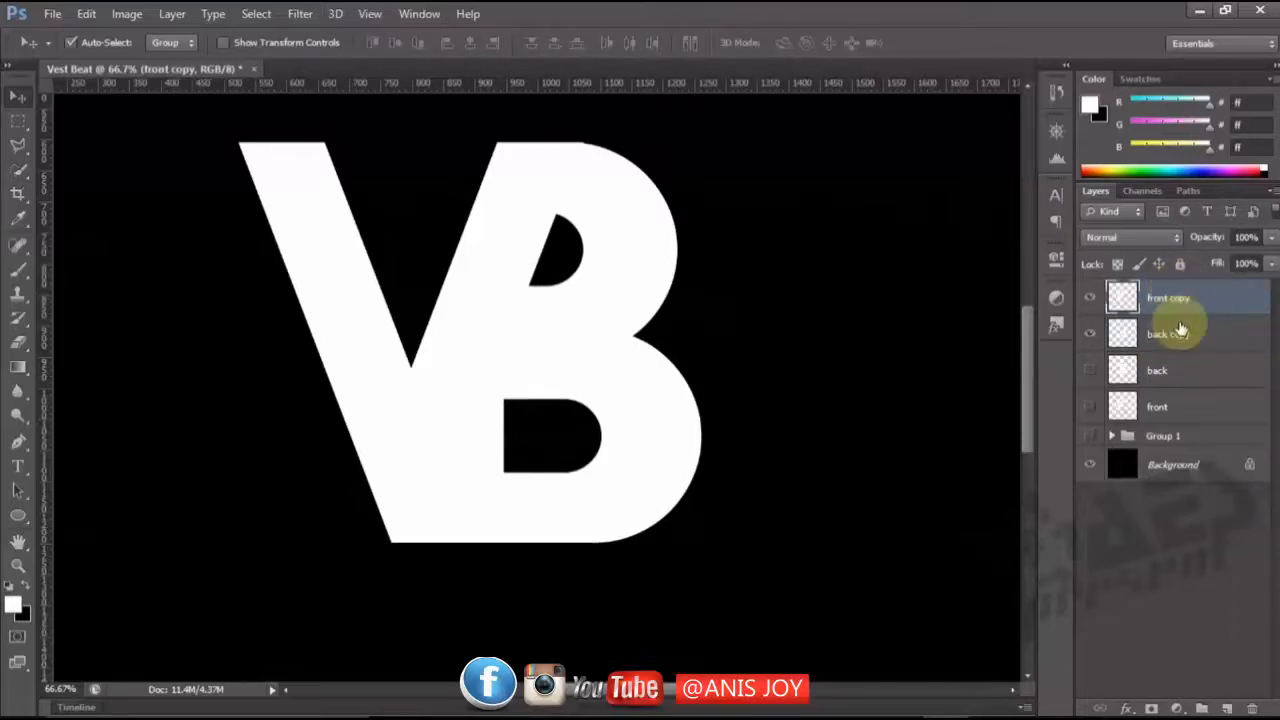
pyautogui.click(1176, 334)
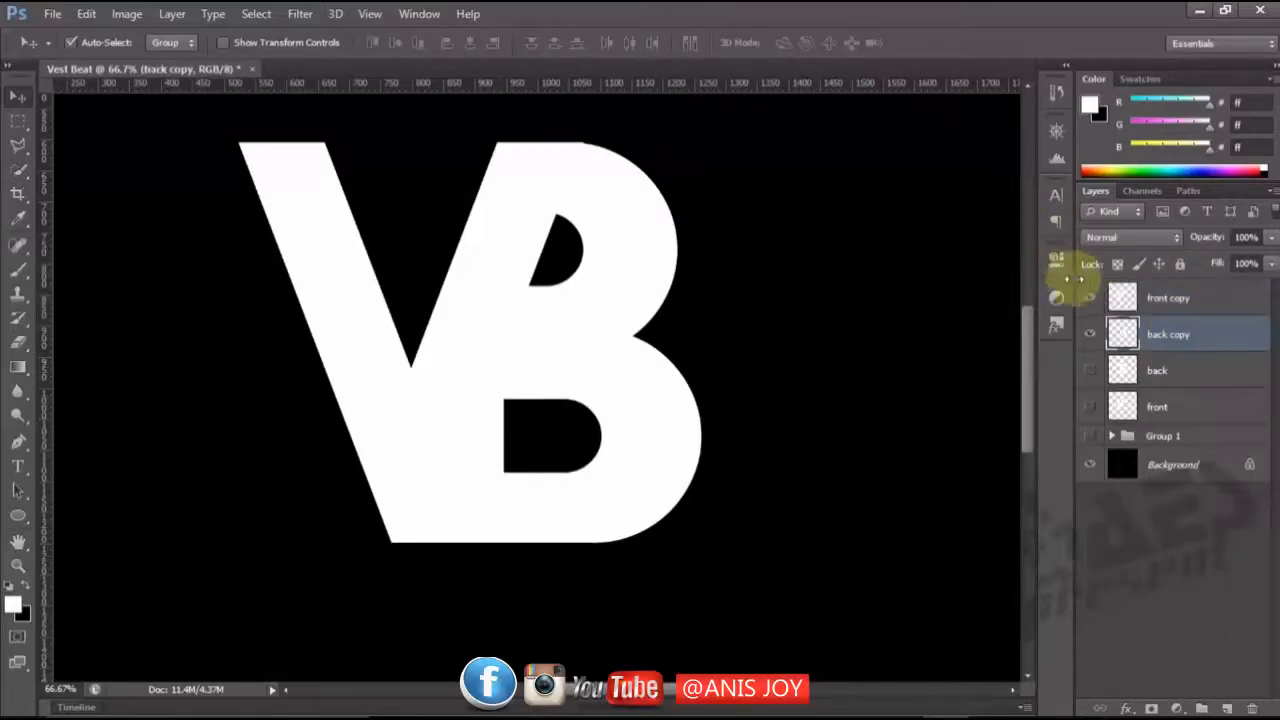
pyautogui.click(1089, 301)
pyautogui.click(1169, 340)
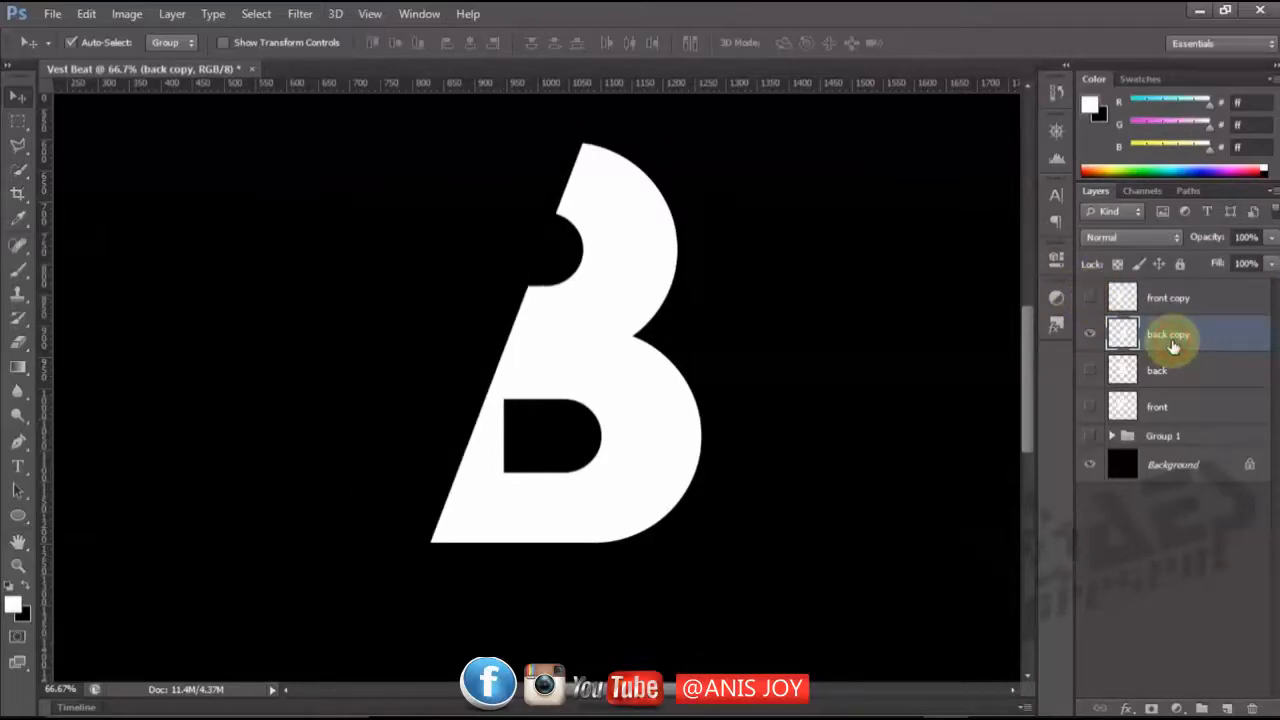
pyautogui.hotkey('ctrl', 'j')
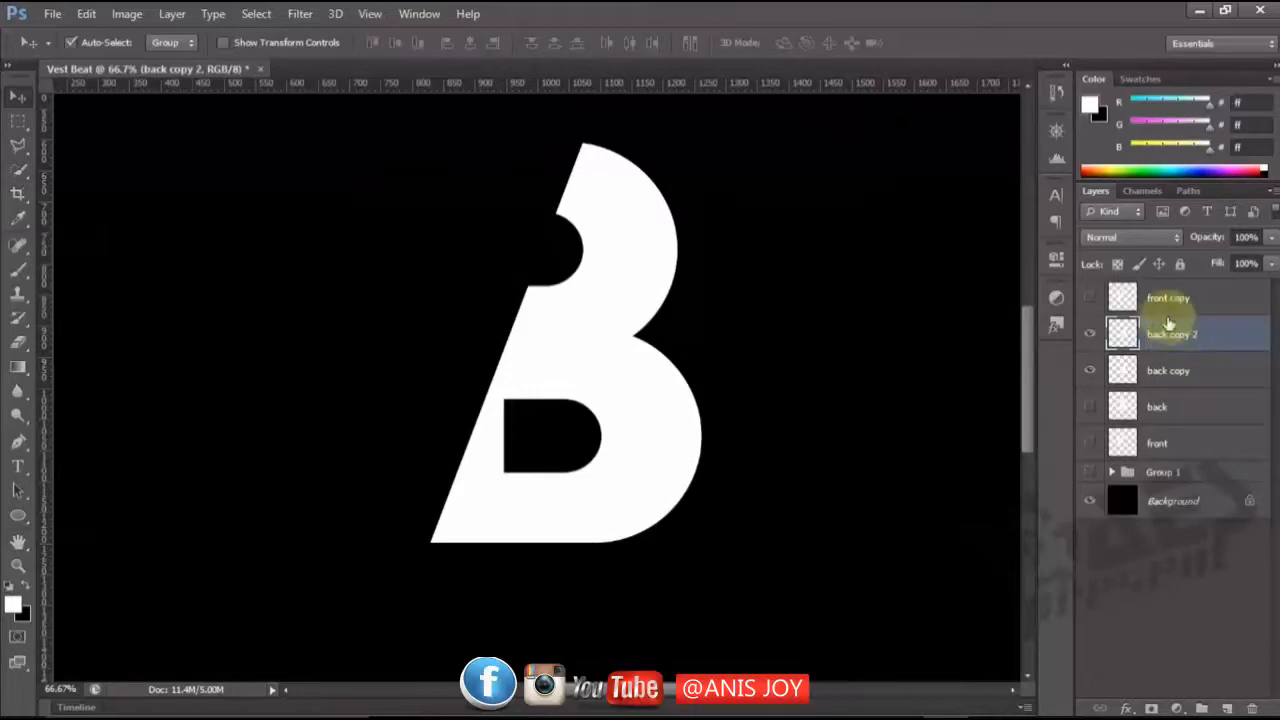
# Start a Pen path with an anchor on the B's right edge, just above the notch between its bowls.
pyautogui.click(22, 441)
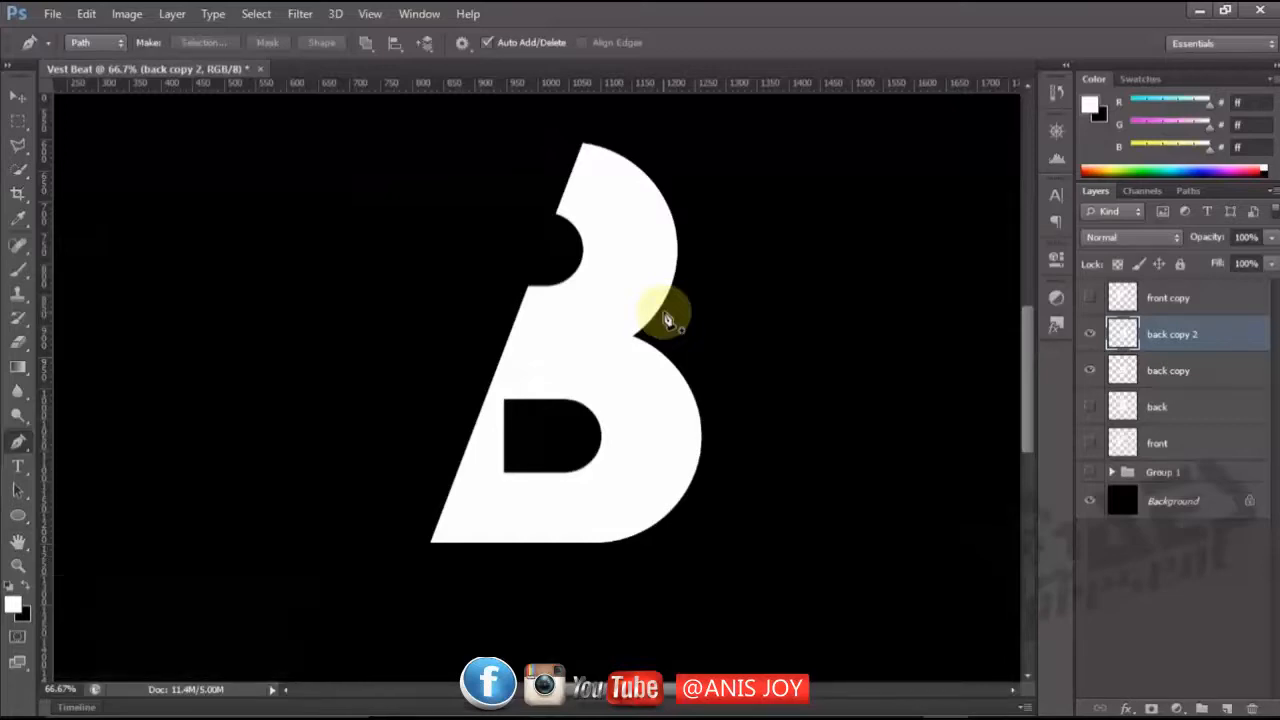
pyautogui.click(663, 314)
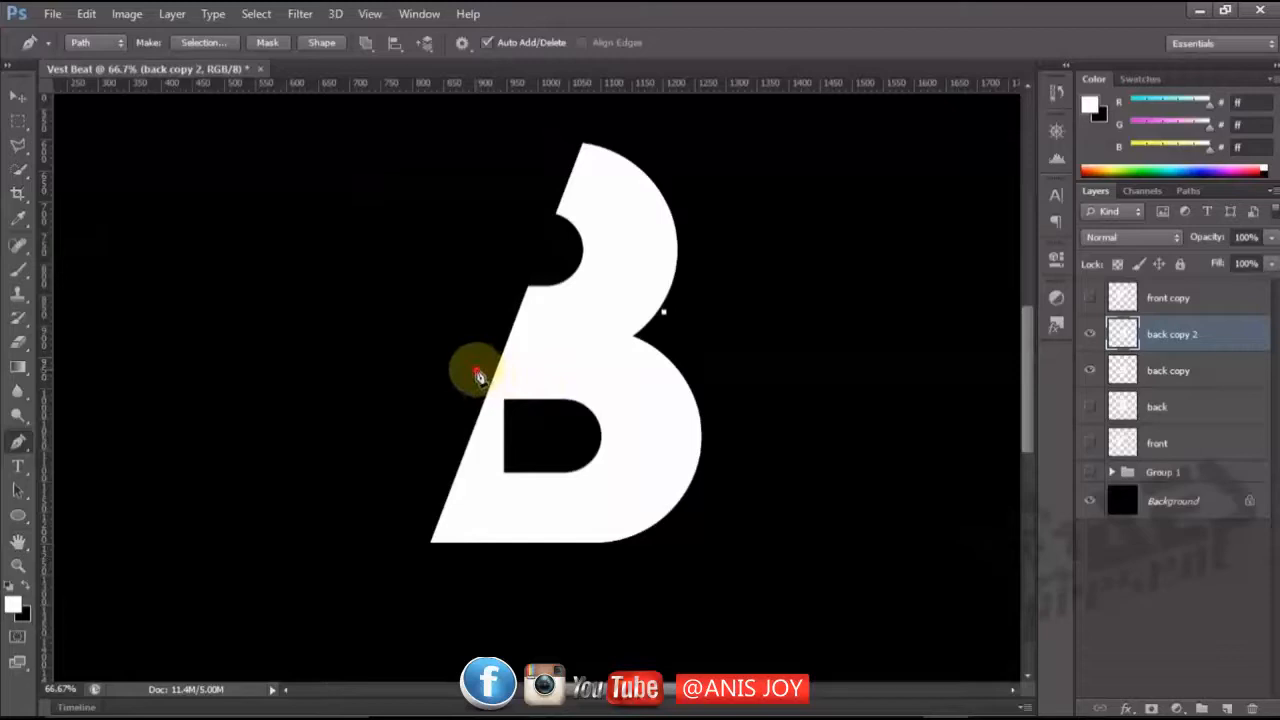
pyautogui.moveTo(477, 371); pyautogui.dragTo(328, 371)
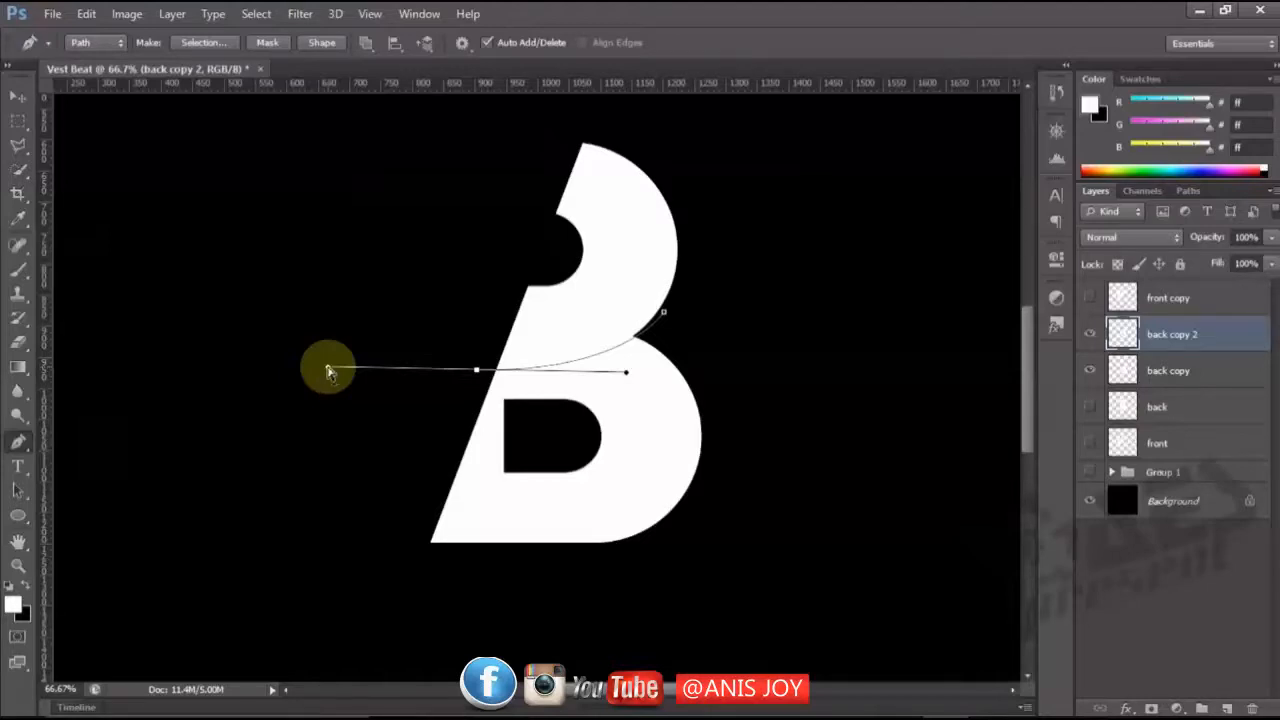
pyautogui.hotkey('ctrl', 'z')
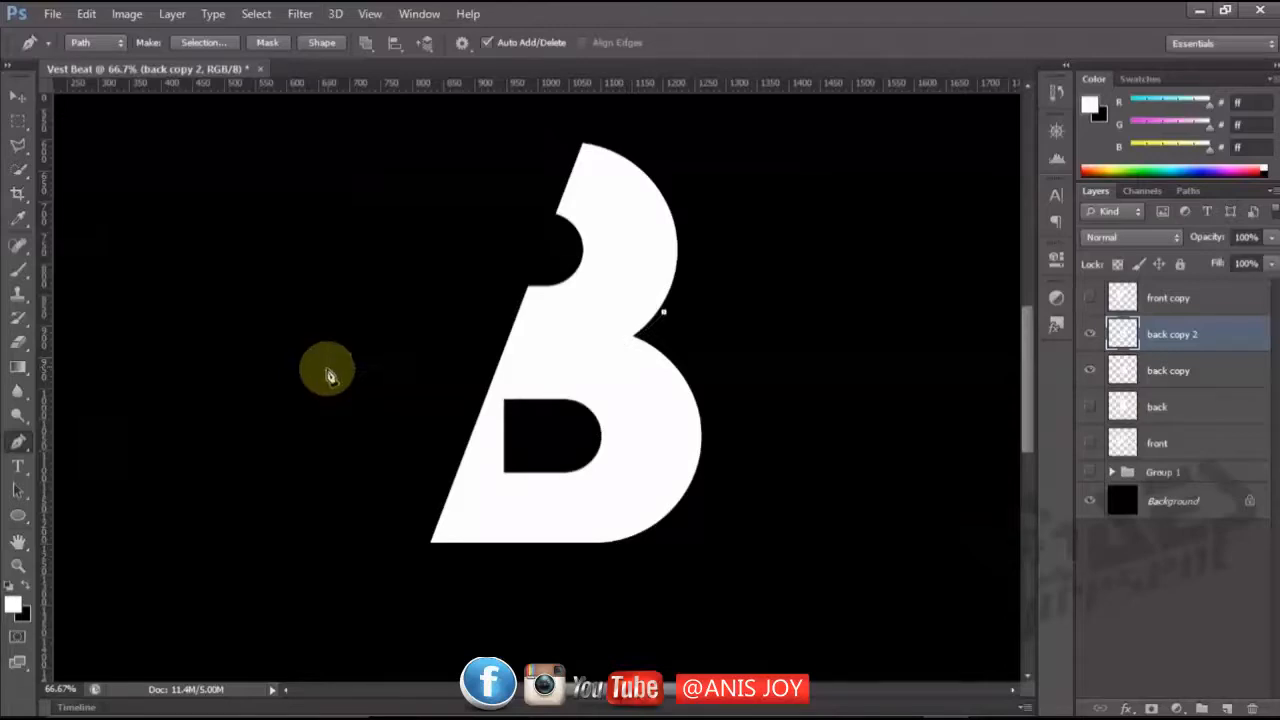
pyautogui.click(638, 338)
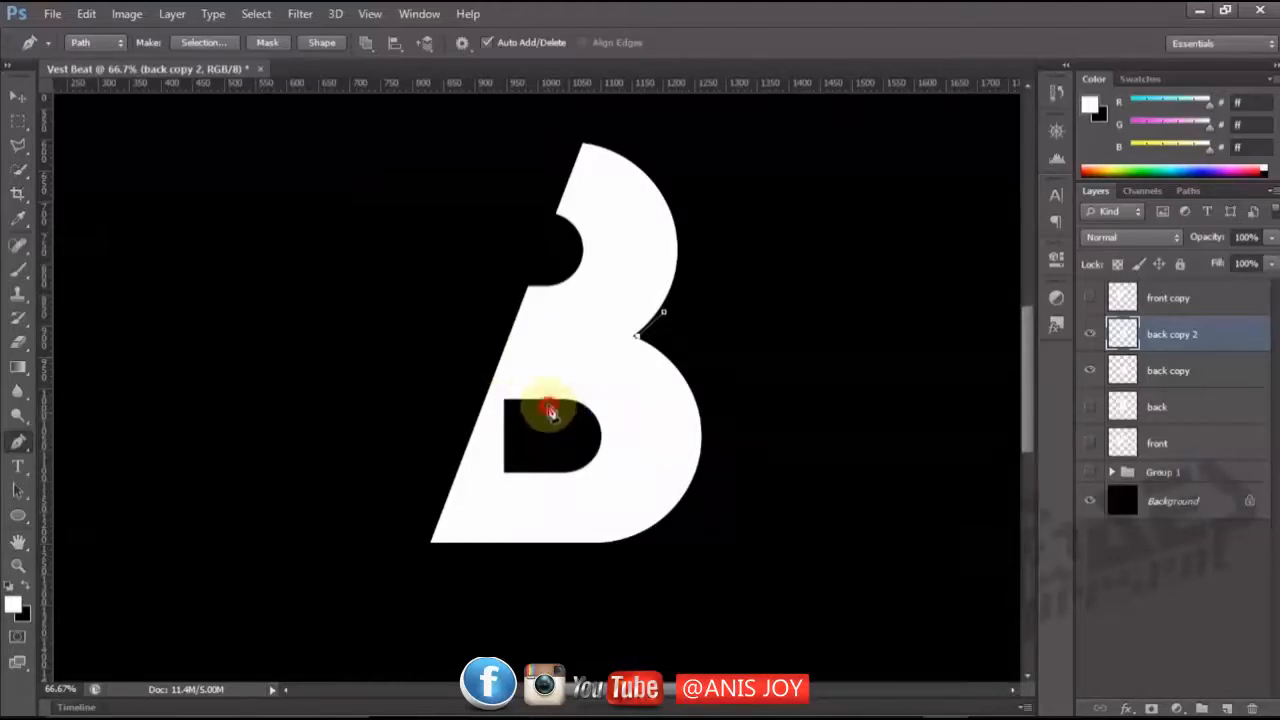
pyautogui.moveTo(549, 409); pyautogui.dragTo(500, 418)
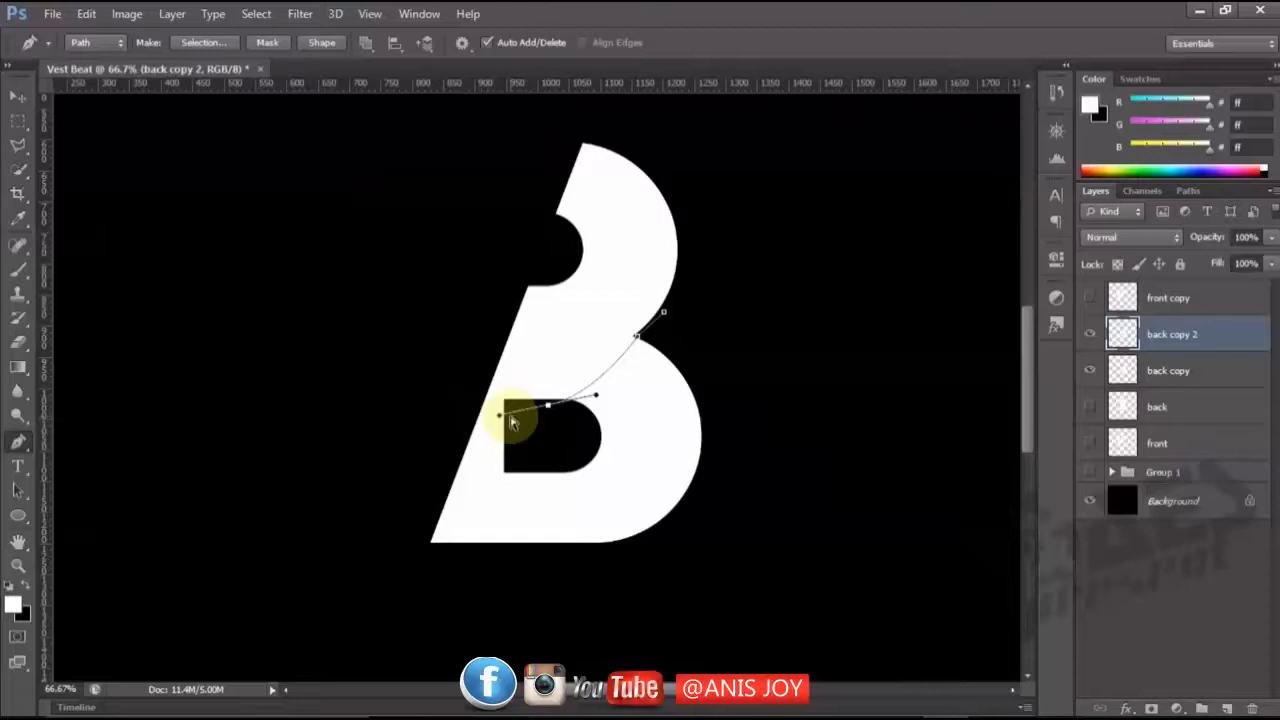
pyautogui.hotkey('ctrl', 'z')
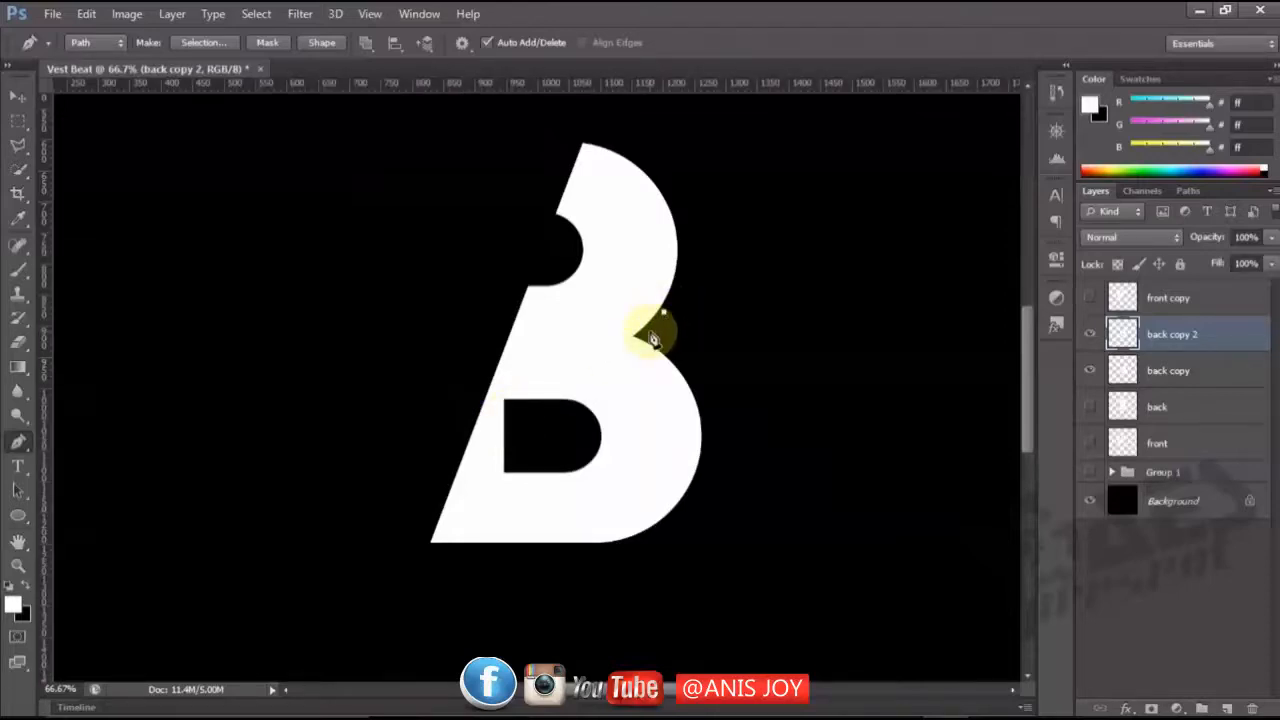
# Continue the Pen path from the notch in a curve across the B to its slanted edge, then around the lower half and close it.
pyautogui.hotkey('ctrl', '+')
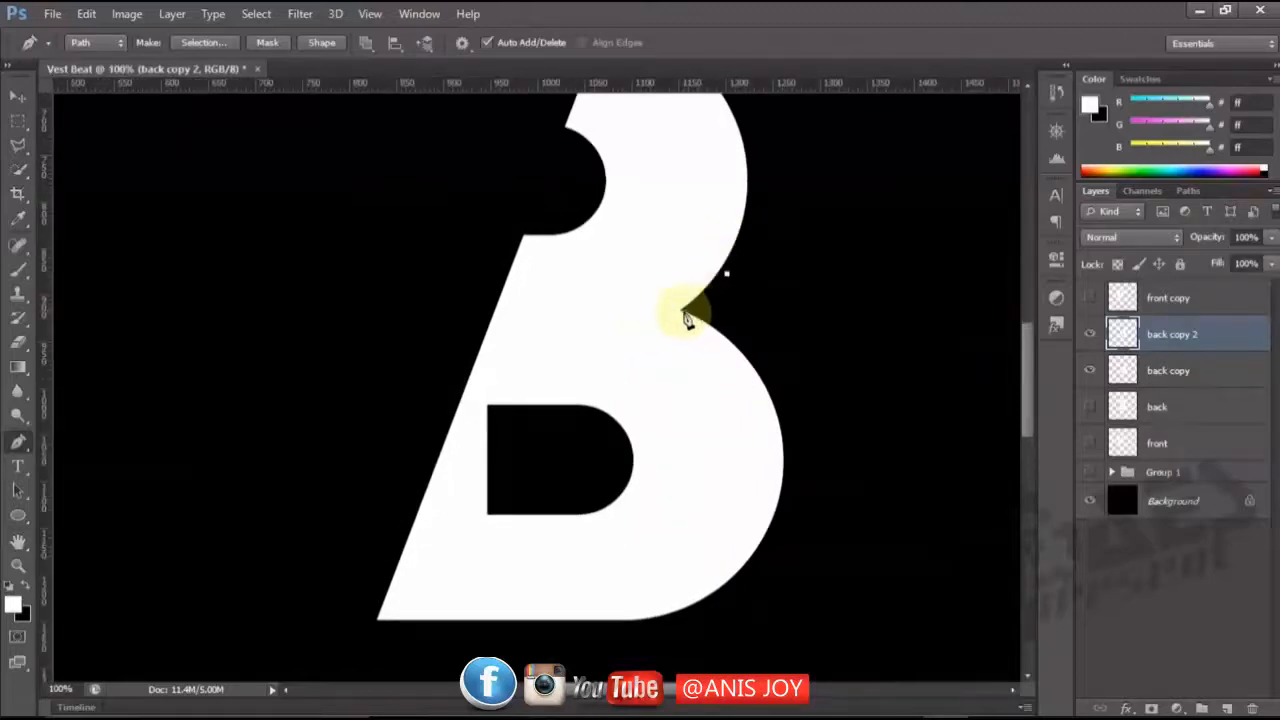
pyautogui.click(682, 313)
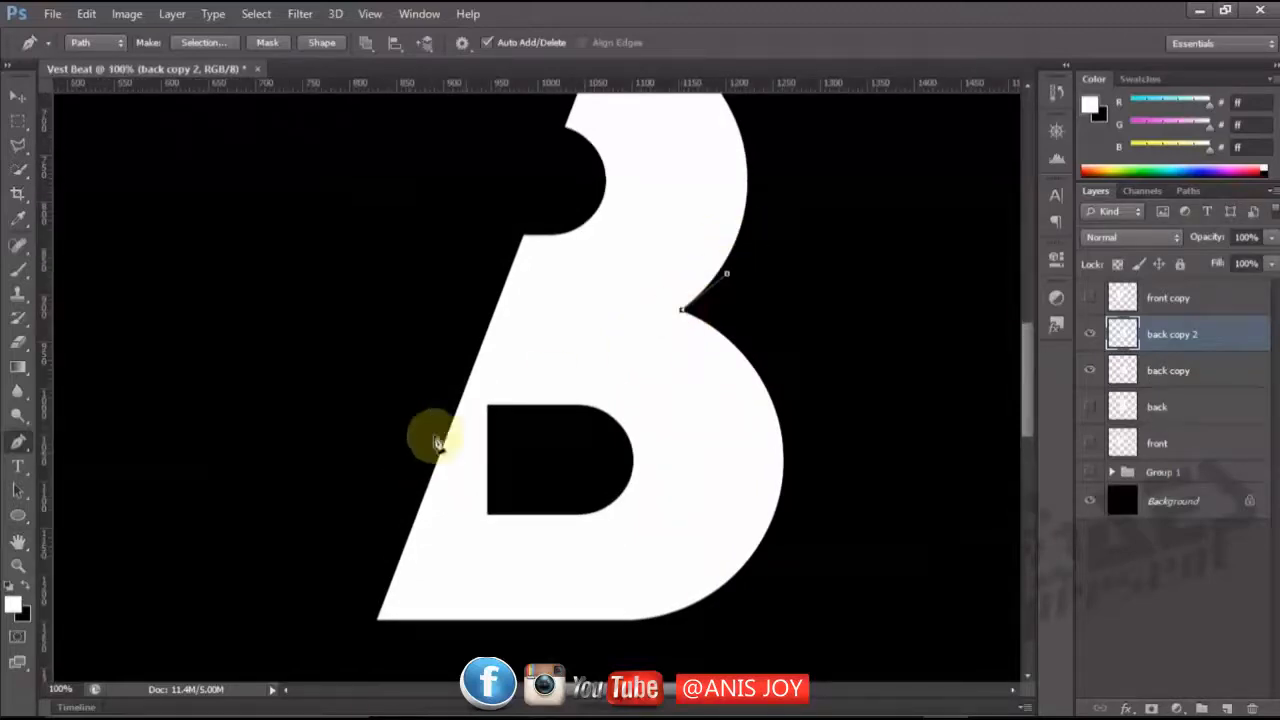
pyautogui.moveTo(421, 418); pyautogui.dragTo(263, 426)
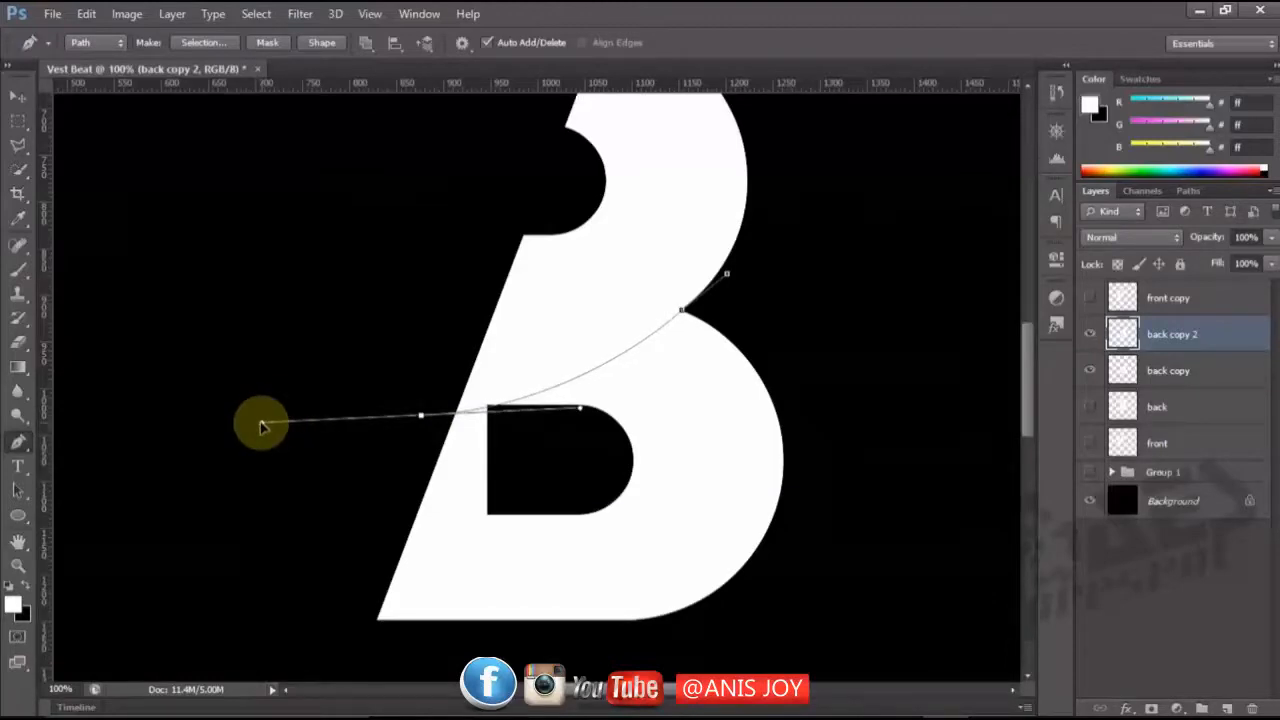
pyautogui.moveTo(260, 427); pyautogui.dragTo(249, 419)
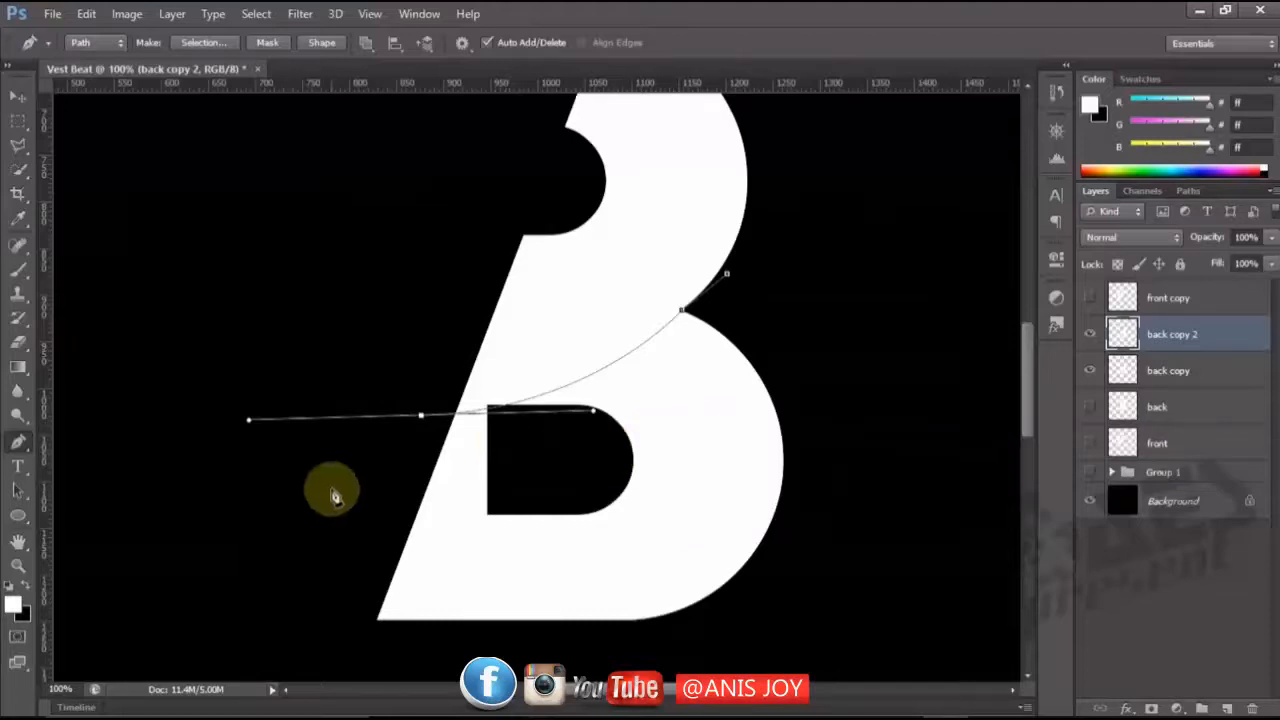
pyautogui.moveTo(331, 489); pyautogui.dragTo(314, 651)
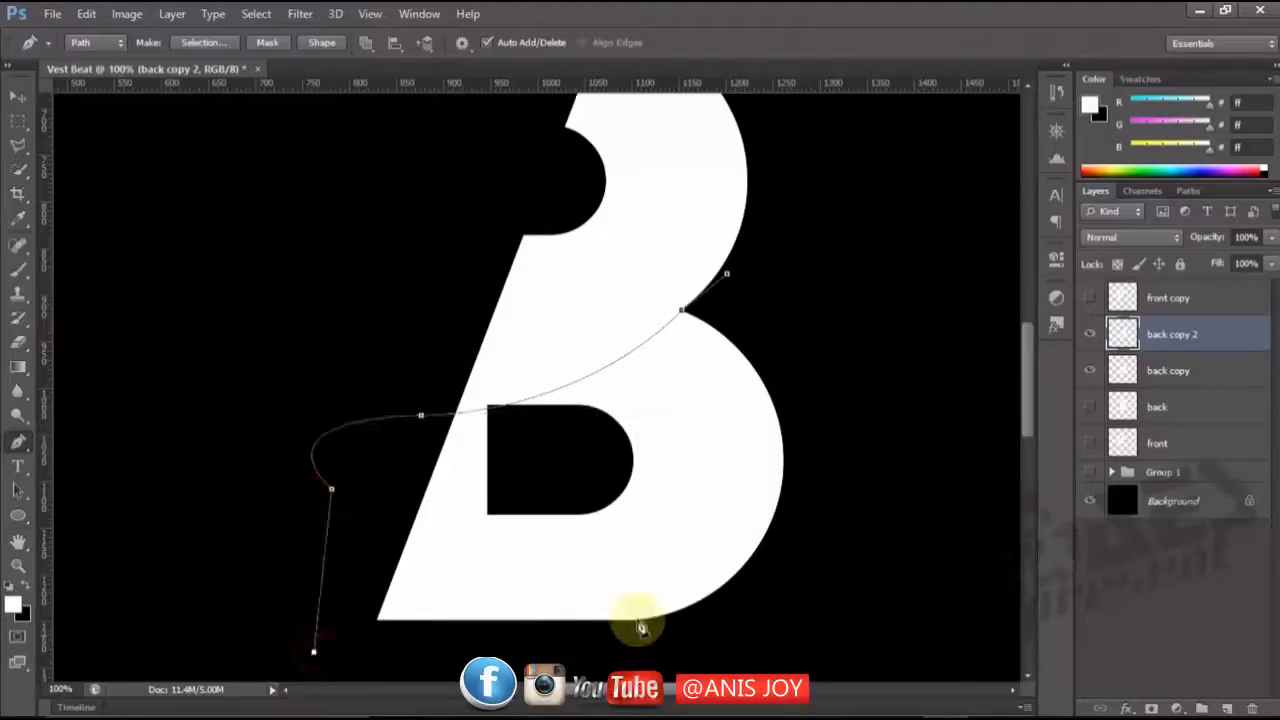
pyautogui.click(832, 636)
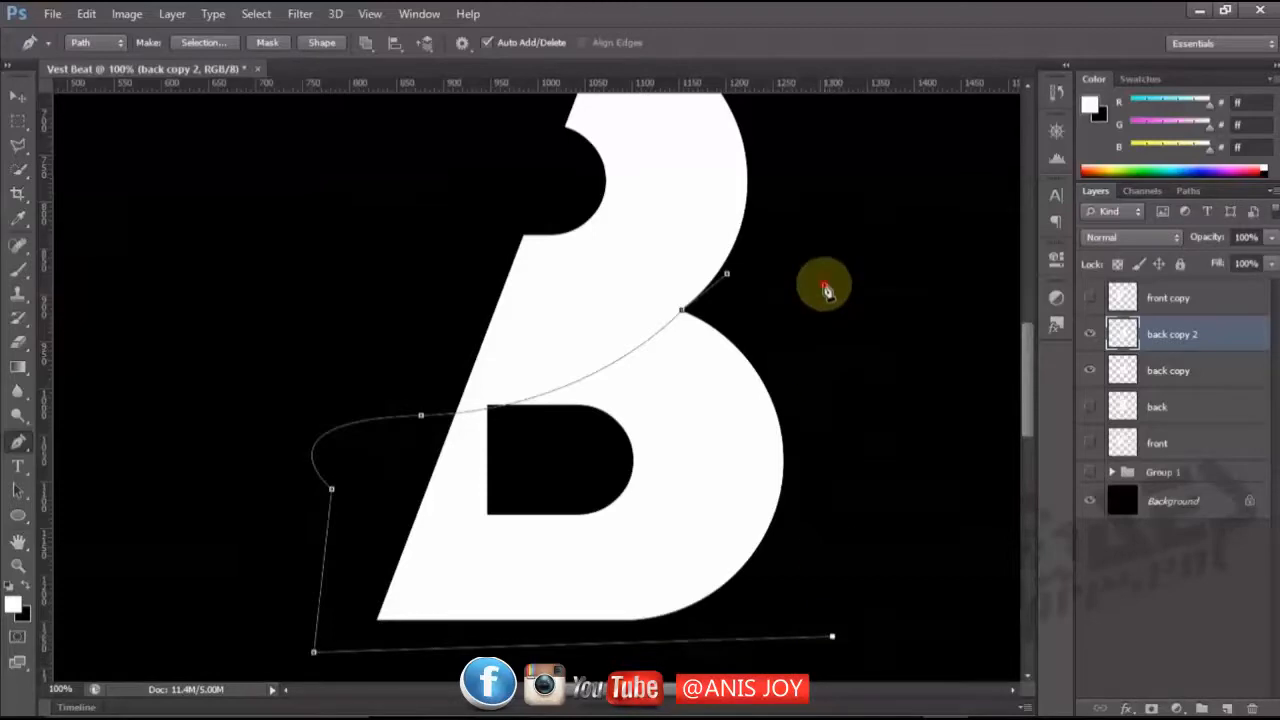
pyautogui.click(823, 285)
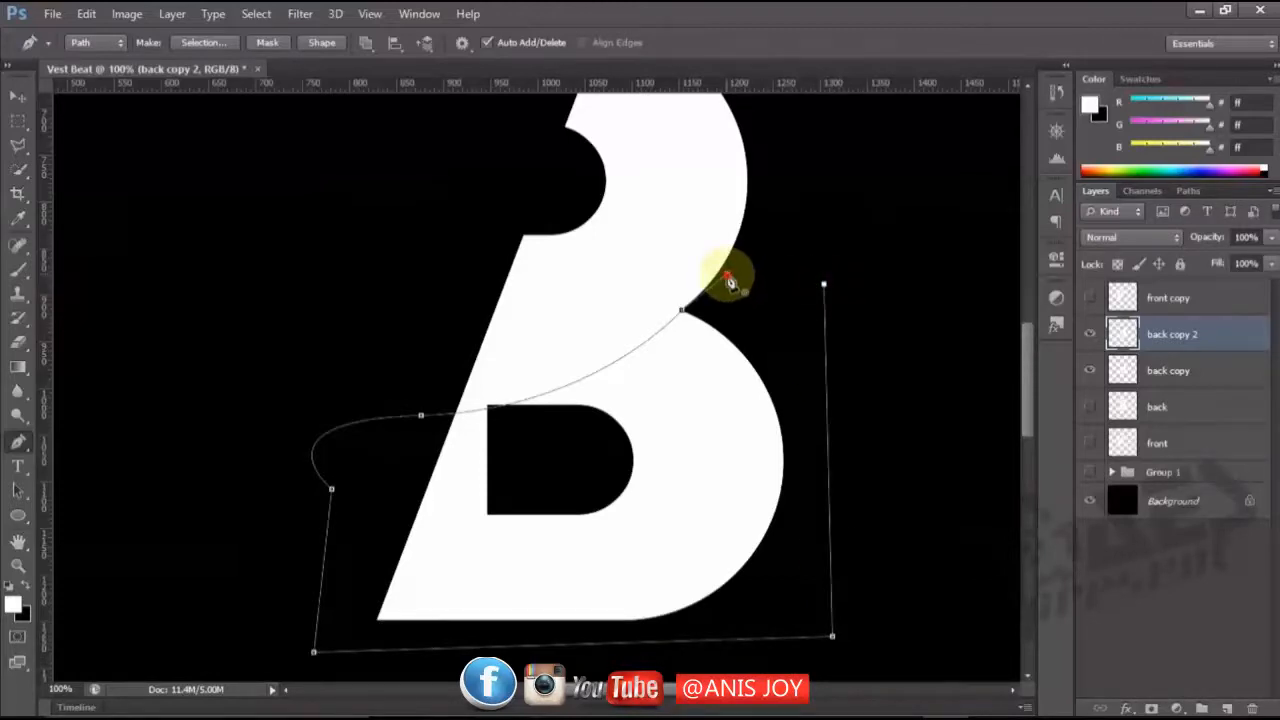
pyautogui.click(727, 277)
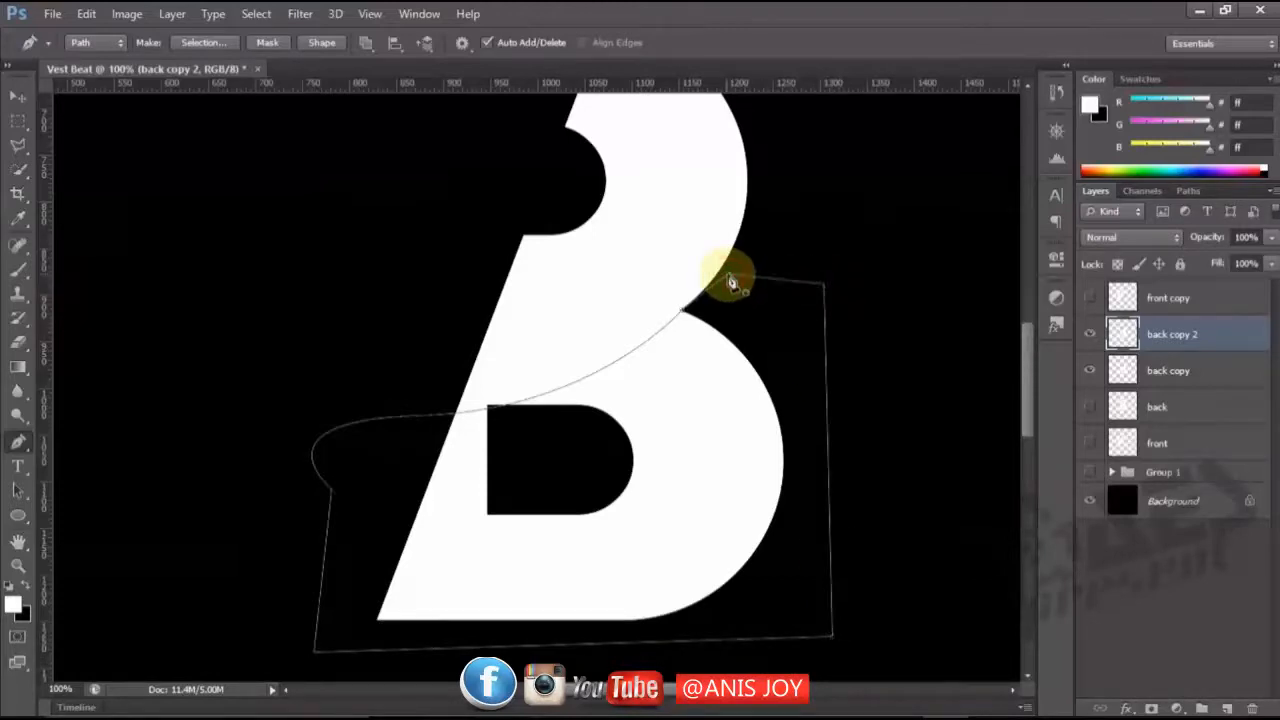
# Turn the path into a new selection, delete the lower half of the B from "back copy 2" and deselect, keeping "back copy" shown.
pyautogui.rightClick(878, 338)
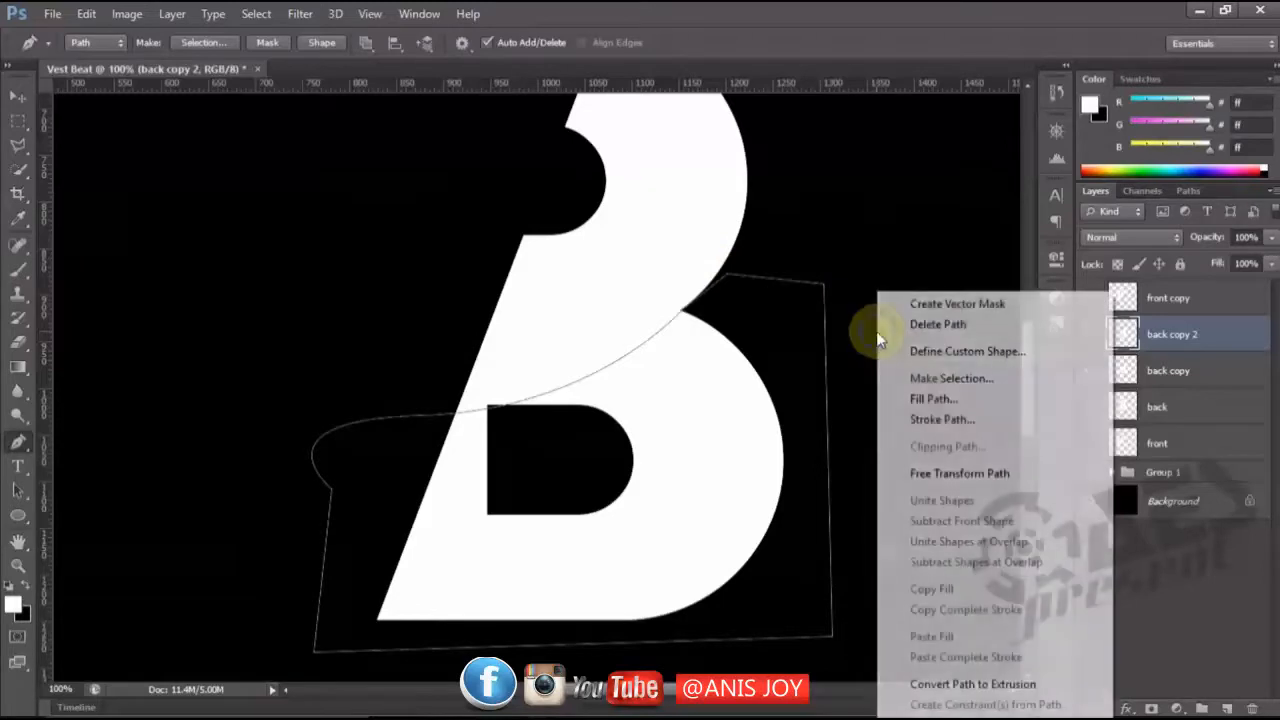
pyautogui.click(905, 375)
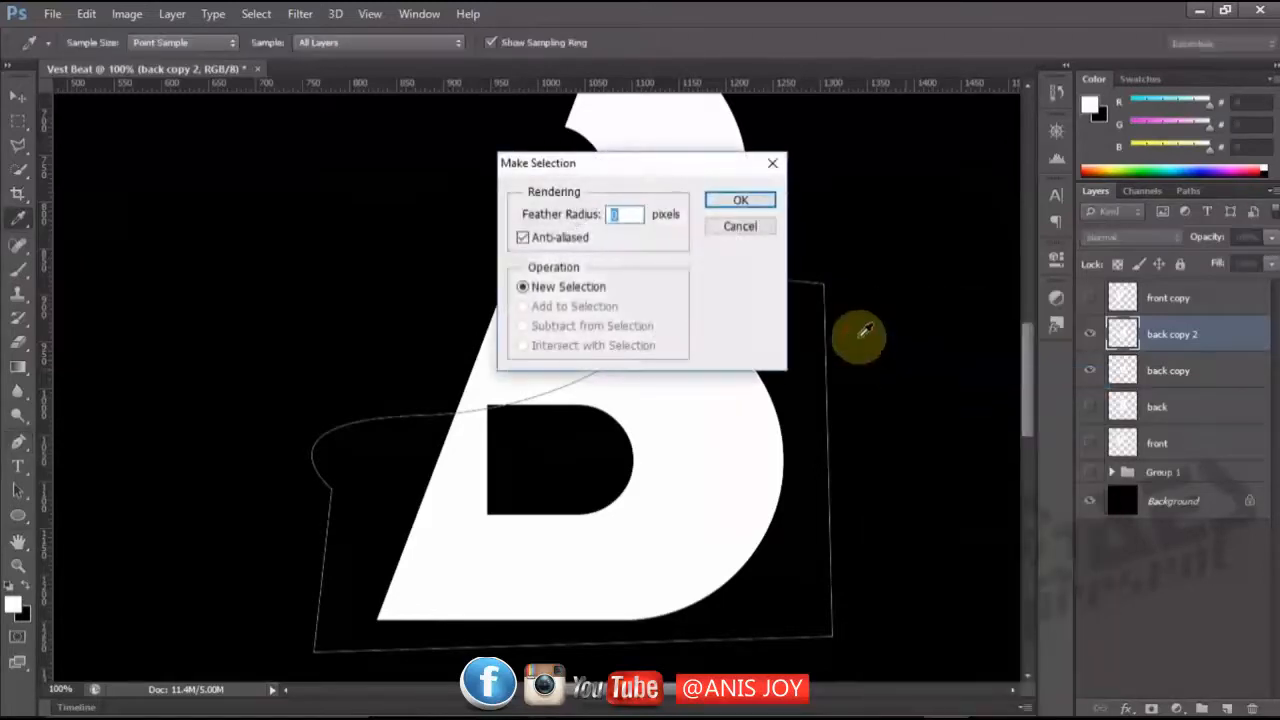
pyautogui.click(740, 198)
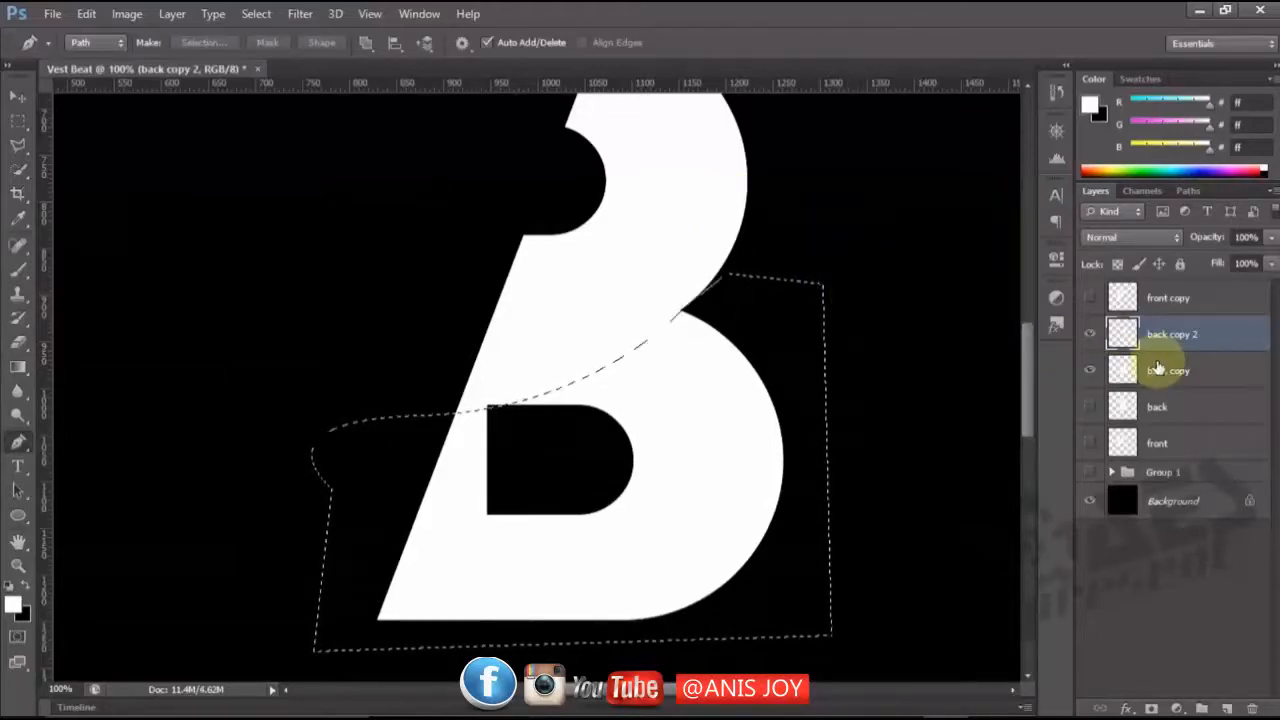
pyautogui.click(1091, 371)
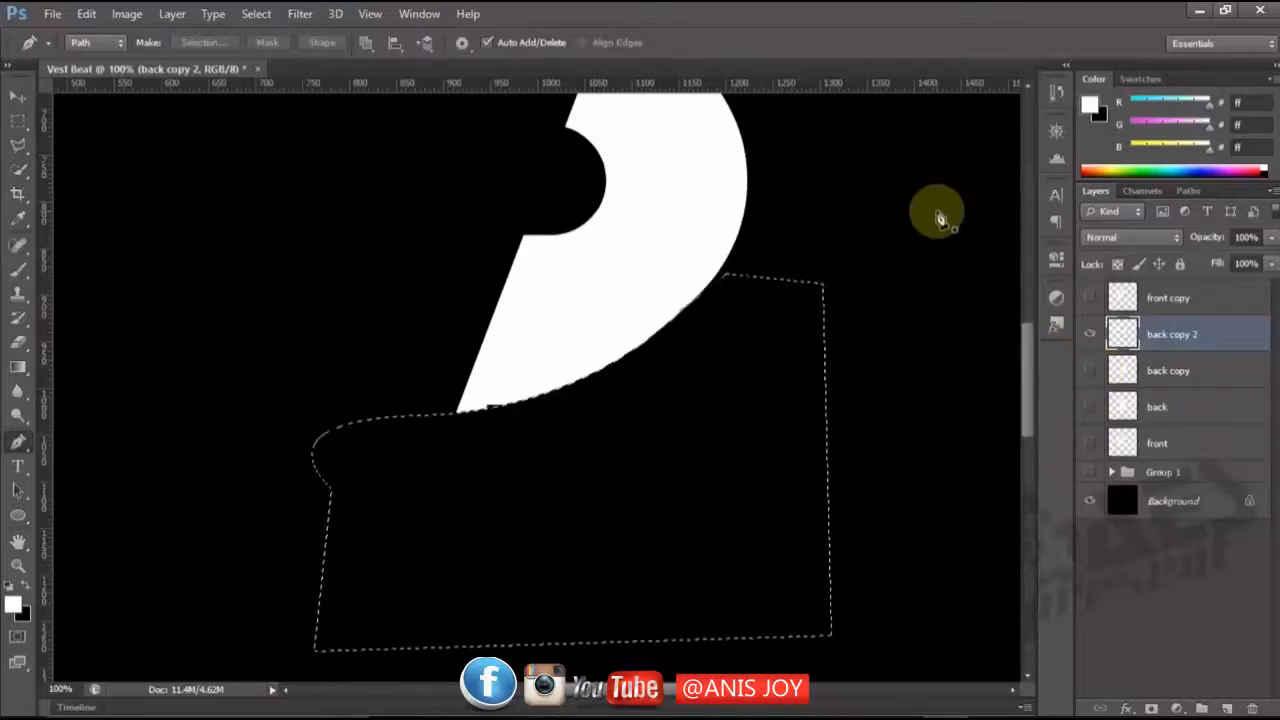
pyautogui.hotkey('ctrl', 'd')
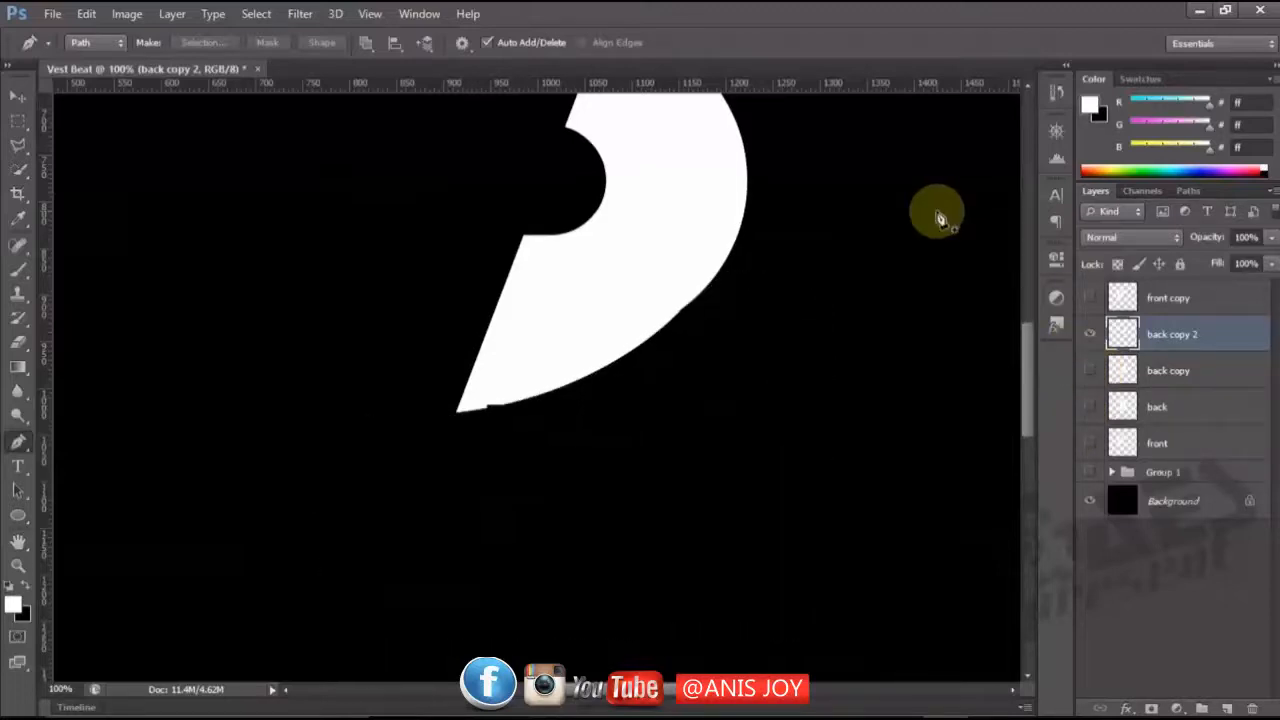
pyautogui.click(1093, 370)
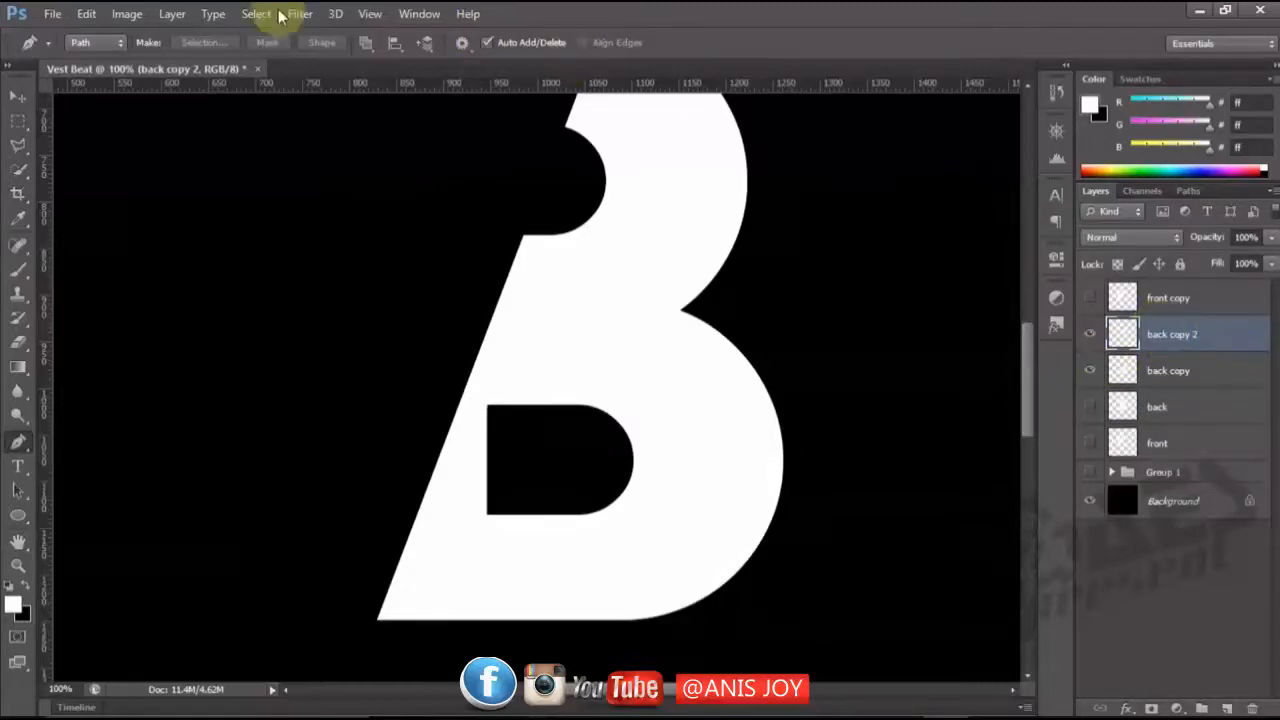
# Add a Drop Shadow to "back copy 2" with distance 10 px, spread 14% and size 15 px.
pyautogui.click(18, 97)
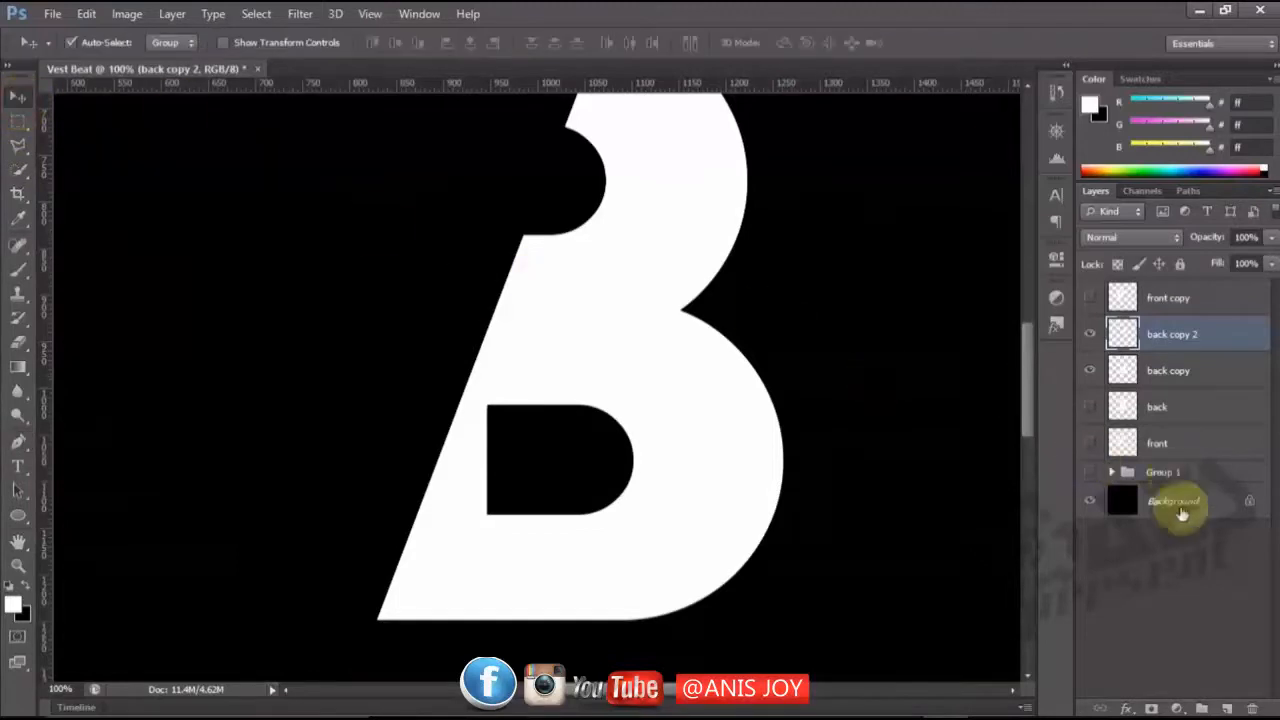
pyautogui.click(1128, 708)
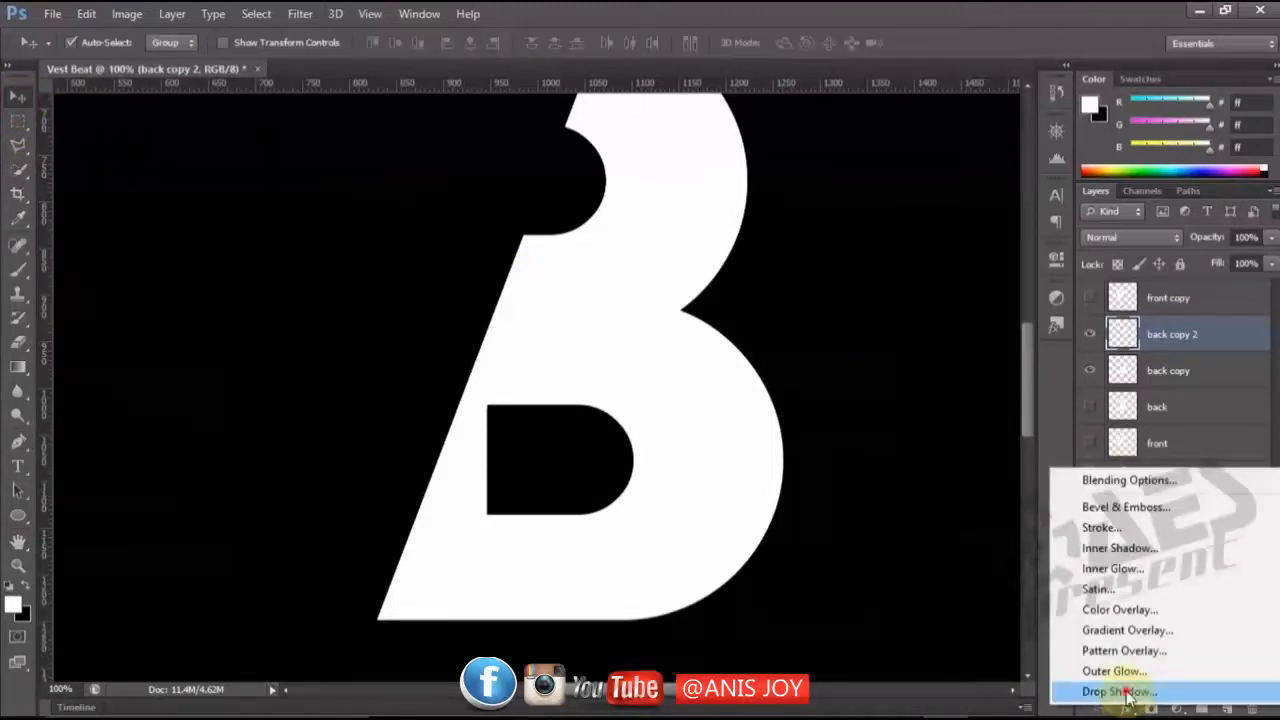
pyautogui.click(1130, 694)
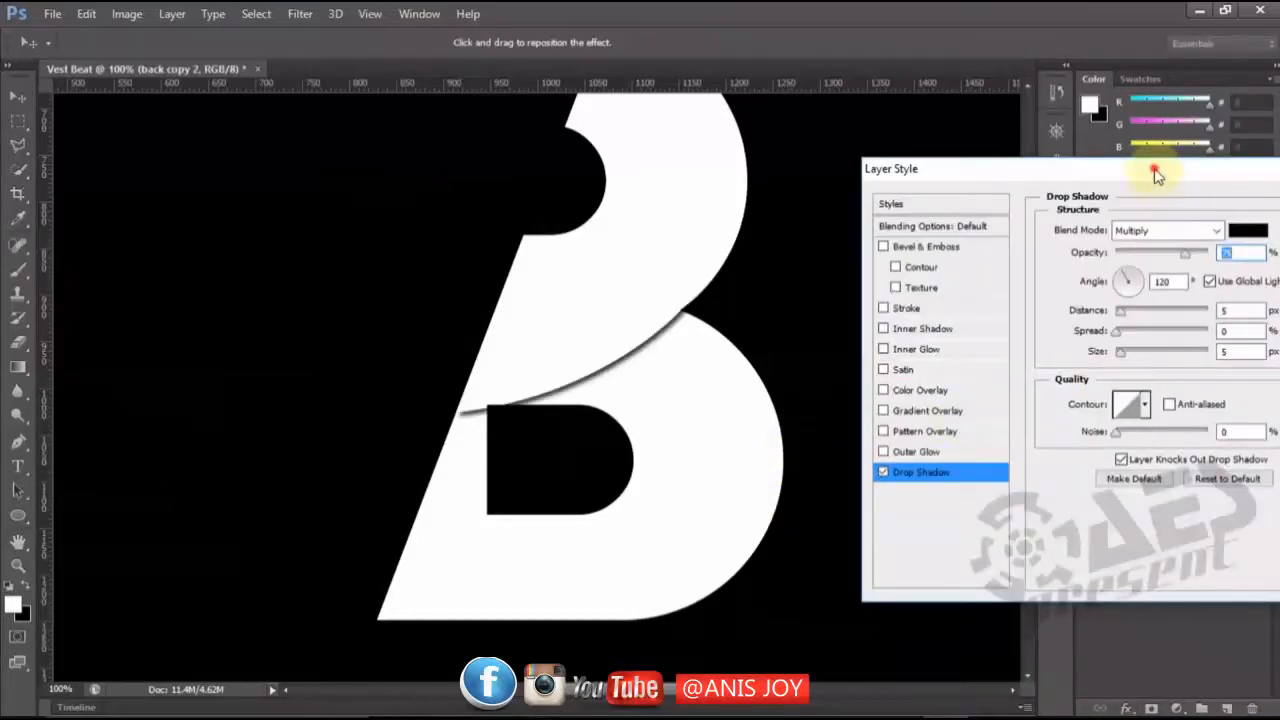
pyautogui.moveTo(1155, 173); pyautogui.dragTo(1049, 188)
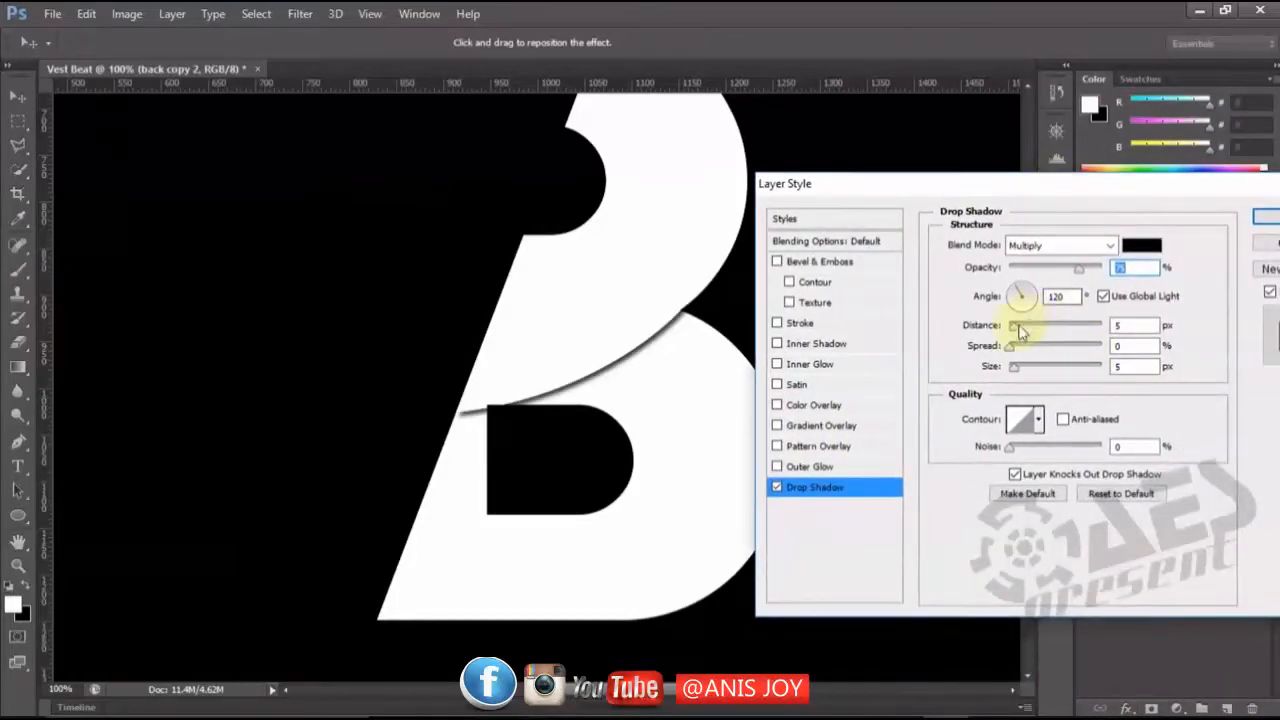
pyautogui.moveTo(1015, 329); pyautogui.dragTo(1022, 334)
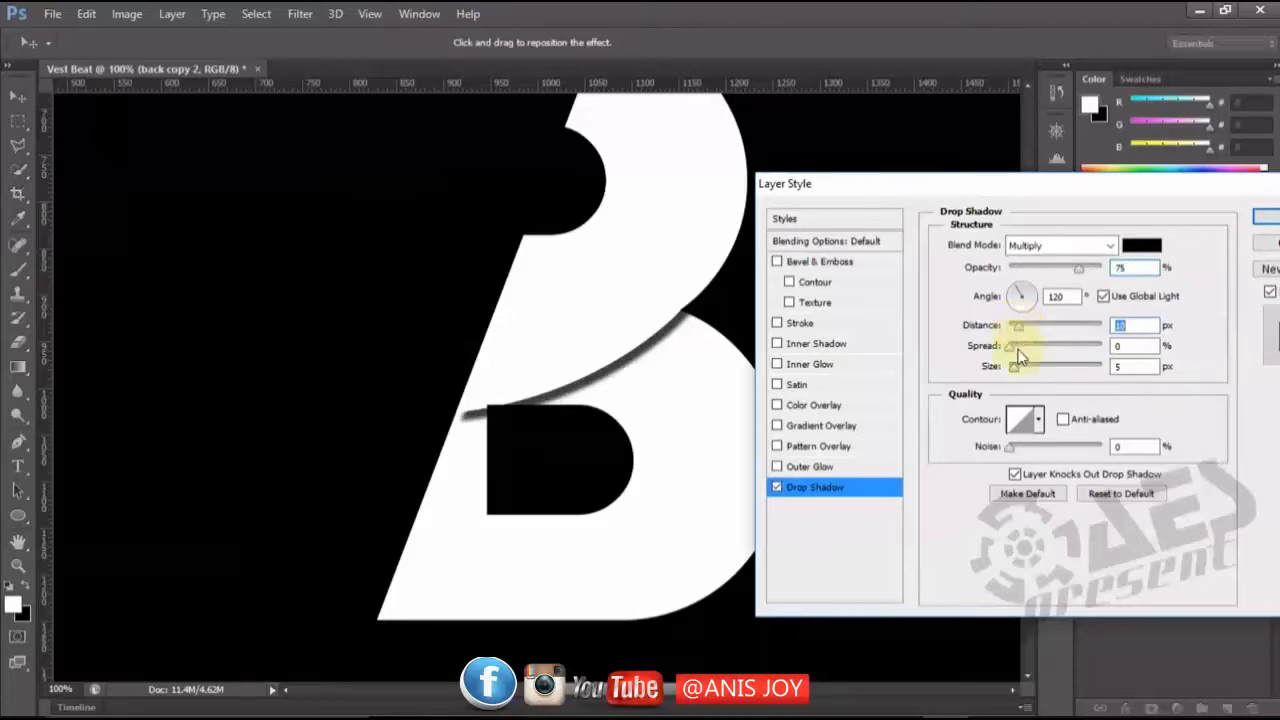
pyautogui.moveTo(1010, 343); pyautogui.dragTo(1022, 373)
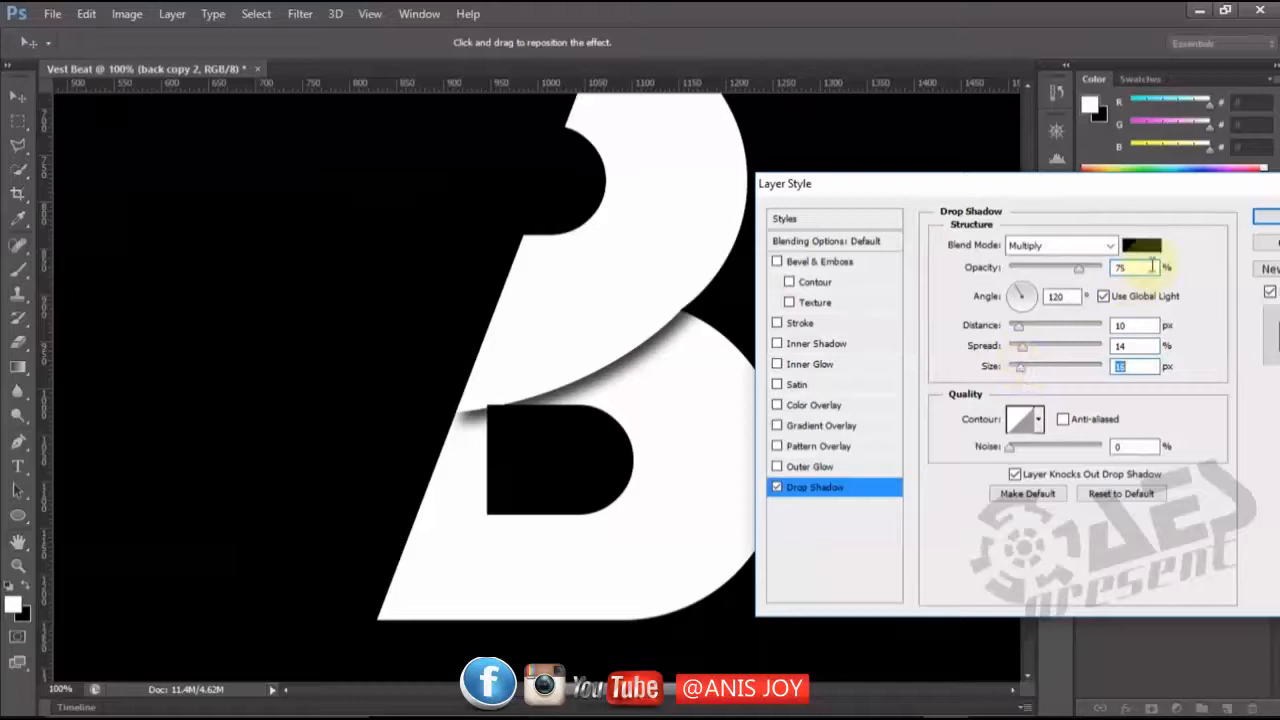
pyautogui.click(1266, 217)
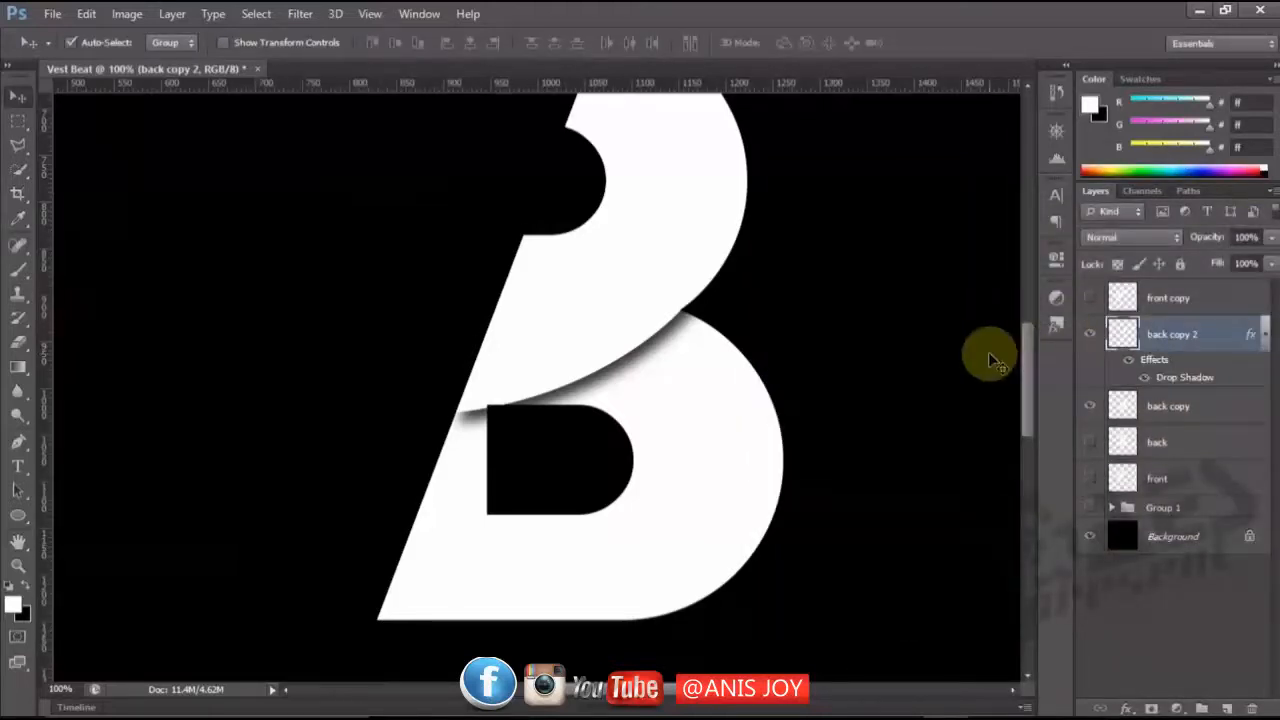
# Rasterize the layer style of "back copy 2" and check the shadow by toggling the layer's visibility.
pyautogui.click(1266, 345)
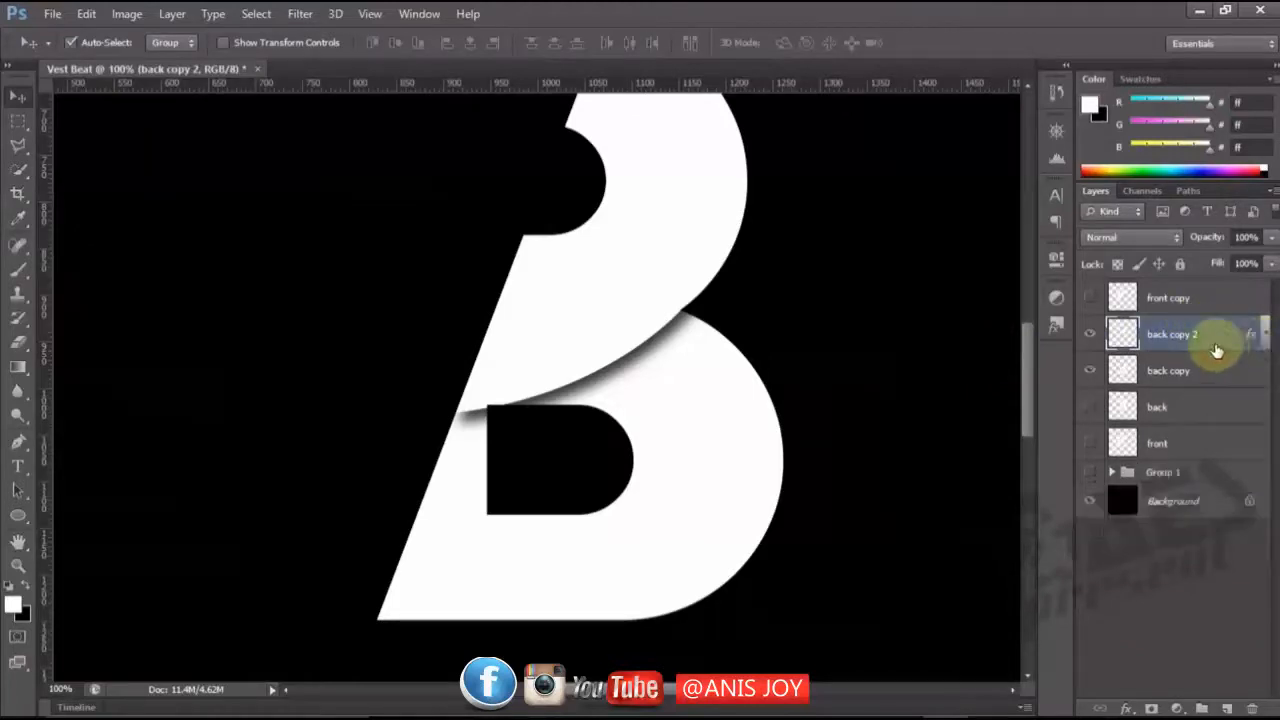
pyautogui.rightClick(1187, 335)
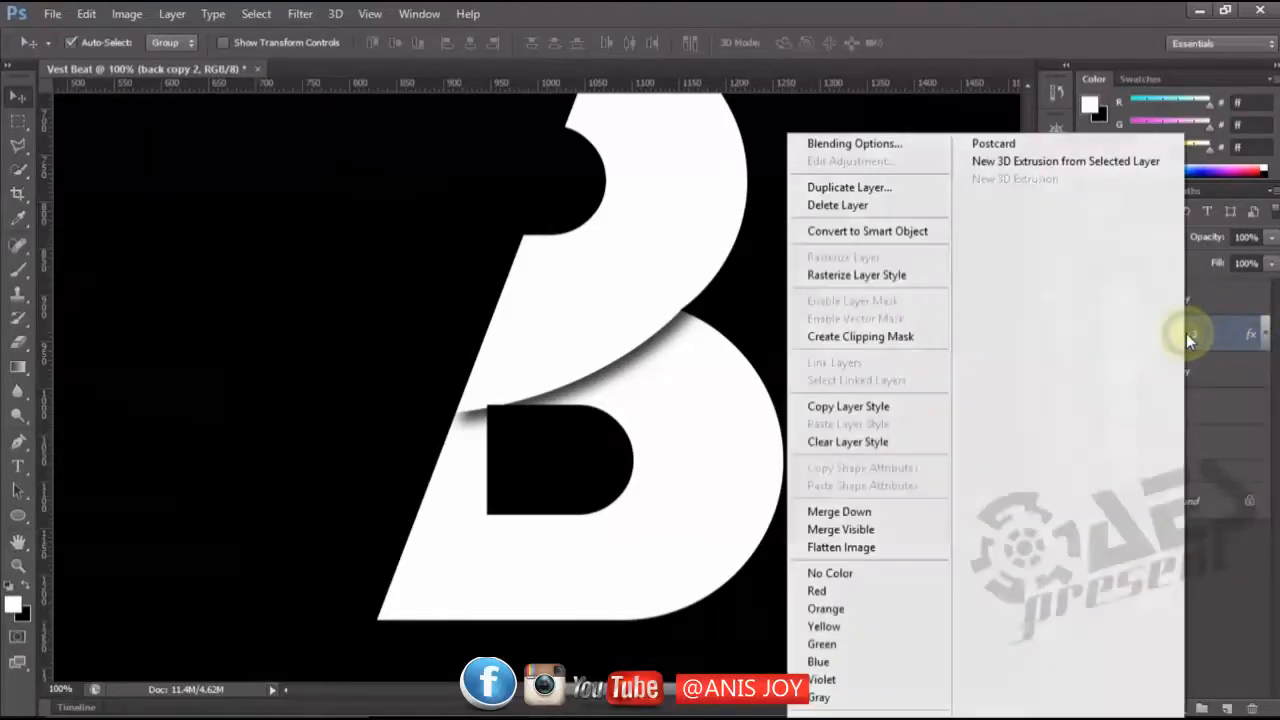
pyautogui.click(874, 283)
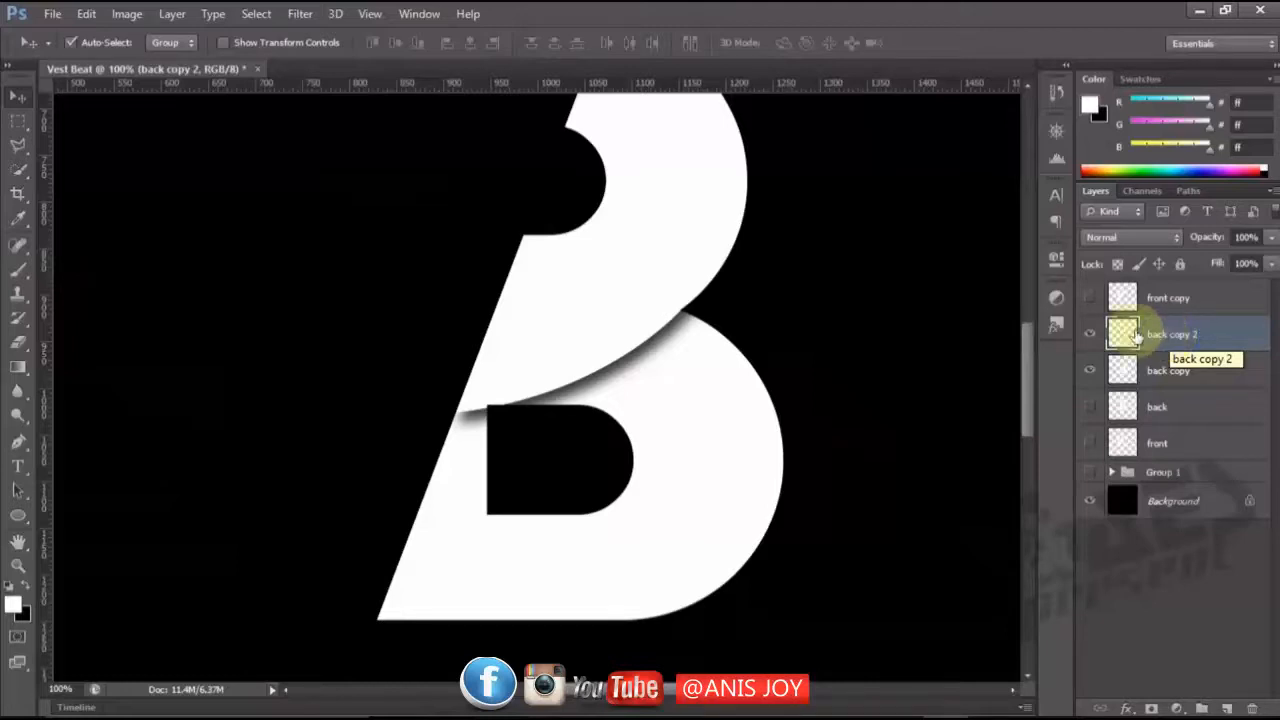
pyautogui.click(1091, 335)
pyautogui.click(1091, 335)
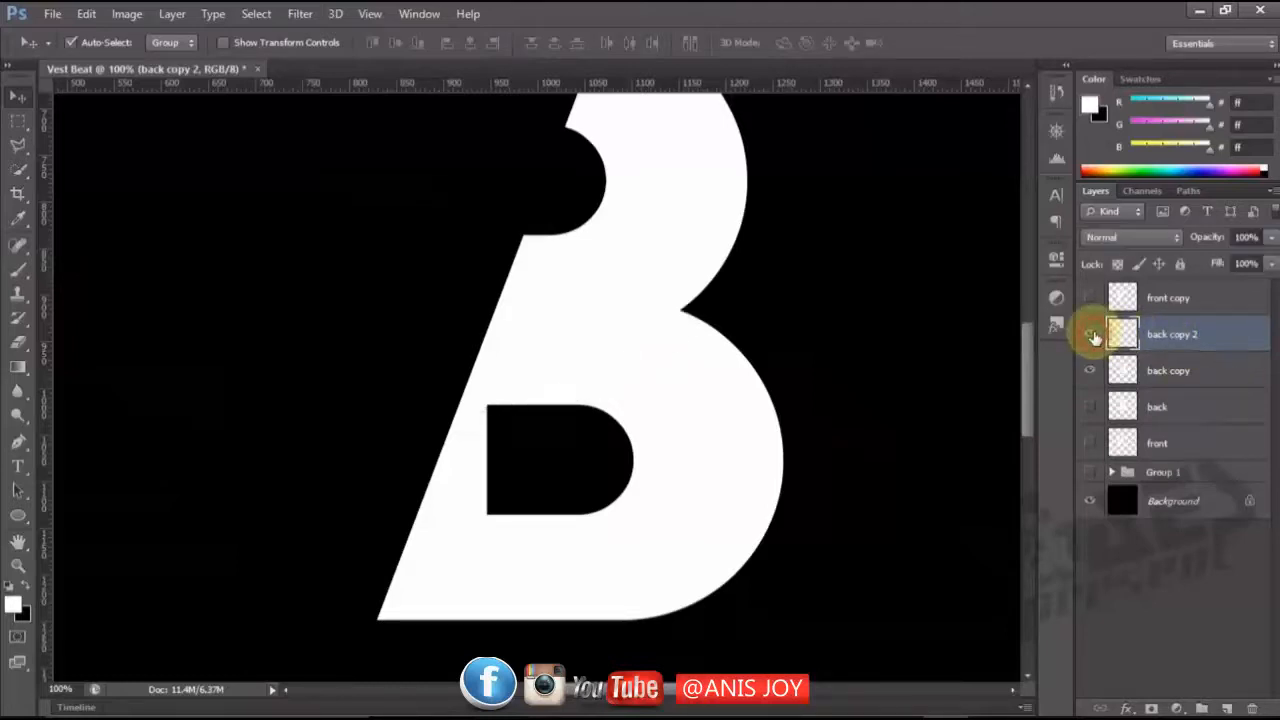
# Marquee the area from the top of the B's lower counter downwards and delete the shadow there from "back copy 2".
pyautogui.click(1195, 334)
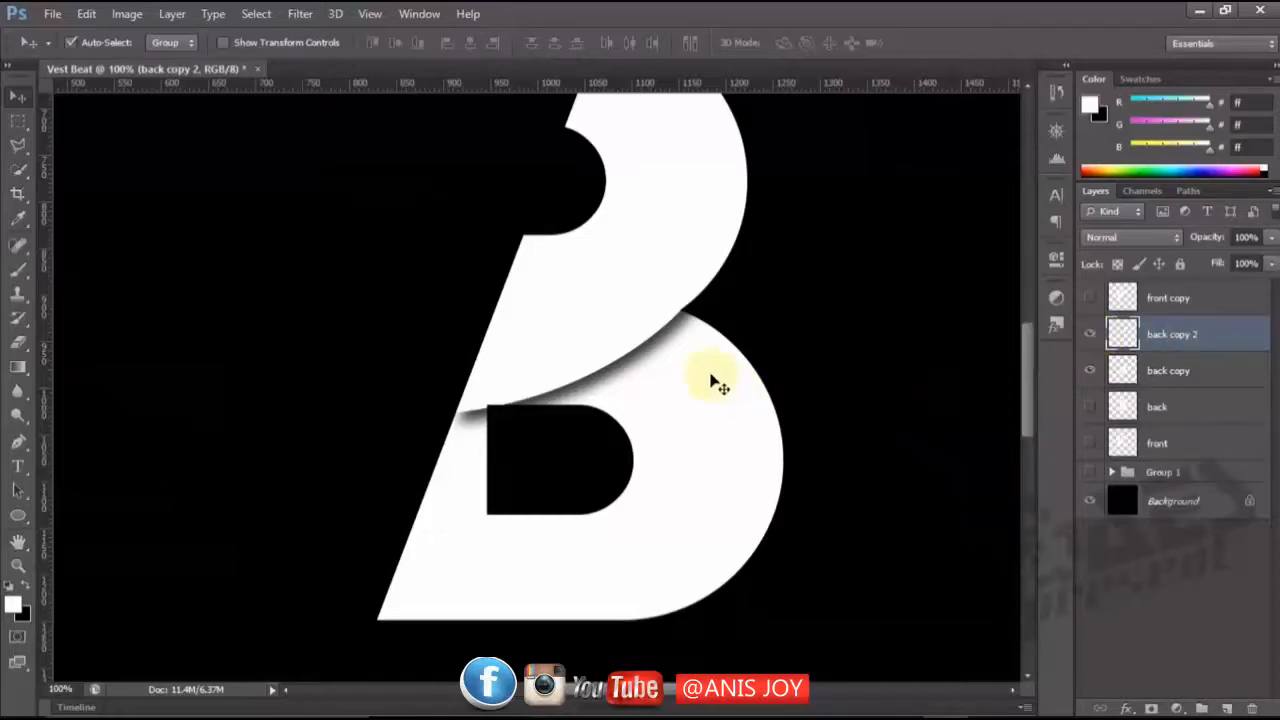
pyautogui.click(17, 120)
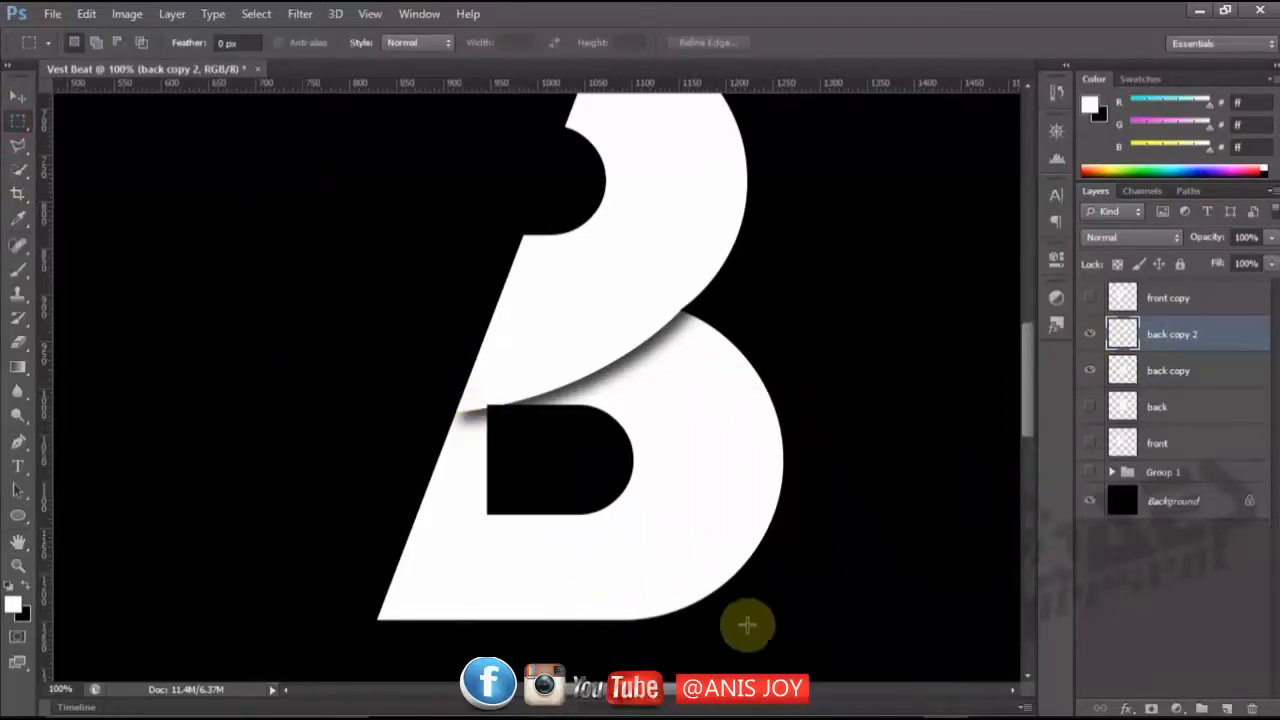
pyautogui.moveTo(742, 644); pyautogui.dragTo(299, 404)
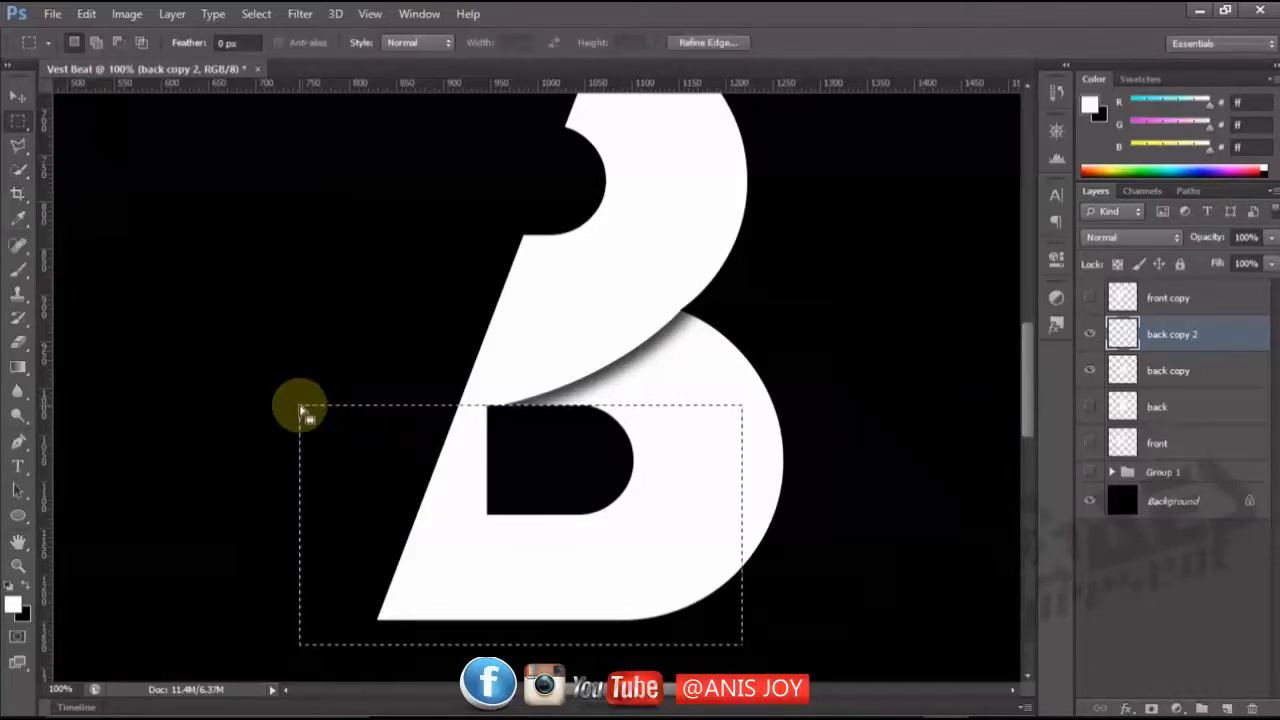
# Clear the selection and show the "front copy" layer containing the V.
pyautogui.hotkey('ctrl', 'd')
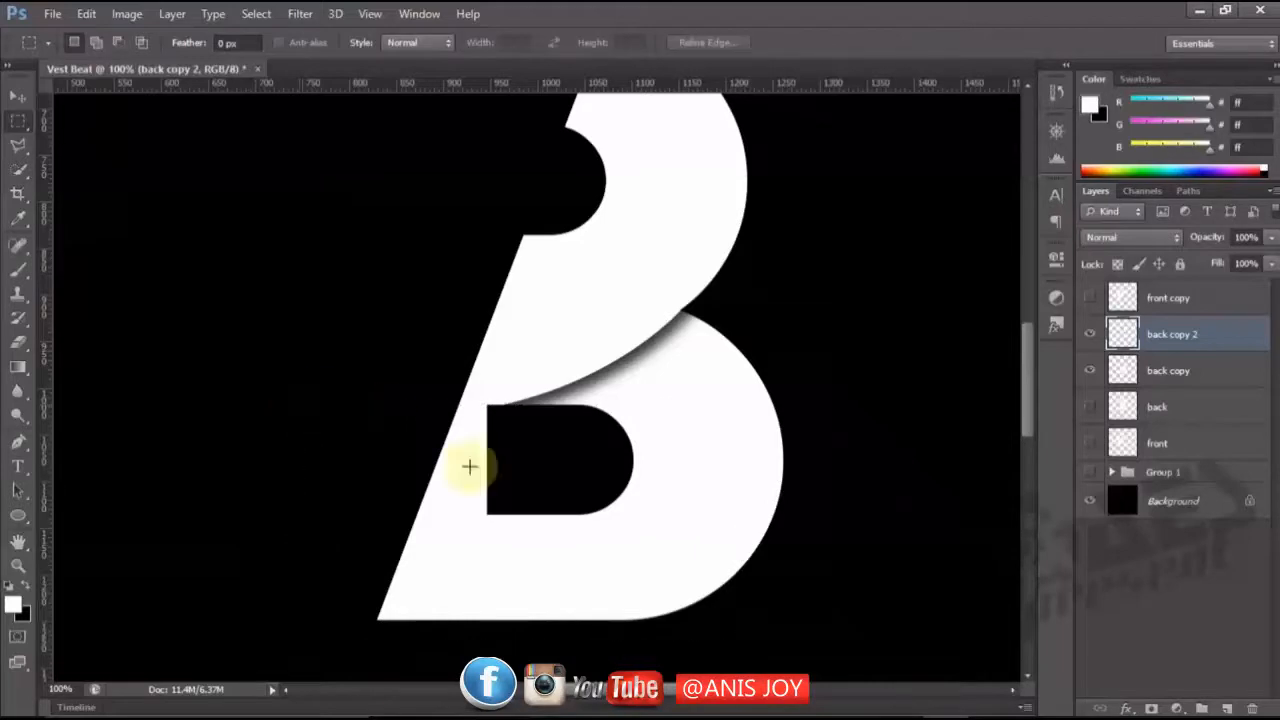
pyautogui.hotkey('ctrl', '-')
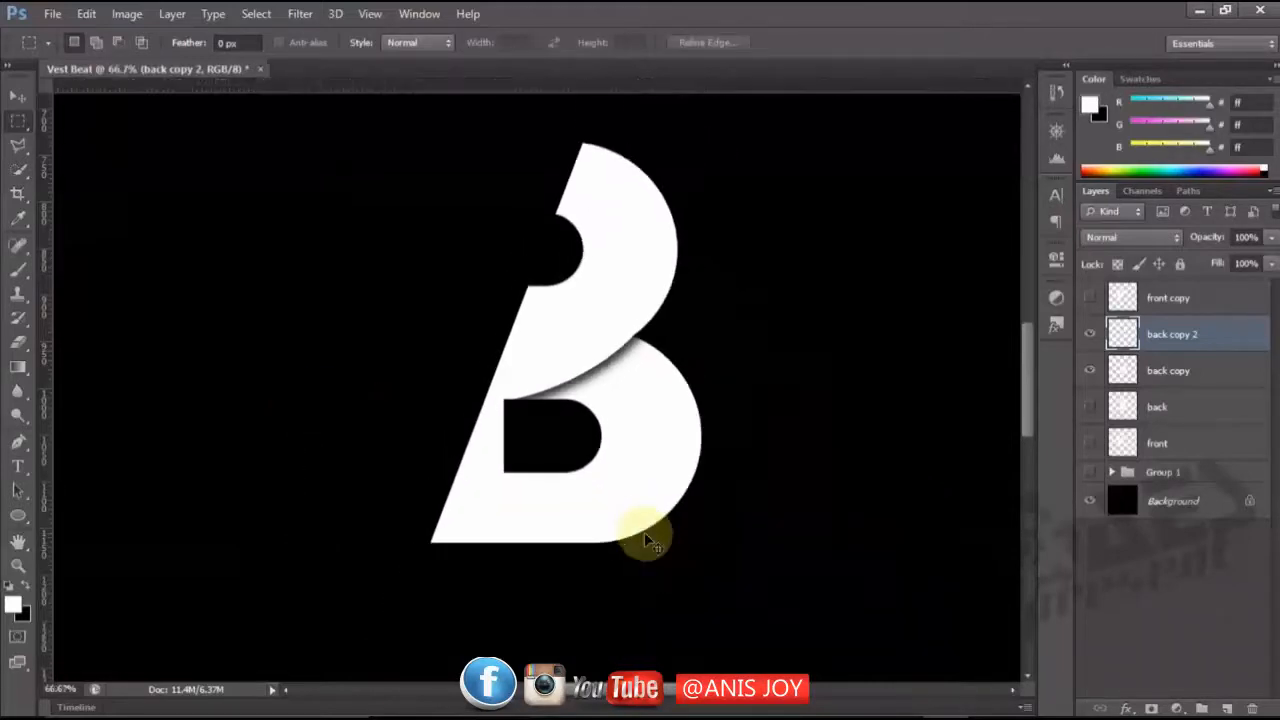
pyautogui.click(1090, 298)
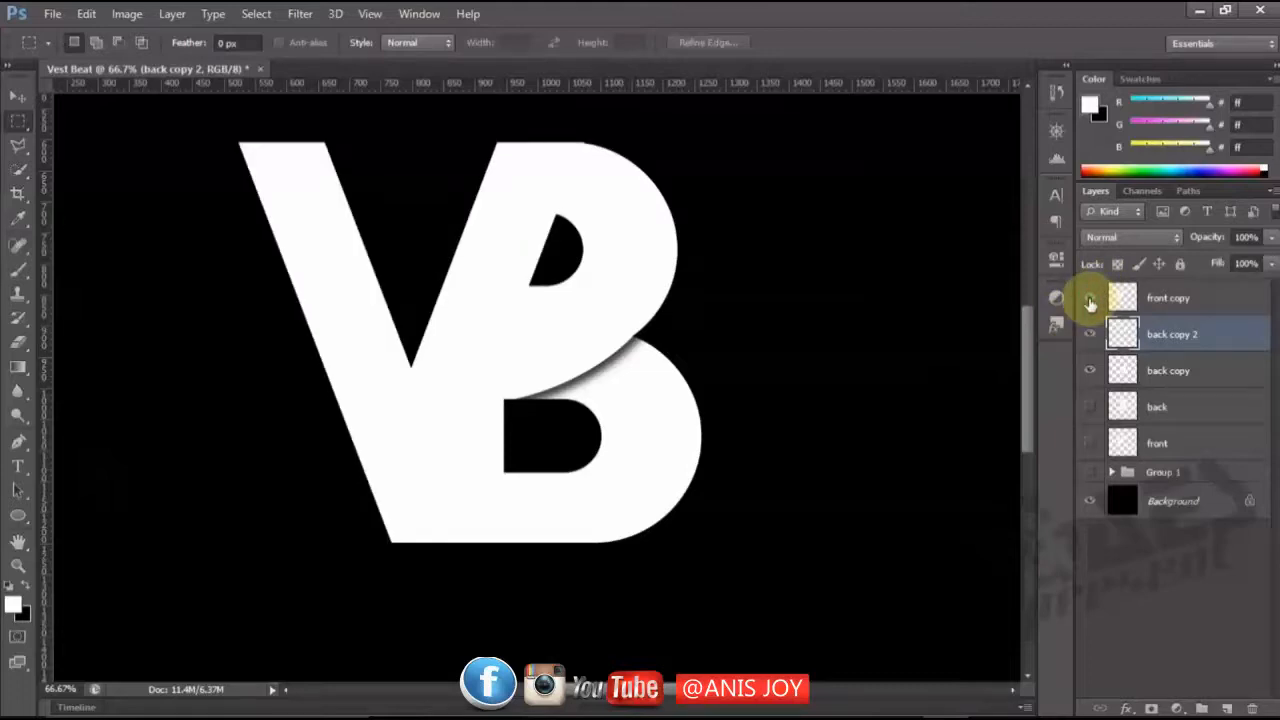
# Duplicate "front copy", hide the original, move it below "back copy" and select "front copy 2".
pyautogui.click(1196, 297)
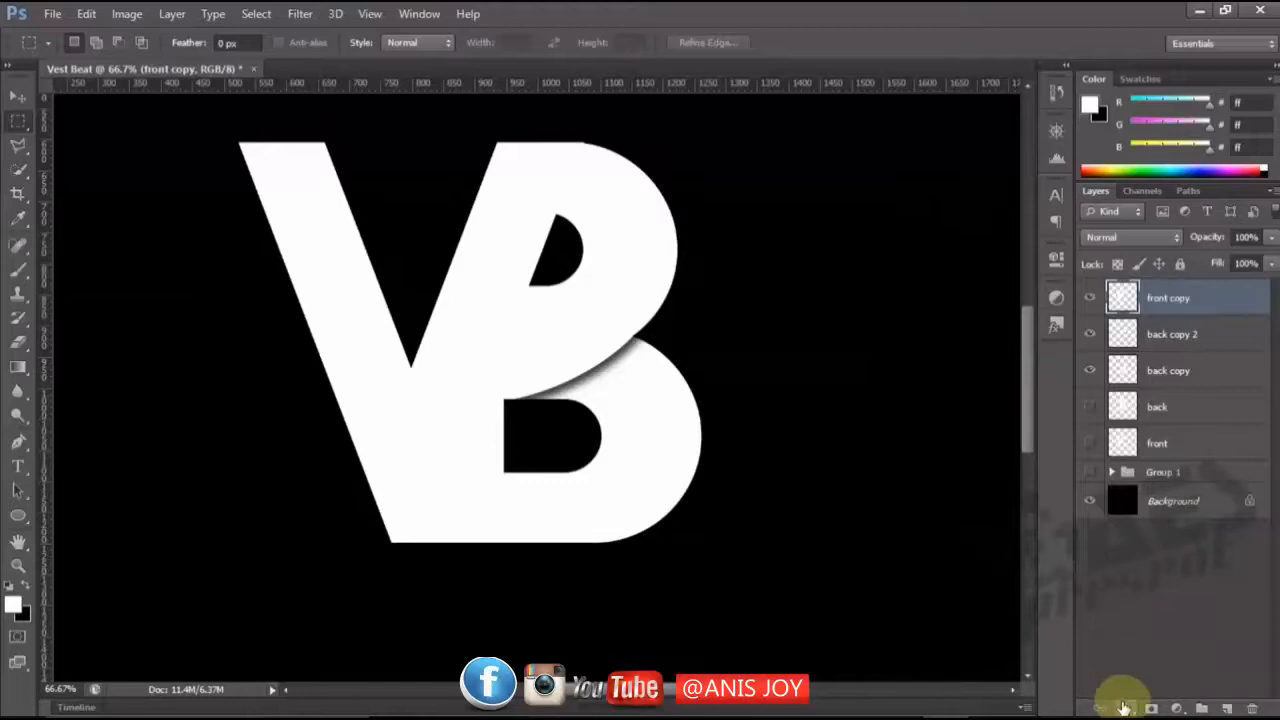
pyautogui.hotkey('ctrl', 'j')
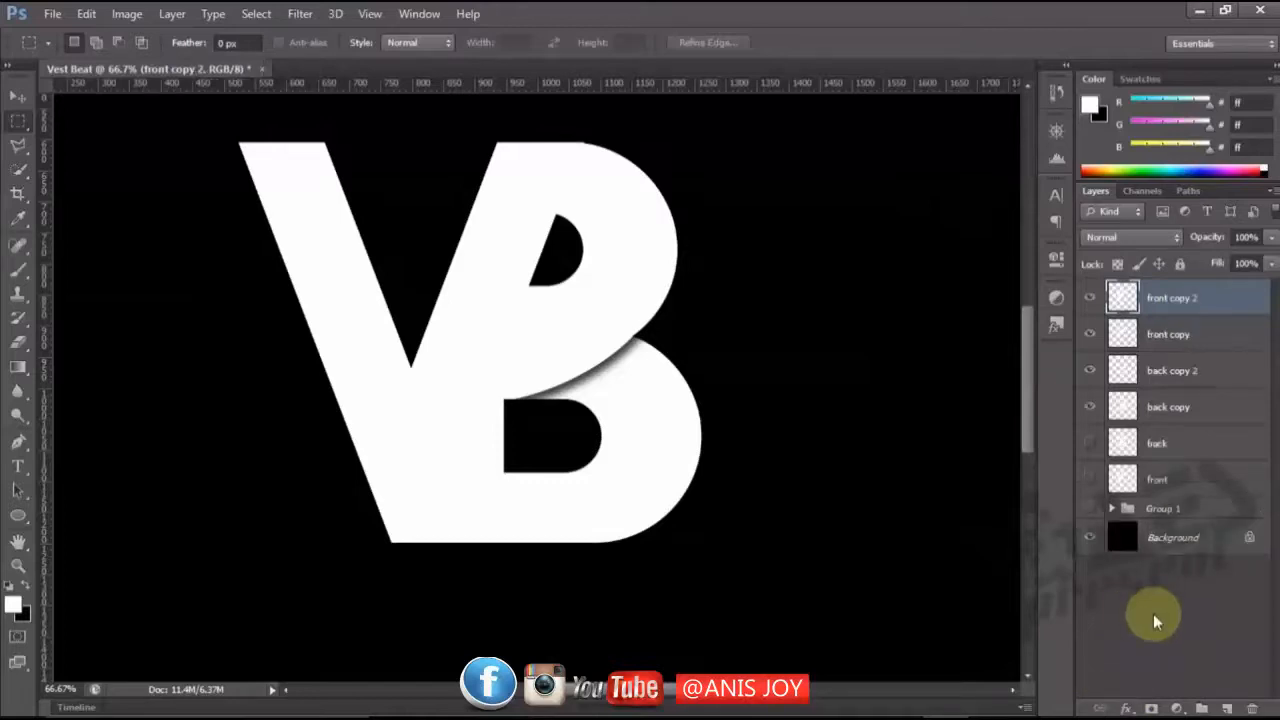
pyautogui.click(1091, 335)
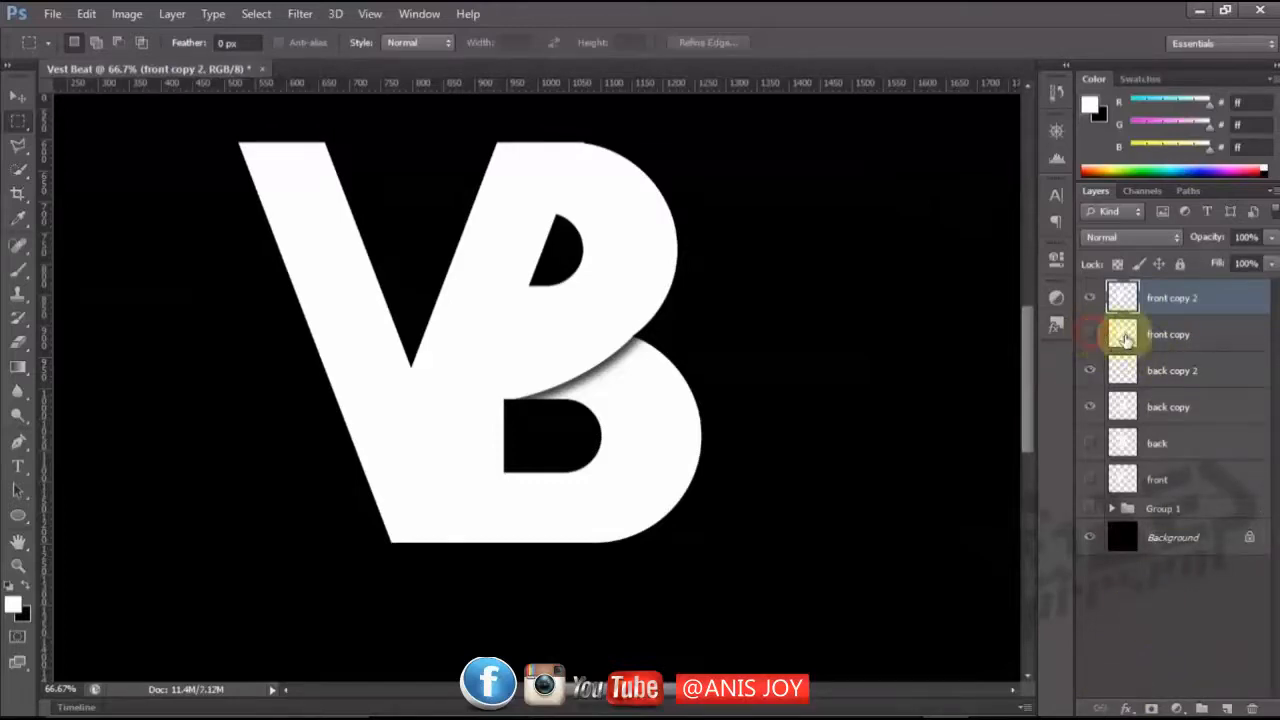
pyautogui.moveTo(1155, 336); pyautogui.dragTo(1163, 429)
pyautogui.click(1162, 298)
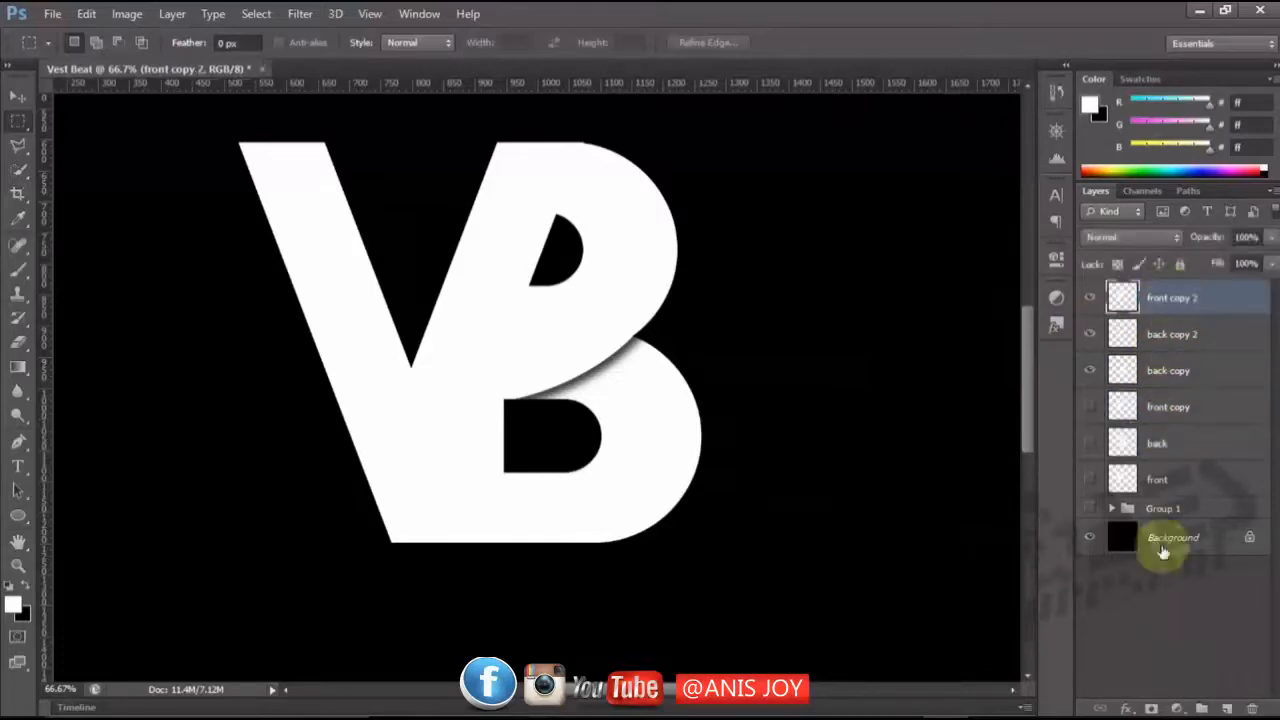
# Add a Drop Shadow to "front copy 2" with angle -175°, distance 6 px and size 18 px.
pyautogui.click(1125, 708)
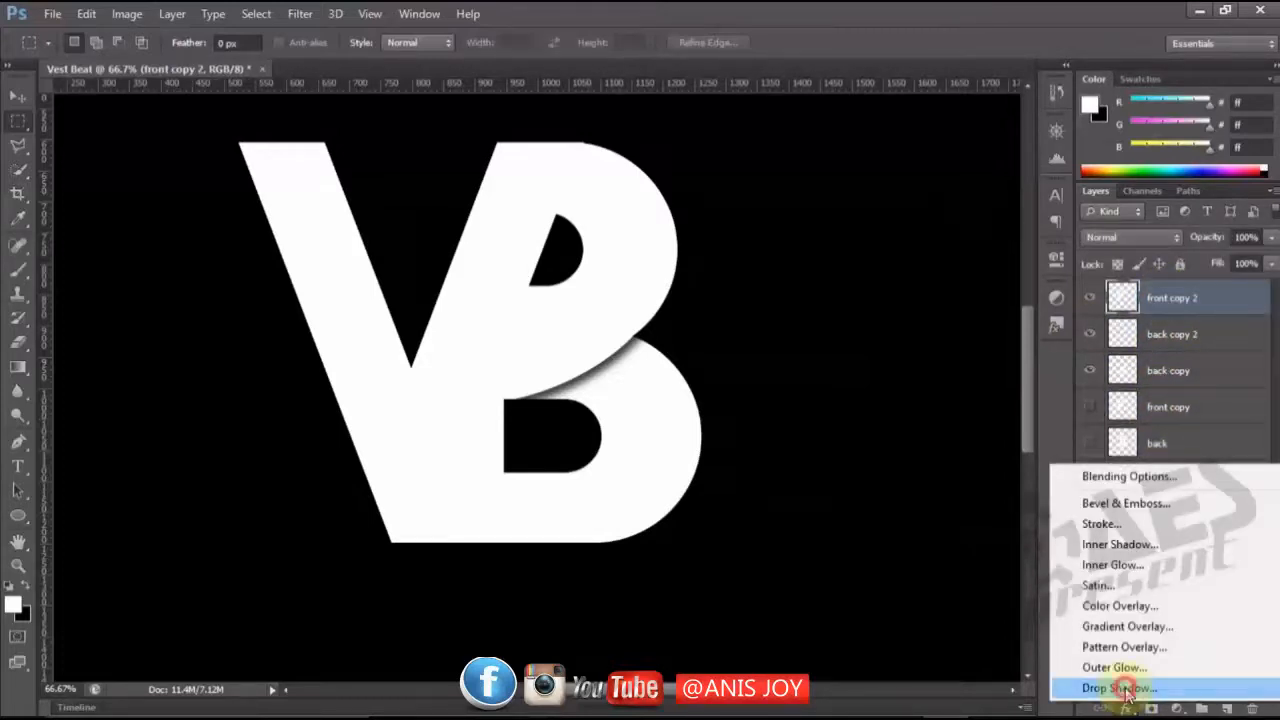
pyautogui.click(1122, 690)
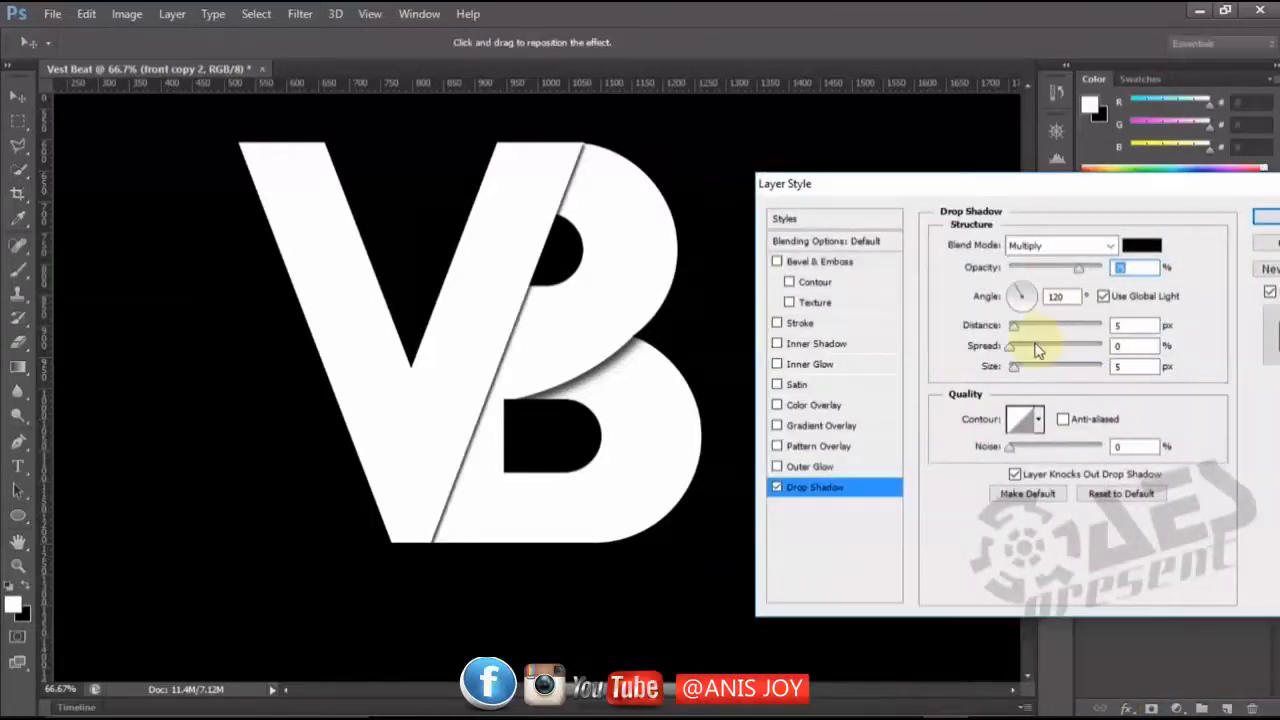
pyautogui.moveTo(1014, 336); pyautogui.dragTo(1014, 328)
pyautogui.click(1015, 296)
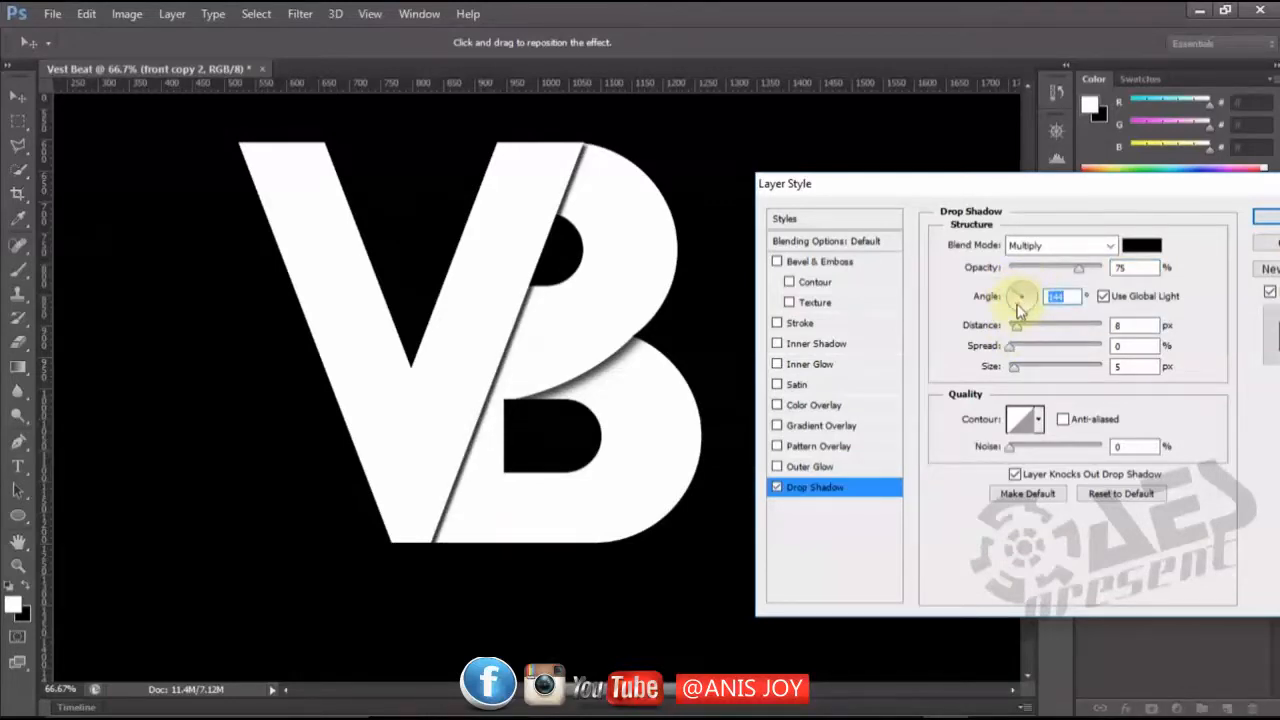
pyautogui.click(1015, 304)
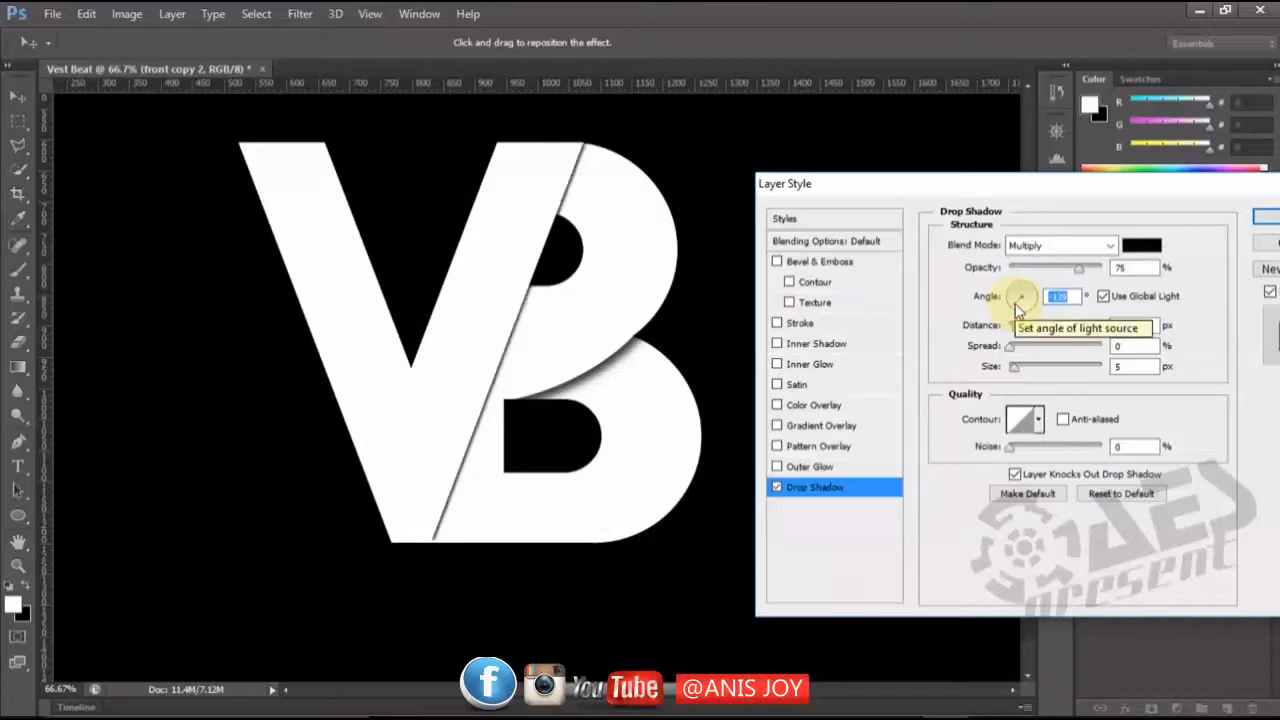
pyautogui.click(1015, 305)
pyautogui.moveTo(1015, 306); pyautogui.dragTo(1014, 301)
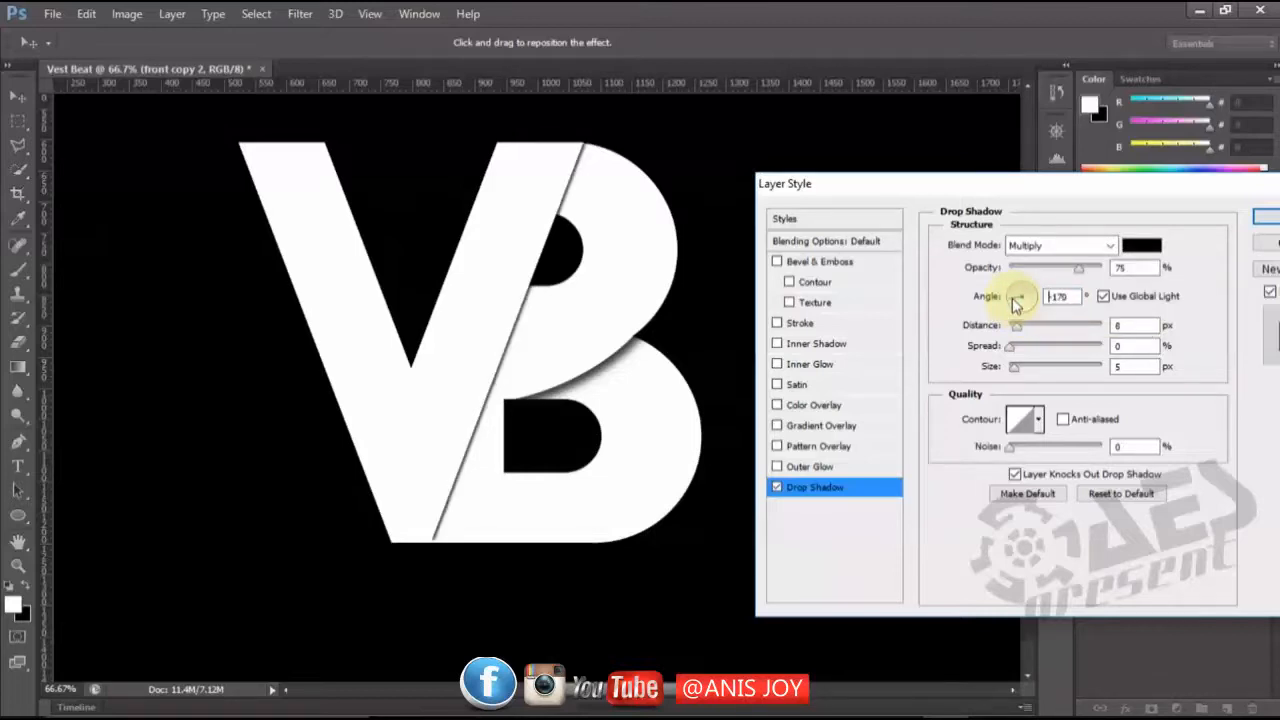
pyautogui.click(1014, 303)
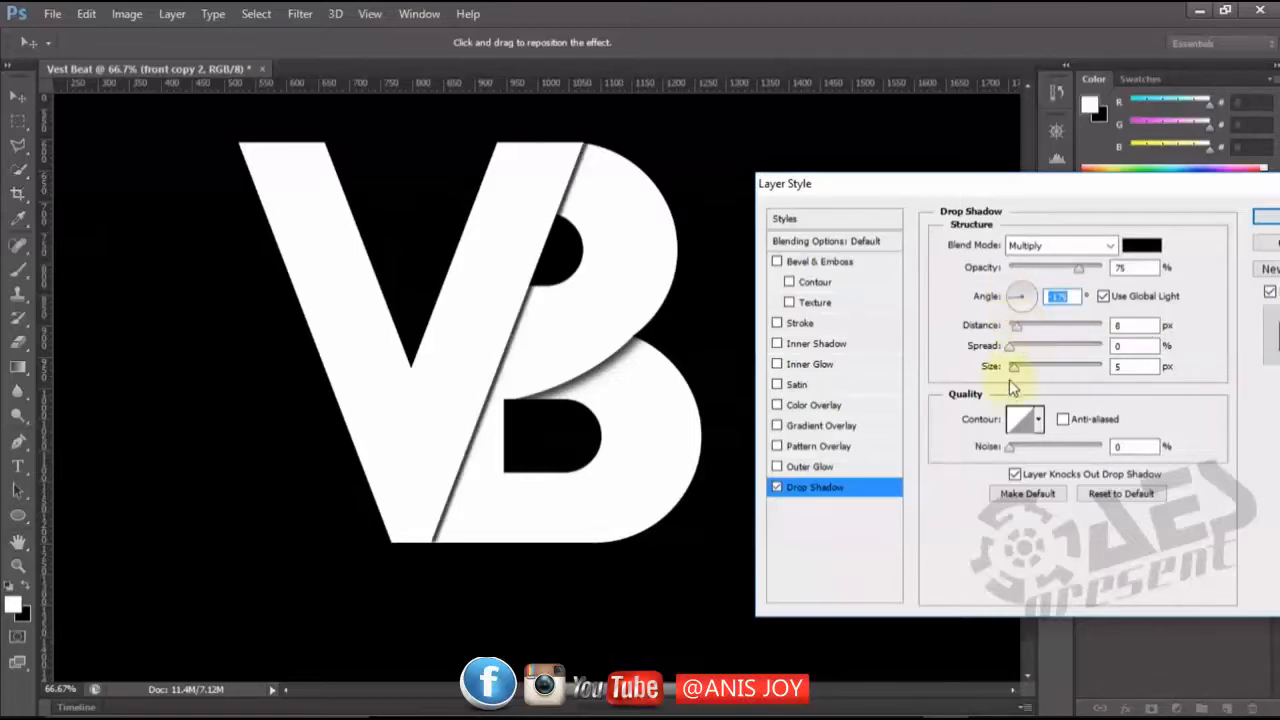
pyautogui.moveTo(1012, 369); pyautogui.dragTo(1021, 373)
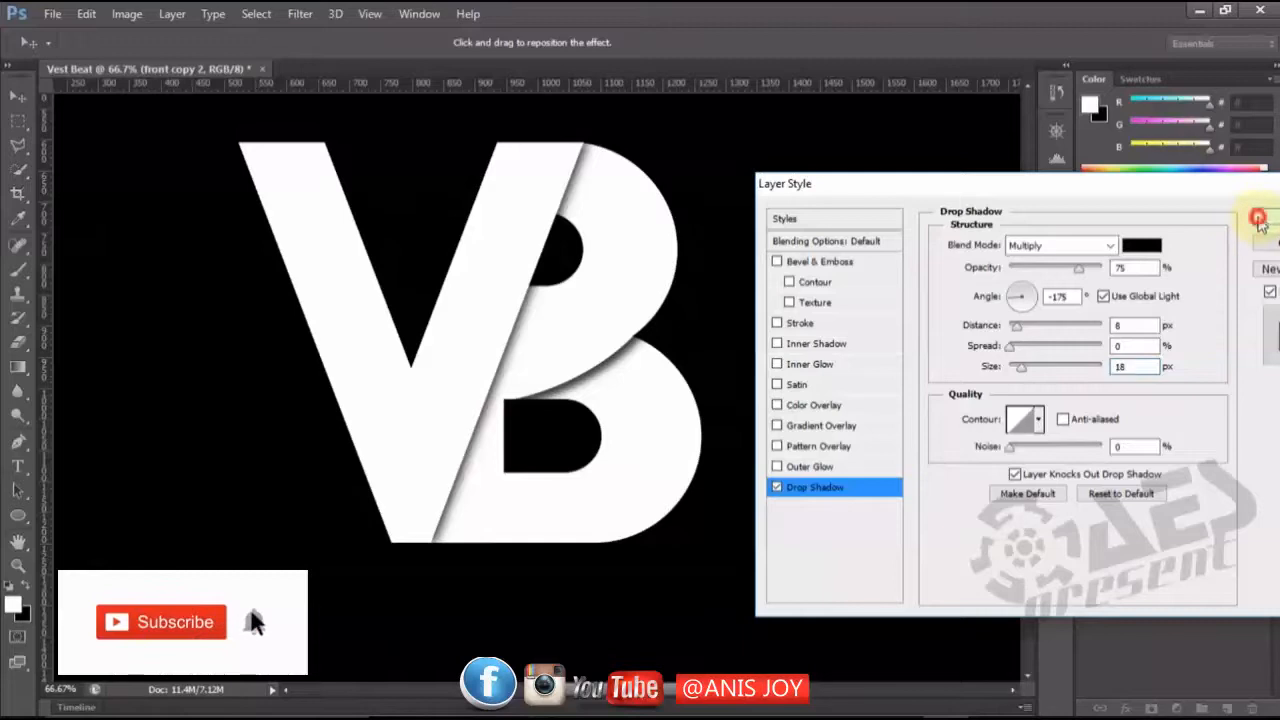
pyautogui.click(1262, 218)
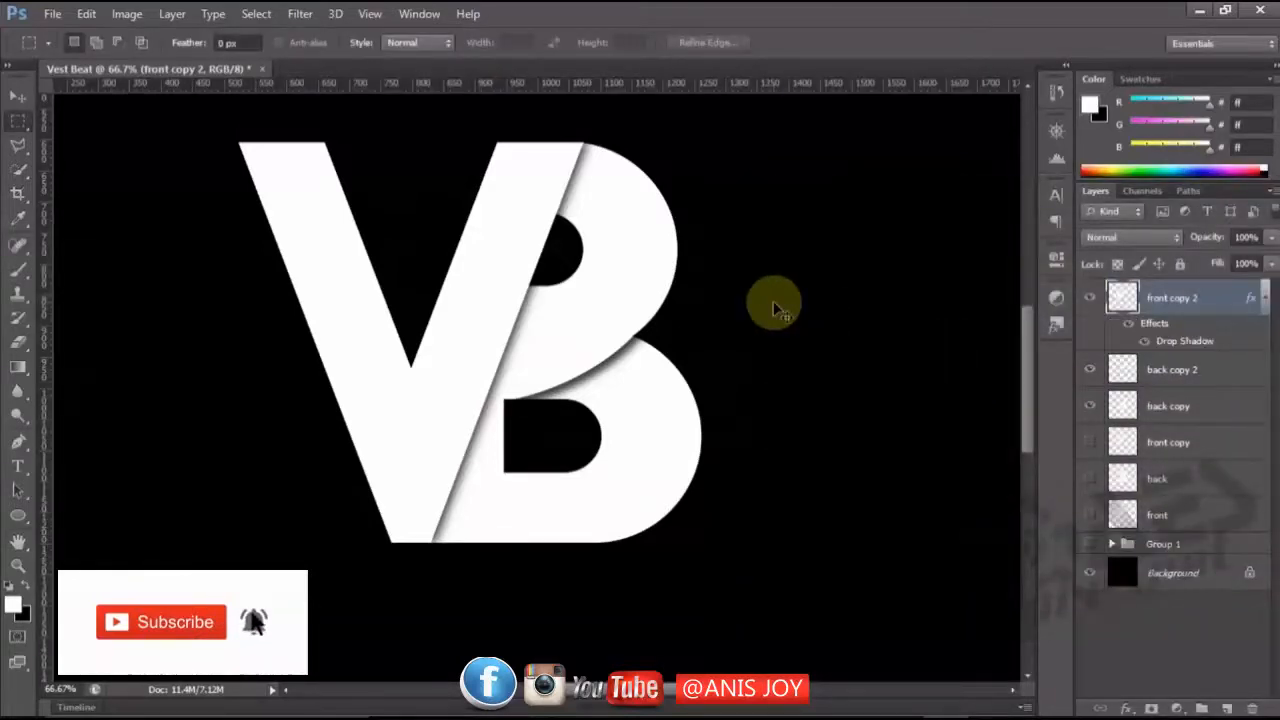
# Examine the whole VB logo and its shadows on the black canvas at several zoom levels.
pyautogui.hotkey('ctrl', '-')
pyautogui.hotkey('ctrl', '-')
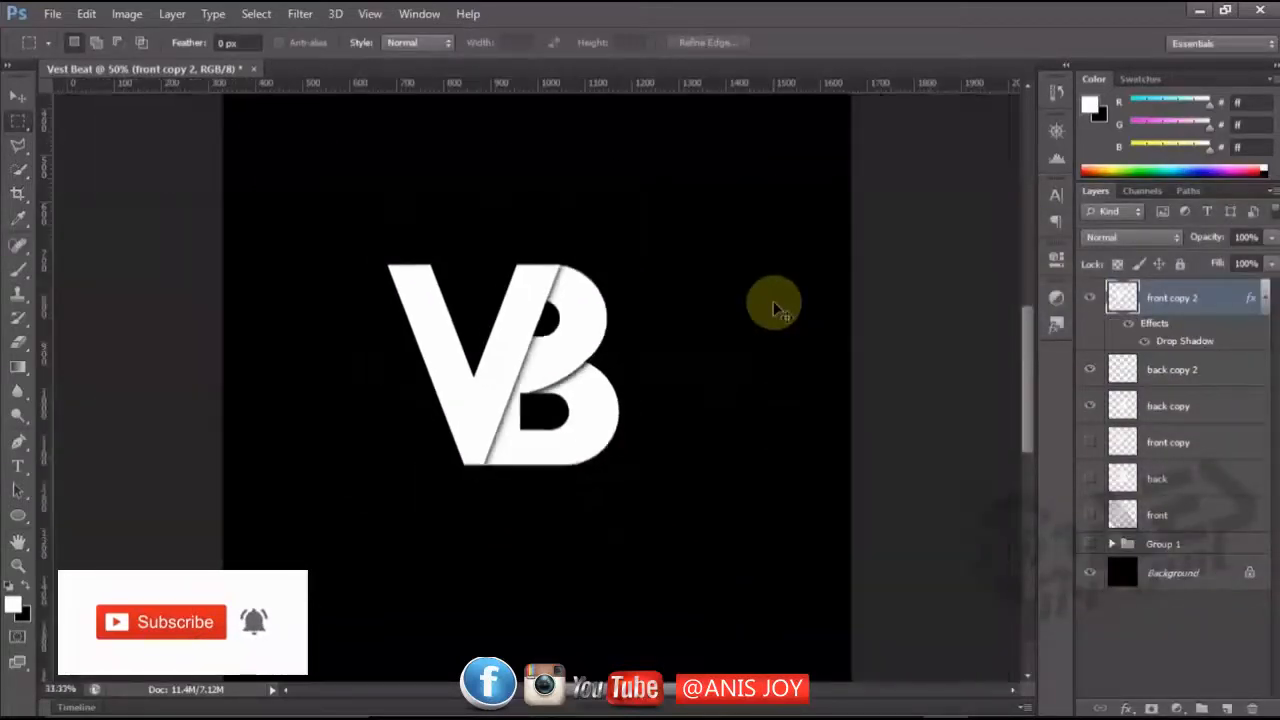
pyautogui.hotkey('ctrl', '-')
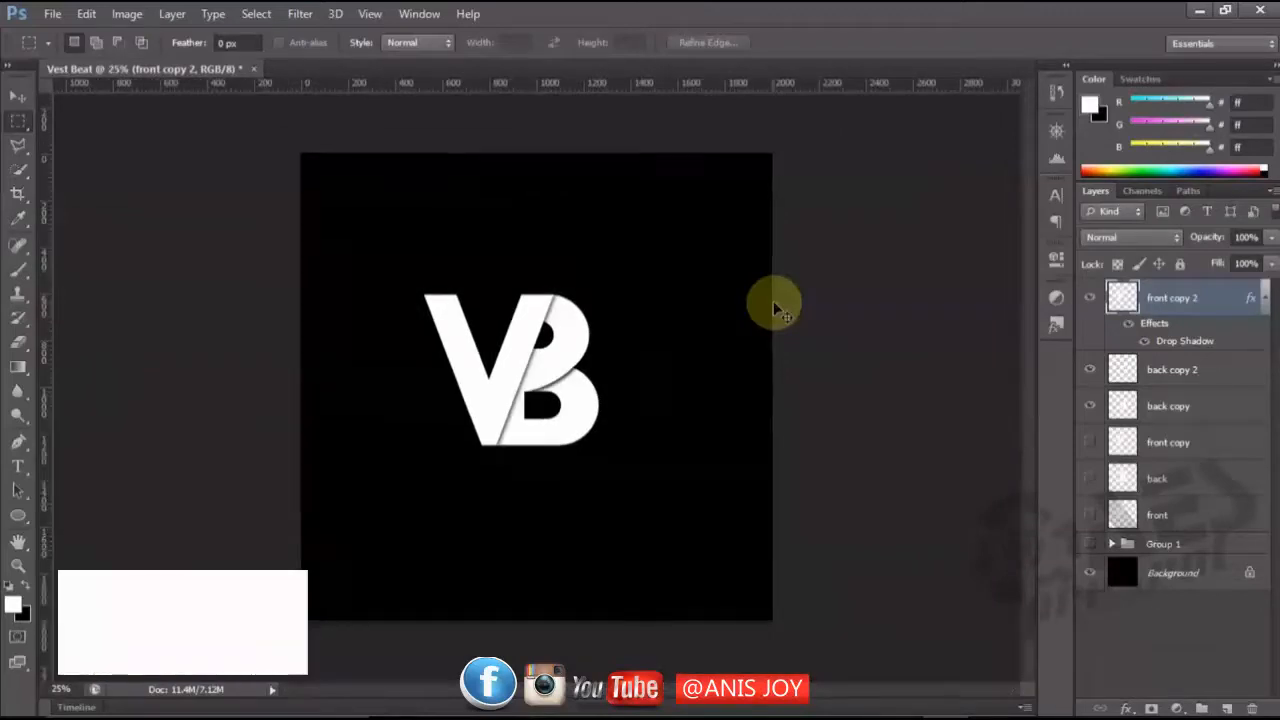
pyautogui.hotkey('ctrl', '+')
pyautogui.hotkey('ctrl', '-')
pyautogui.hotkey('ctrl', '-')
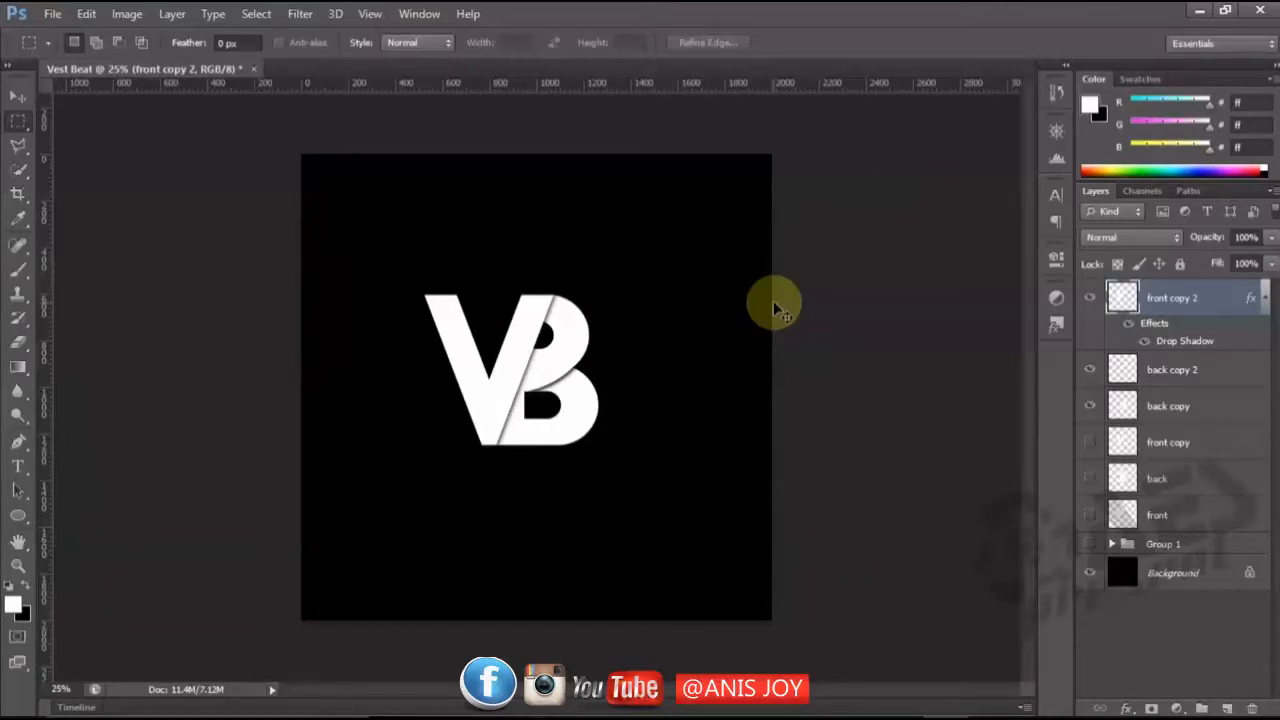
pyautogui.hotkey('ctrl', '-')
pyautogui.hotkey('ctrl', '+')
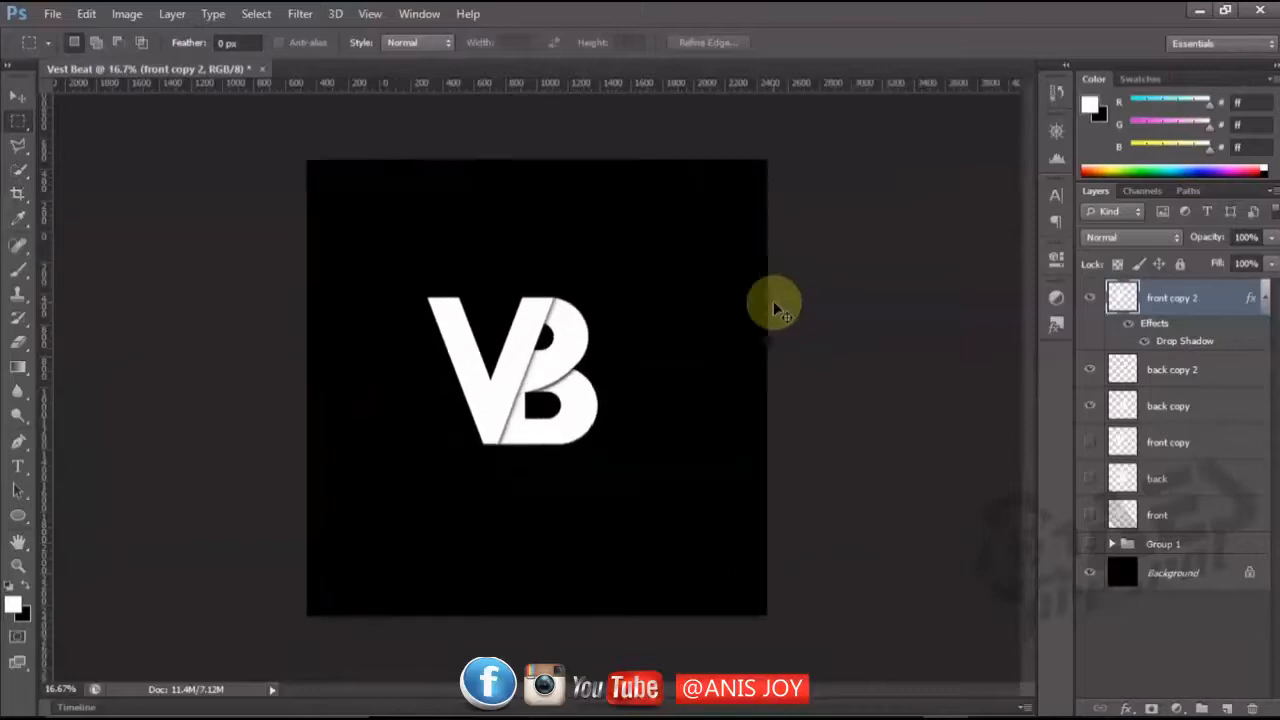
pyautogui.hotkey('ctrl', '+')
pyautogui.hotkey('ctrl', '+')
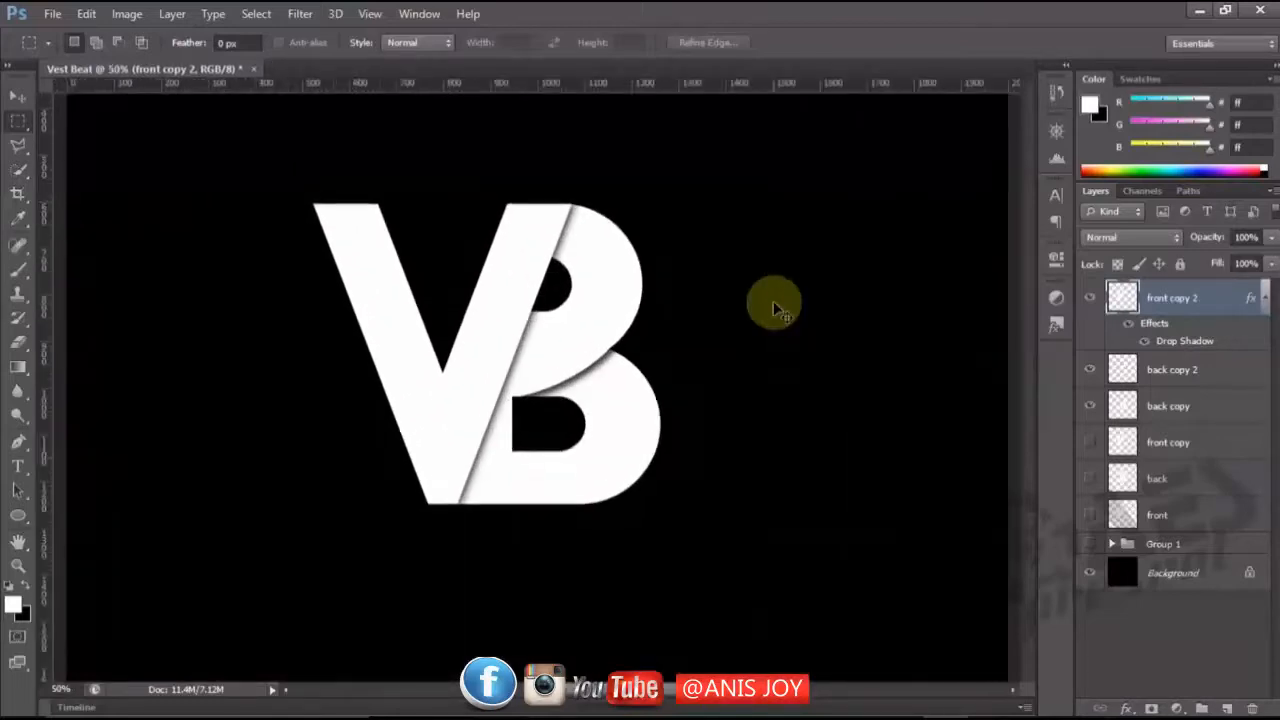
pyautogui.hotkey('ctrl', '-')
pyautogui.hotkey('ctrl', '-')
pyautogui.hotkey('ctrl', '-')
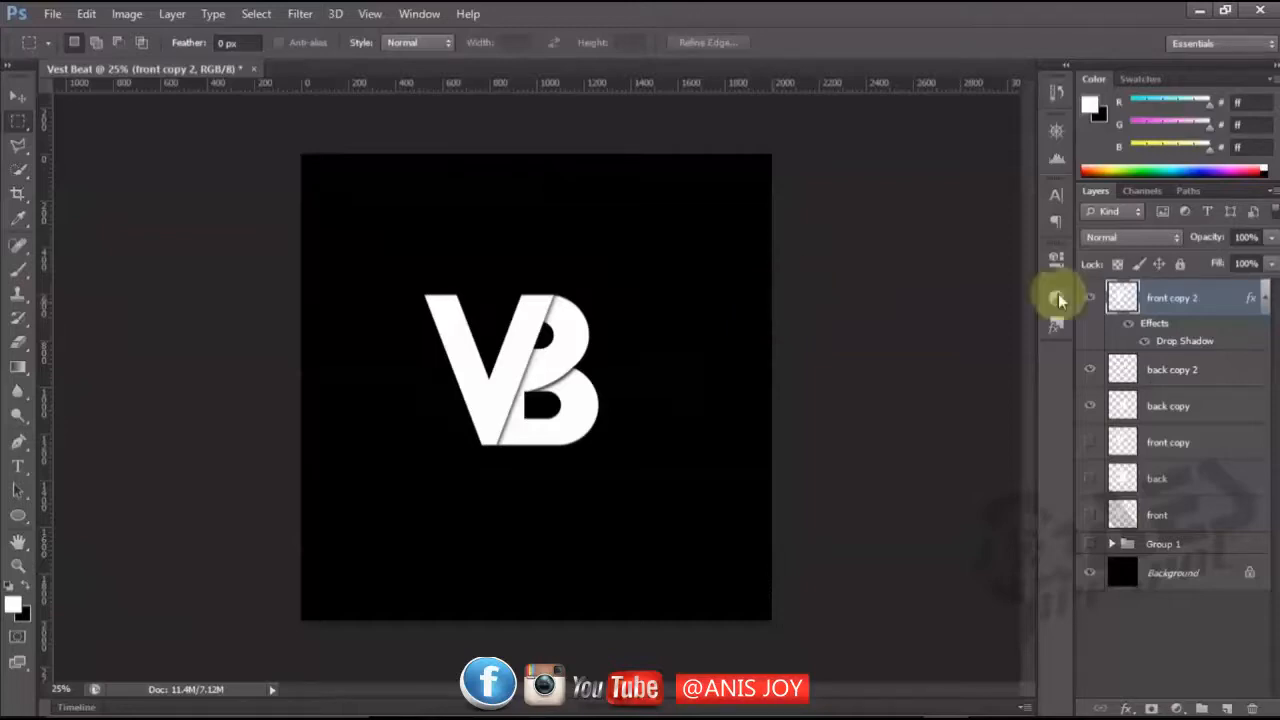
# Group the hidden "front copy", "back" and "front" layers and hide the new group, with the effects list of "front copy 2" collapsed.
pyautogui.click(1265, 298)
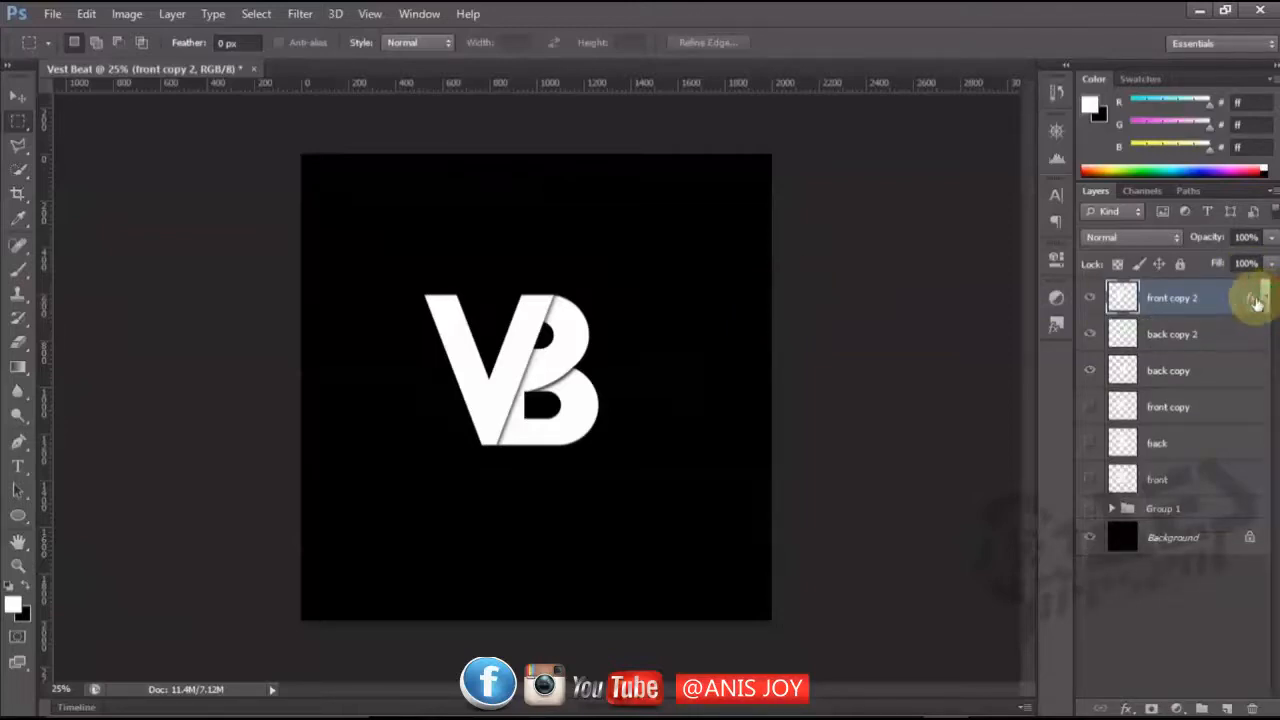
pyautogui.click(1158, 408)
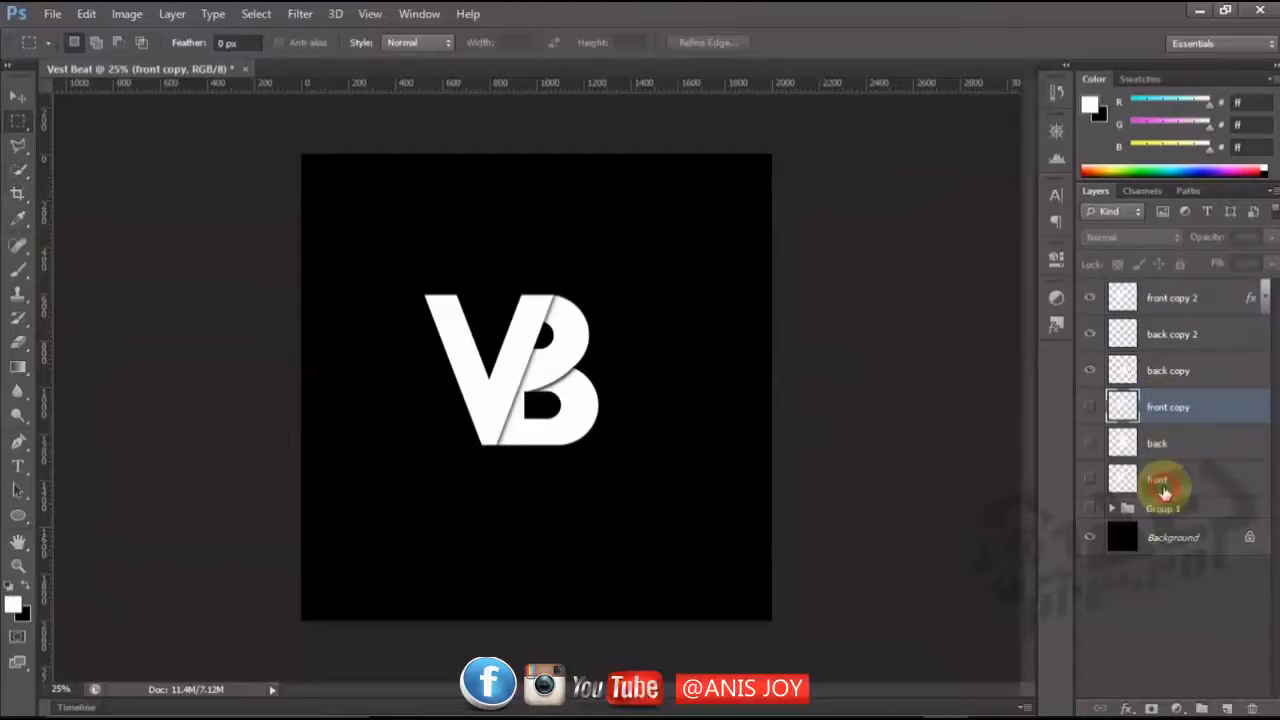
pyautogui.keyDown('shift'); pyautogui.click(1162, 490); pyautogui.keyUp('shift')
pyautogui.hotkey('ctrl', 'g')
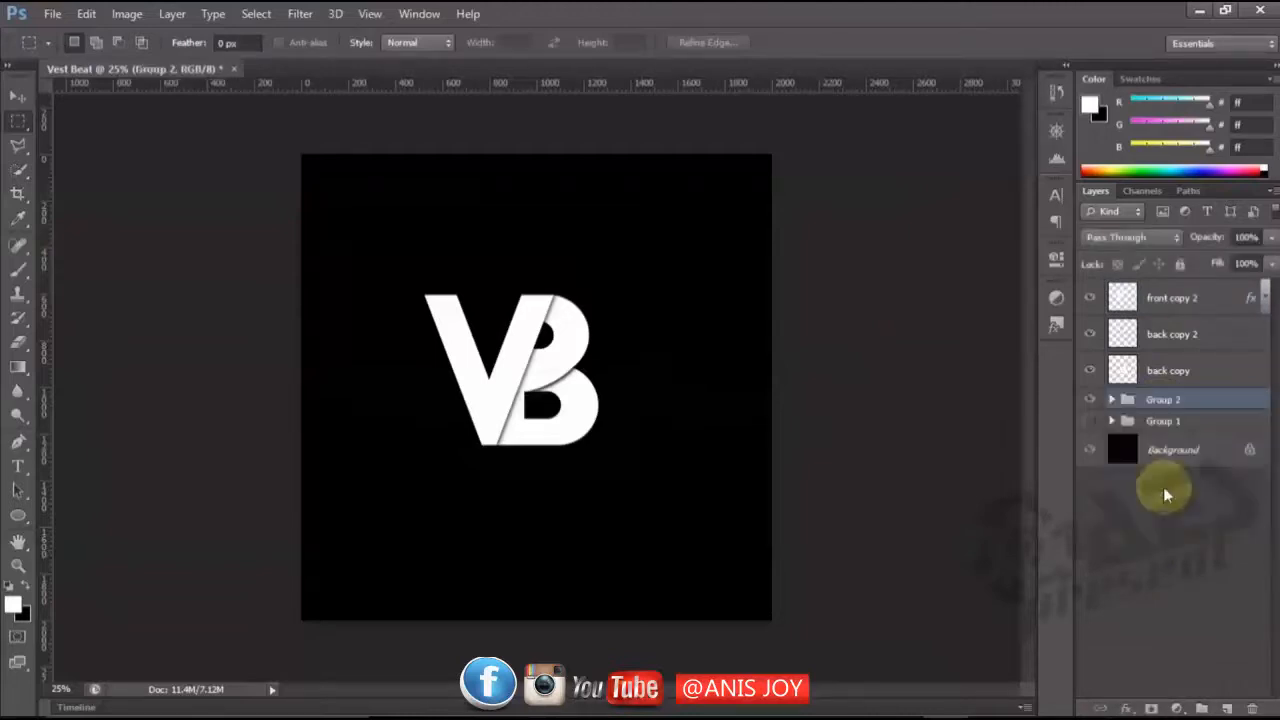
pyautogui.click(1090, 399)
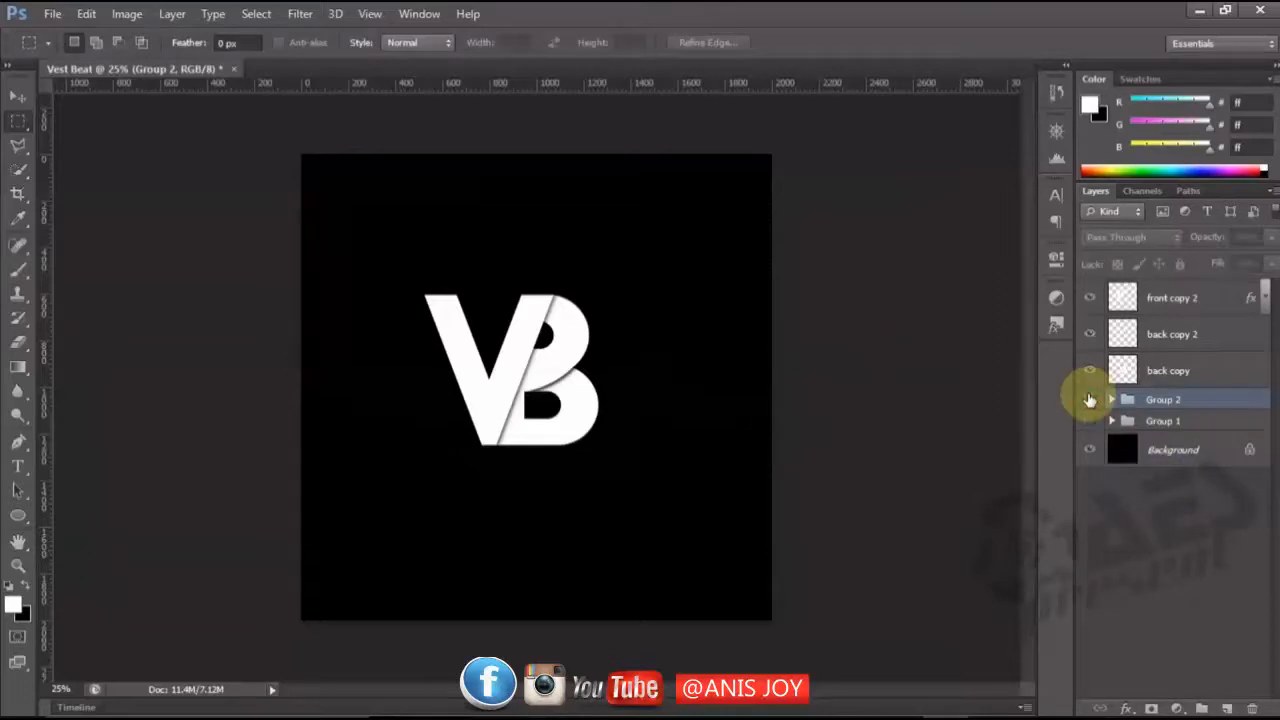
# Select "front copy 2", "back copy 2" and "back copy" together and move the logo to the centre of the canvas.
pyautogui.click(1208, 298)
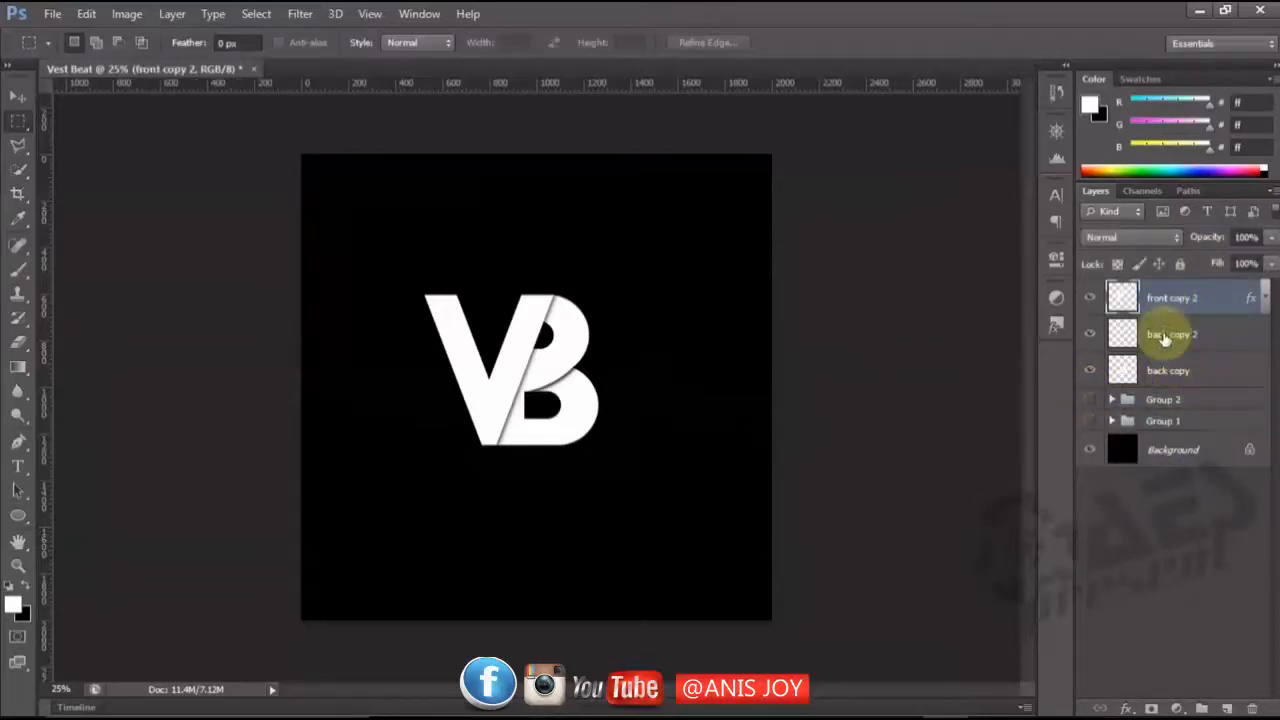
pyautogui.hotkey('ctrl', '+')
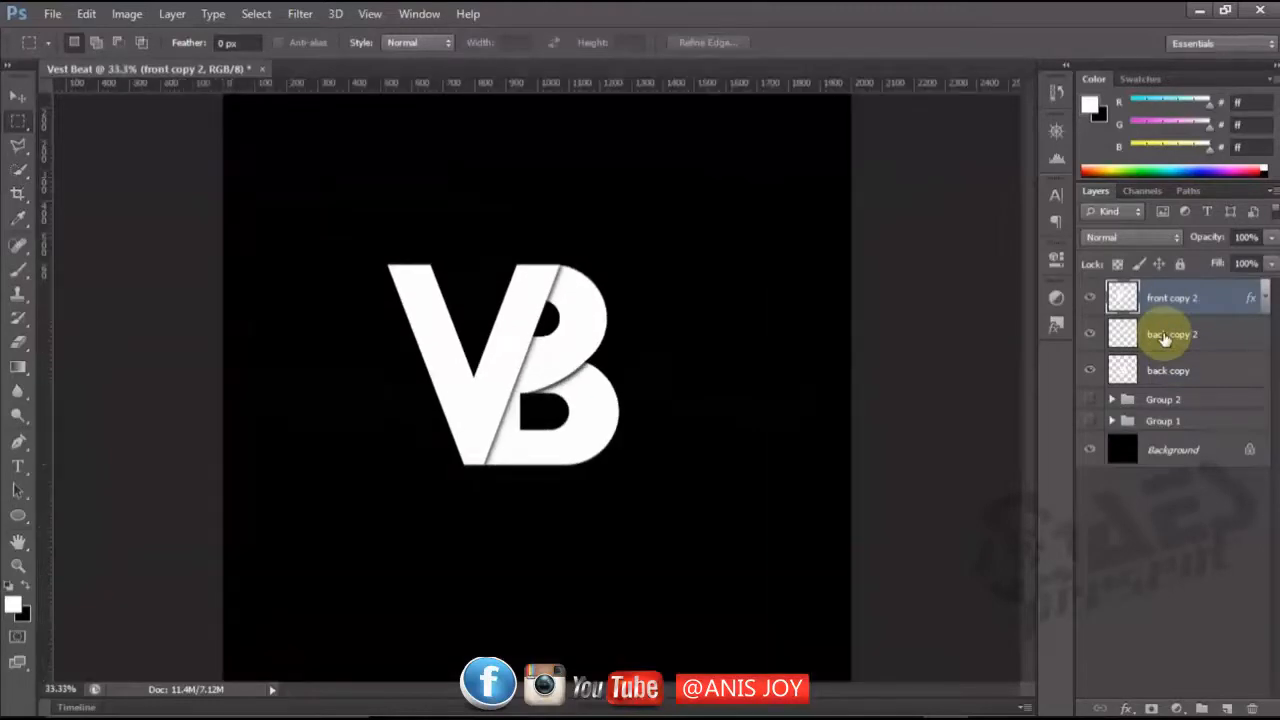
pyautogui.hotkey('ctrl', '-')
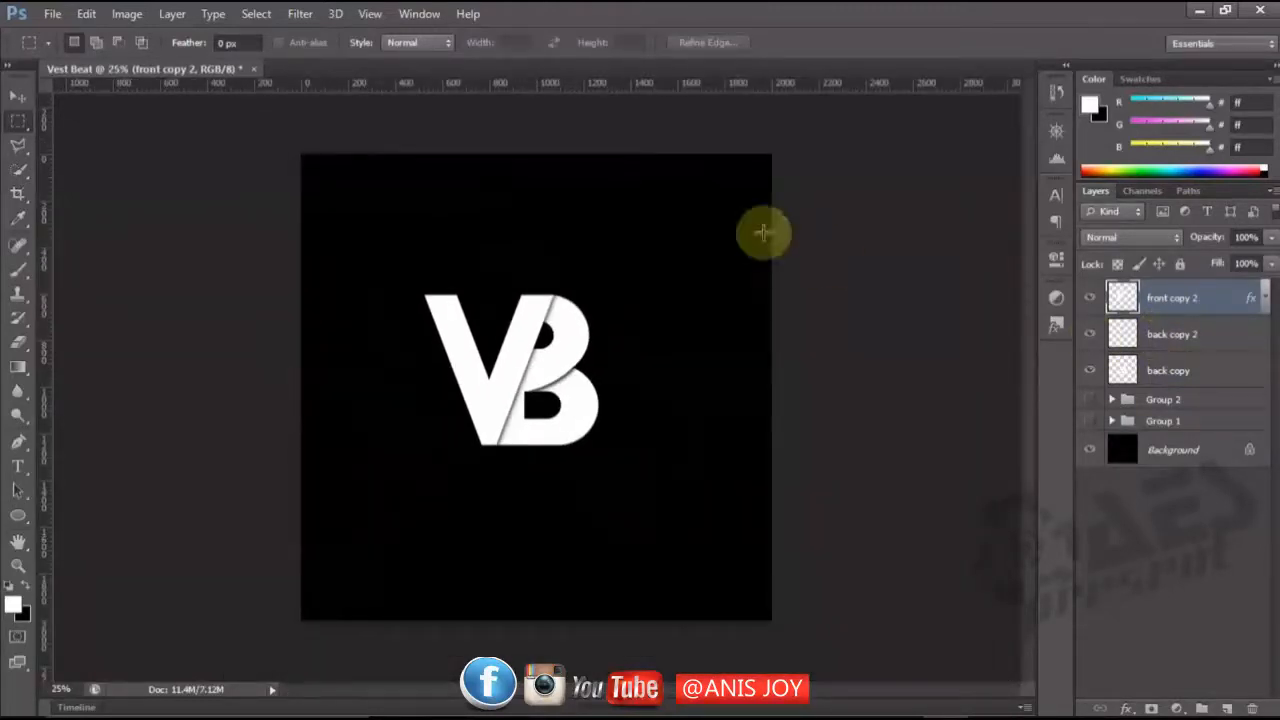
pyautogui.click(17, 95)
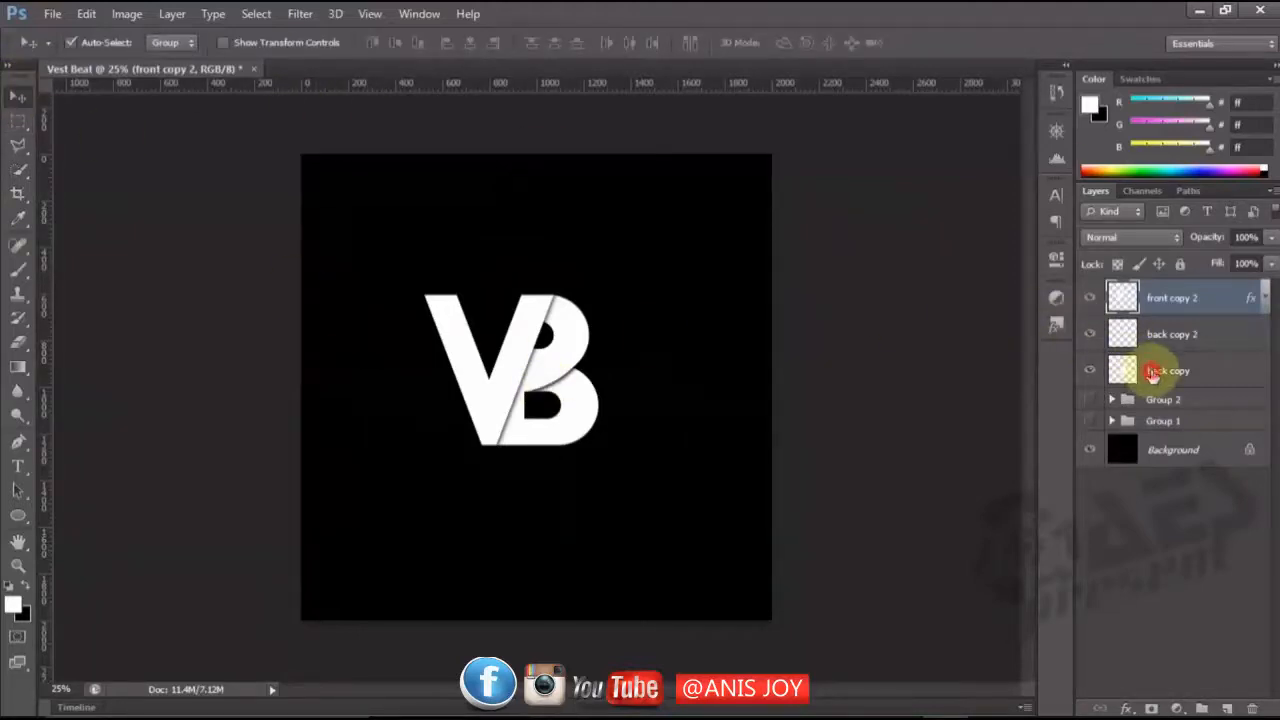
pyautogui.keyDown('shift'); pyautogui.click(1151, 372); pyautogui.keyUp('shift')
pyautogui.moveTo(500, 381); pyautogui.dragTo(536, 401)
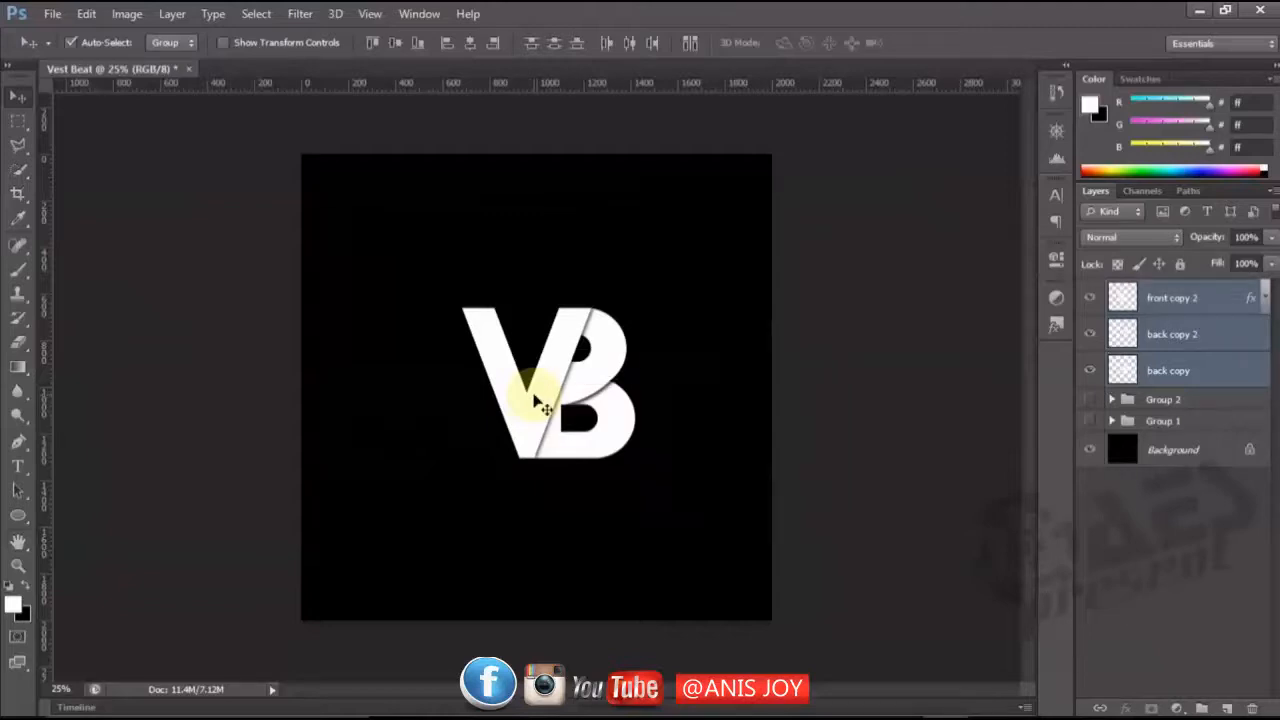
# Scale the selected logo layers up proportionally around their centre to about 1200 px wide.
pyautogui.hotkey('ctrl', 't')
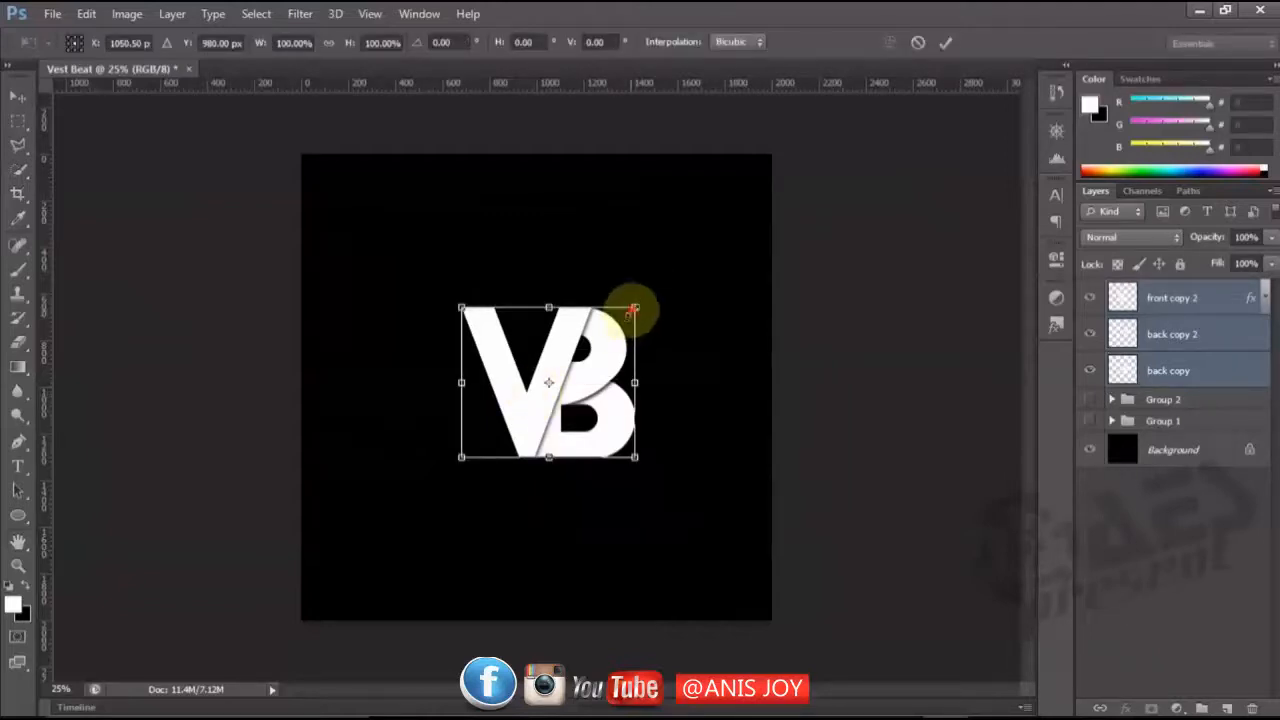
pyautogui.moveTo(636, 306); pyautogui.dragTo(700, 280)
pyautogui.press('Return')
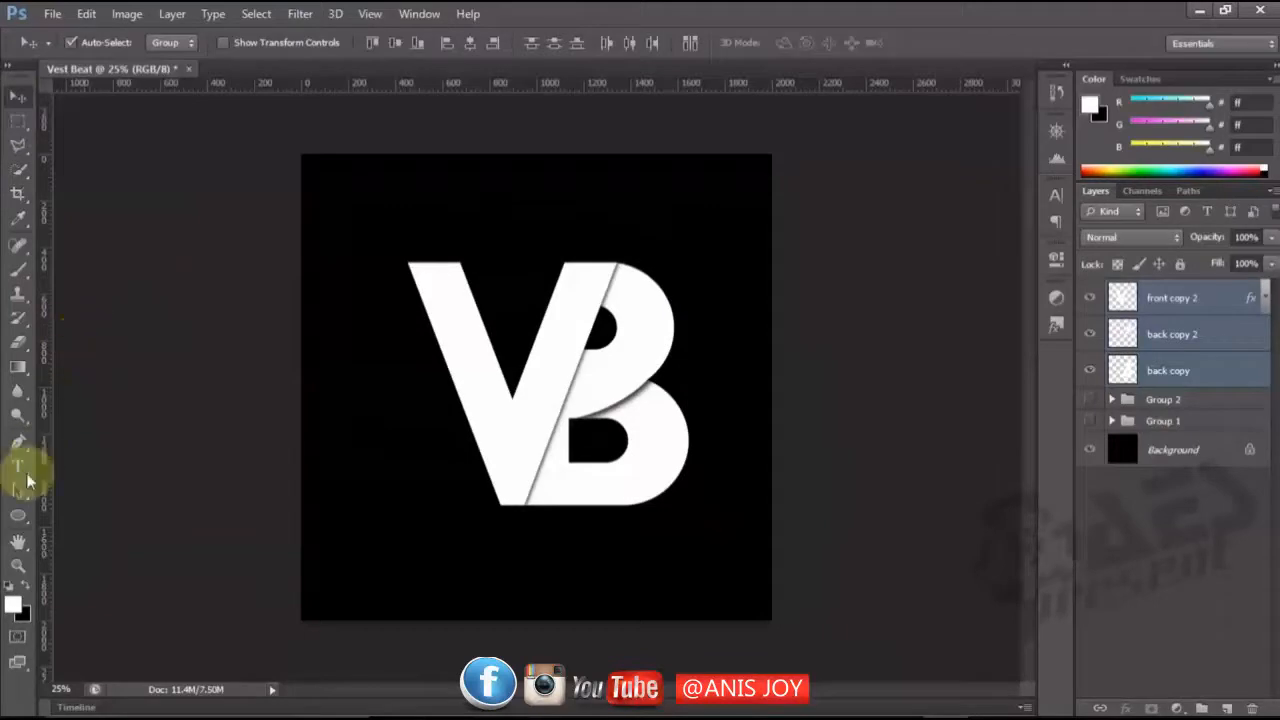
# Activate the Custom Shape tool and choose the solid Triangle preset as its shape.
pyautogui.click(17, 517)
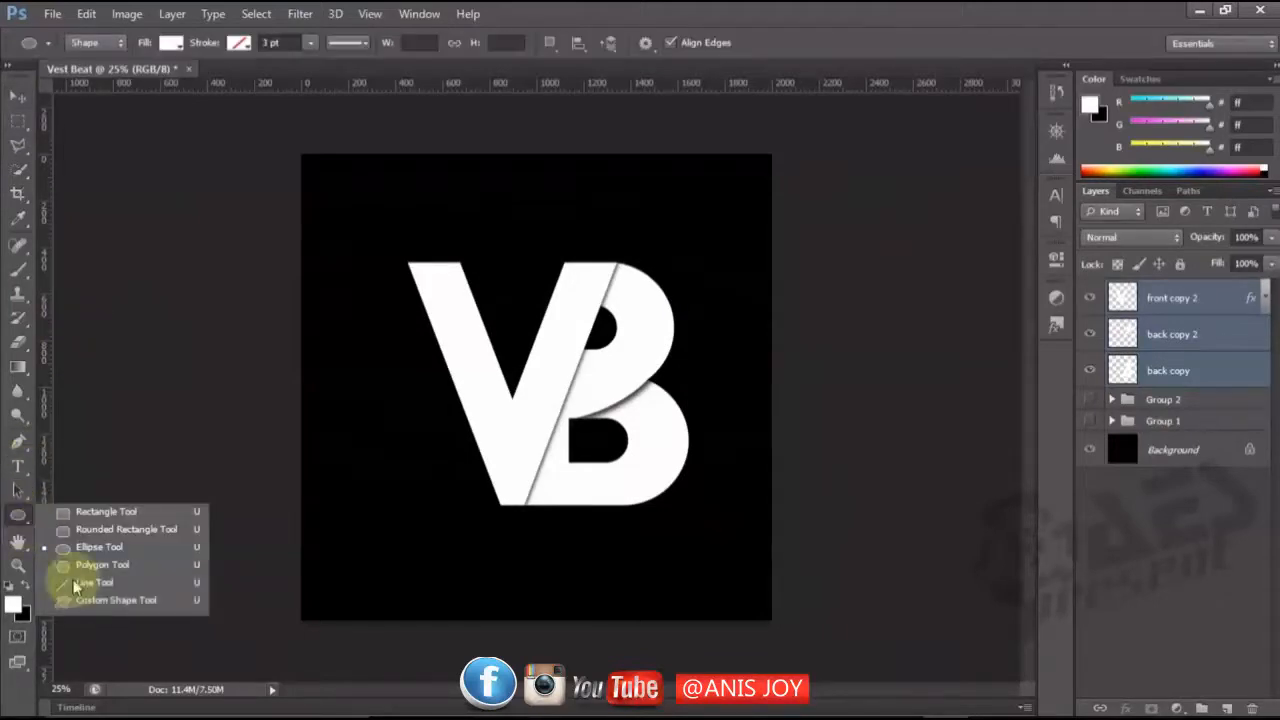
pyautogui.click(83, 604)
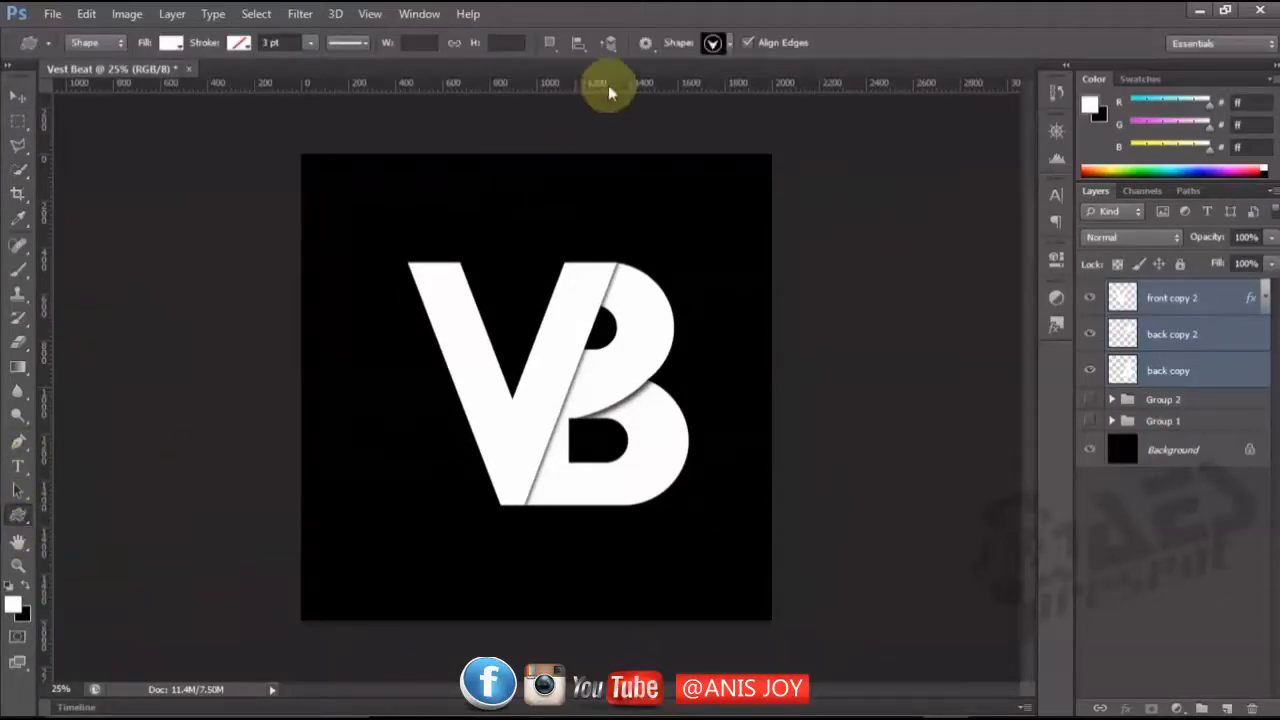
pyautogui.click(730, 44)
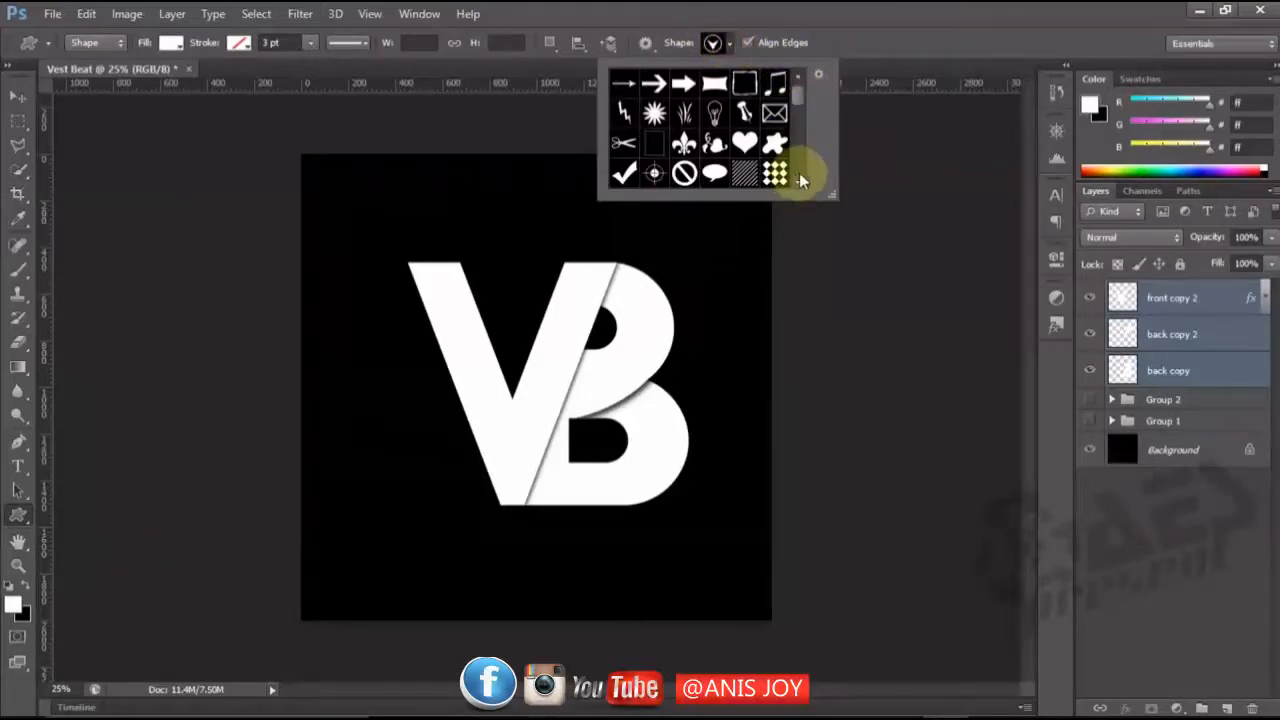
pyautogui.scroll(-2, 797, 179)
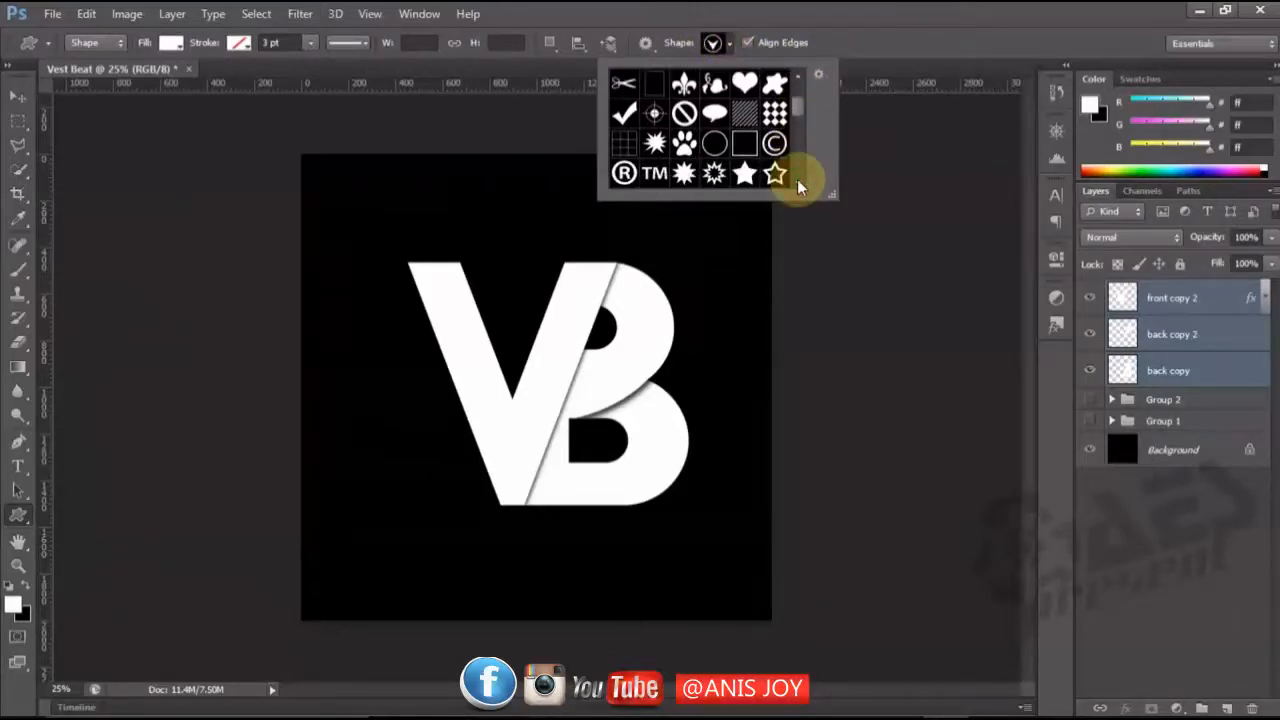
pyautogui.scroll(-2, 797, 179)
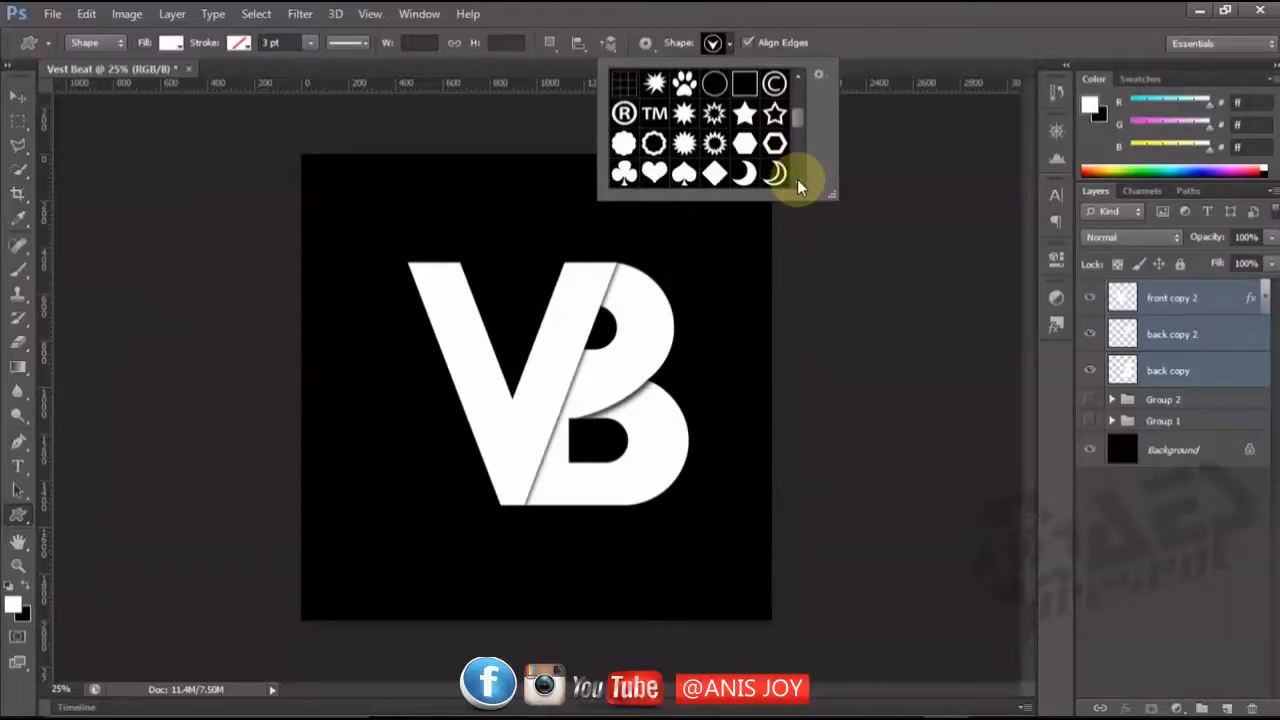
pyautogui.scroll(-1, 797, 179)
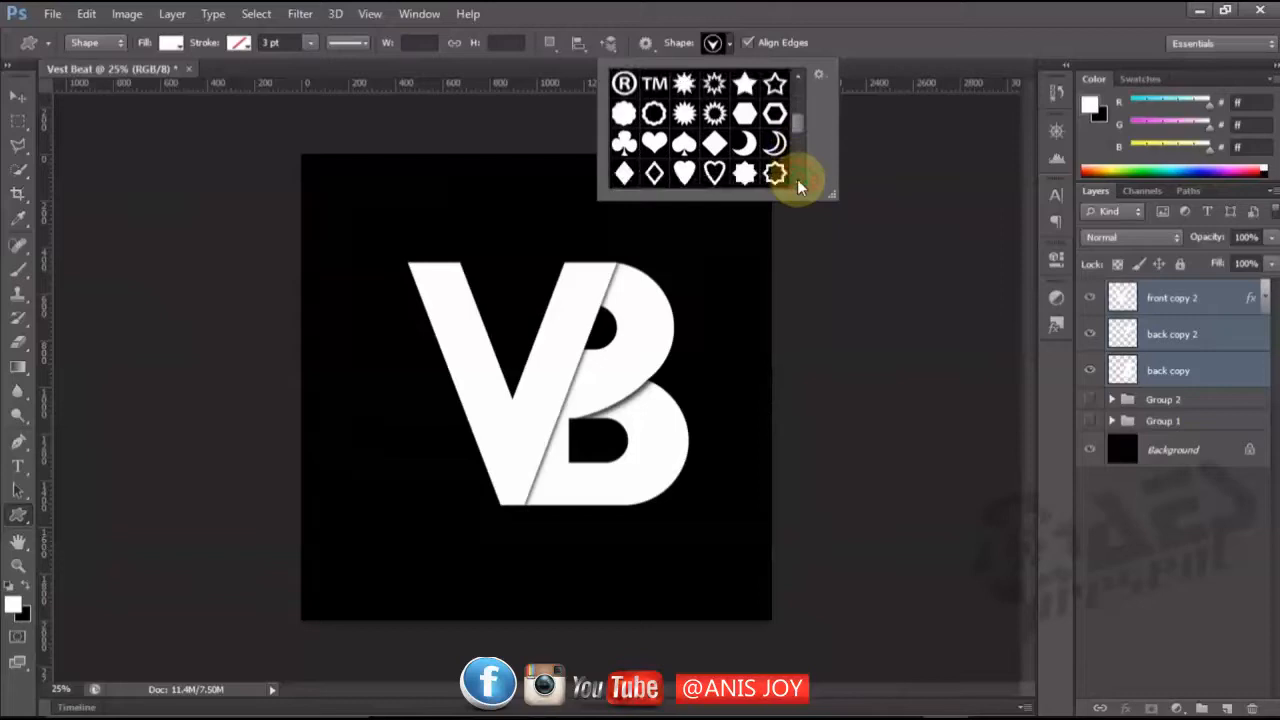
pyautogui.scroll(-1, 796, 179)
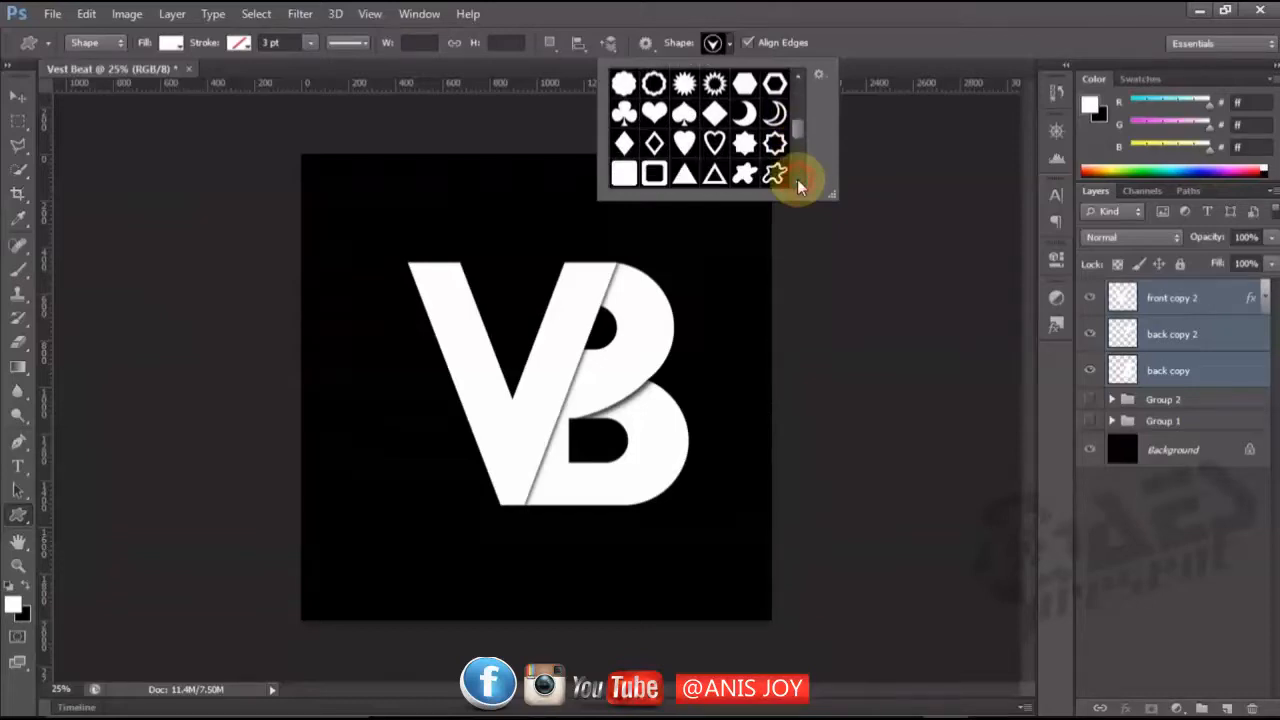
pyautogui.click(684, 176)
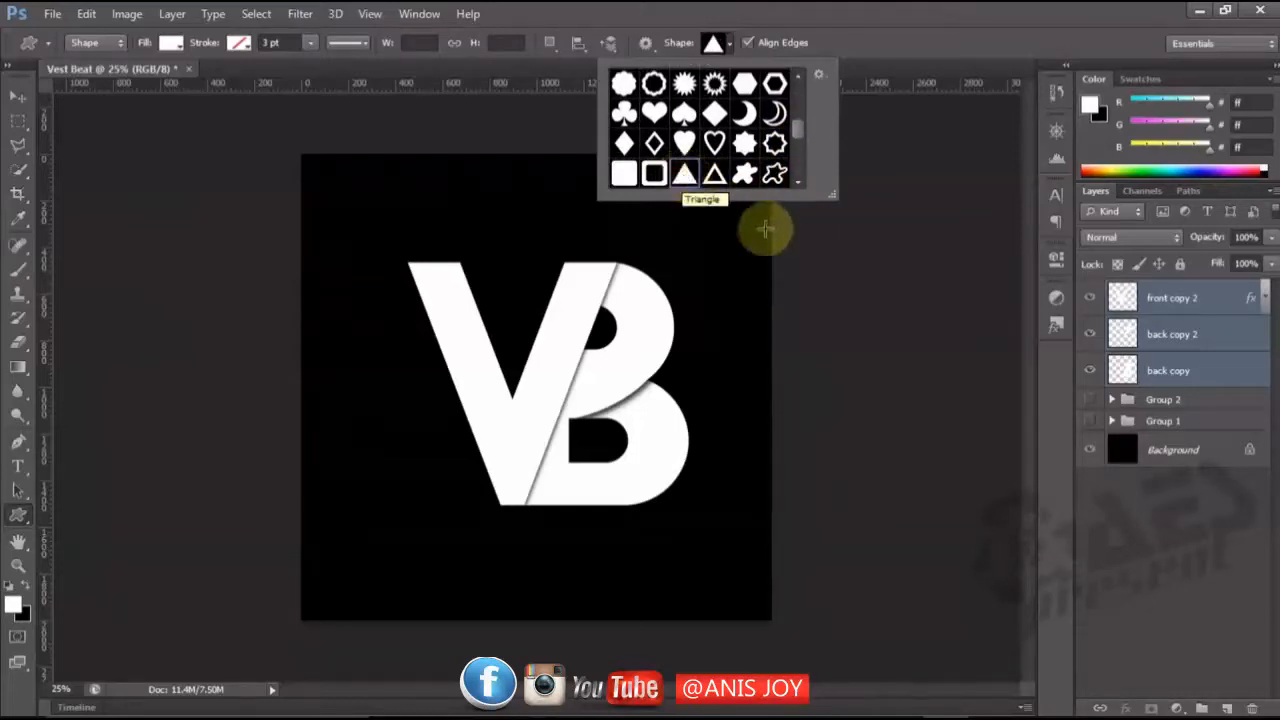
pyautogui.click(360, 126)
pyautogui.click(519, 185)
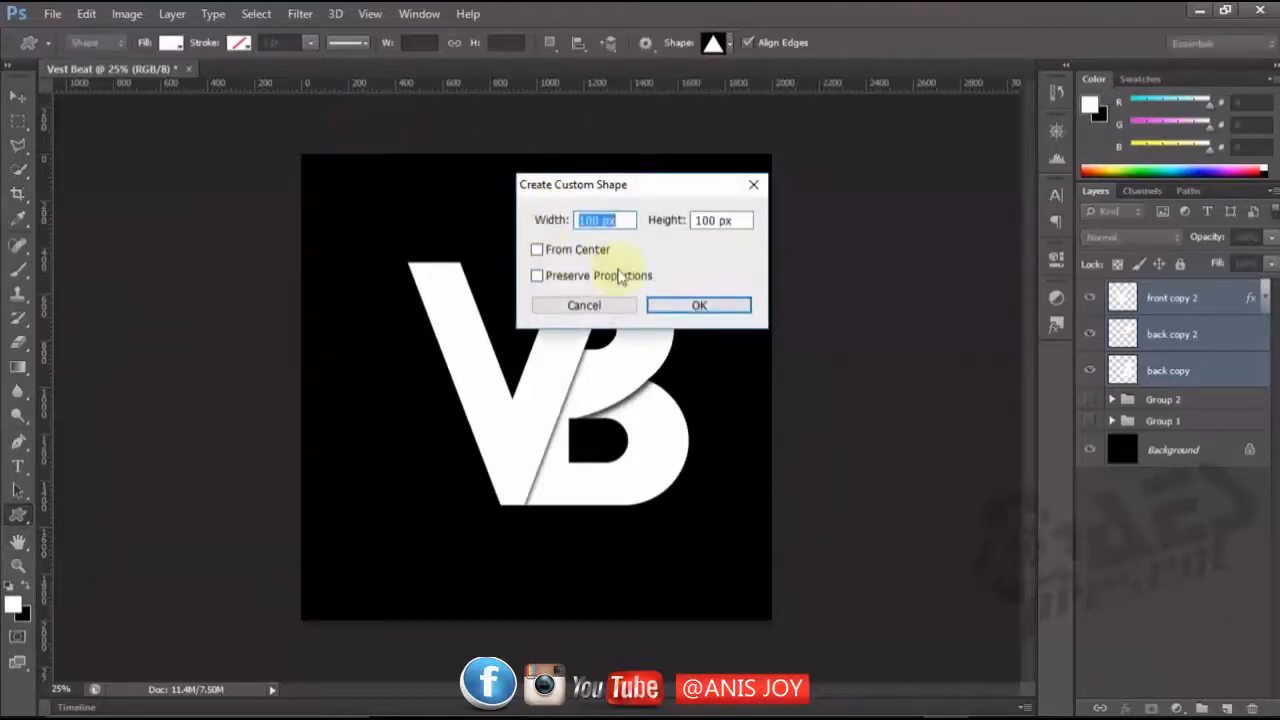
pyautogui.click(755, 184)
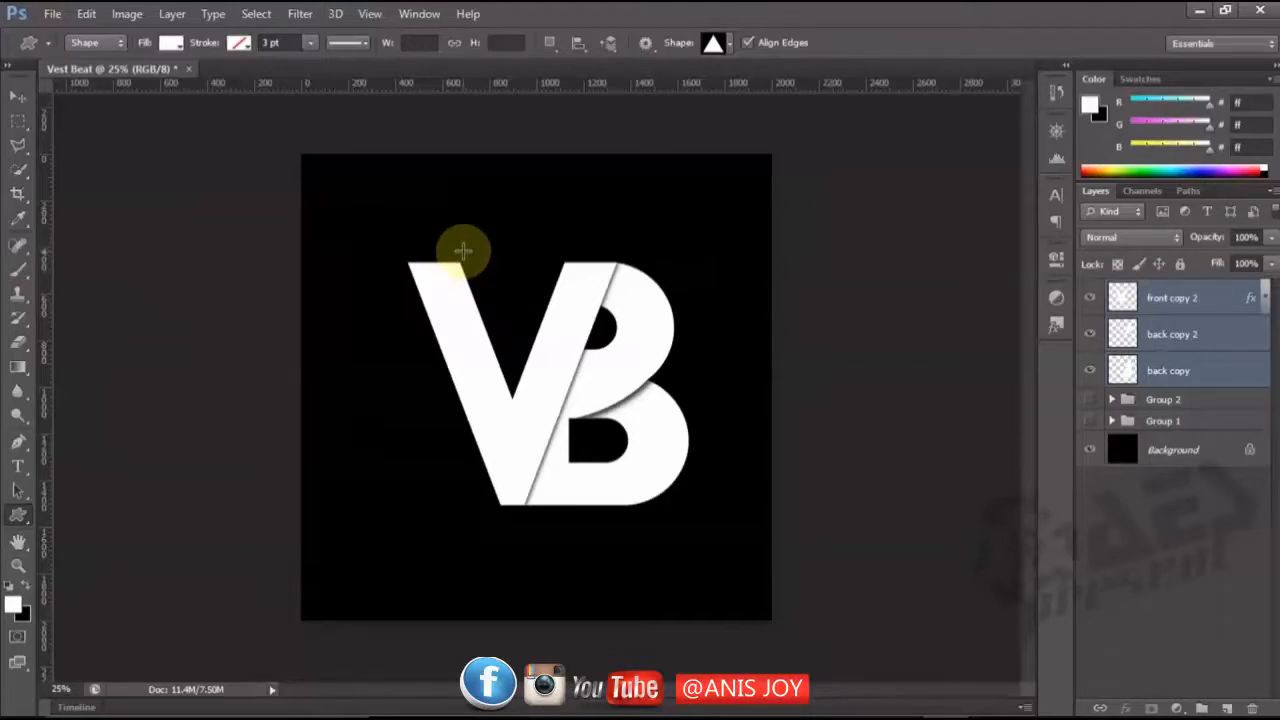
# Draw a white triangle about 396 px wide and 560 px high above the V and move its base to the V's top edge.
pyautogui.moveTo(463, 250); pyautogui.dragTo(554, 121)
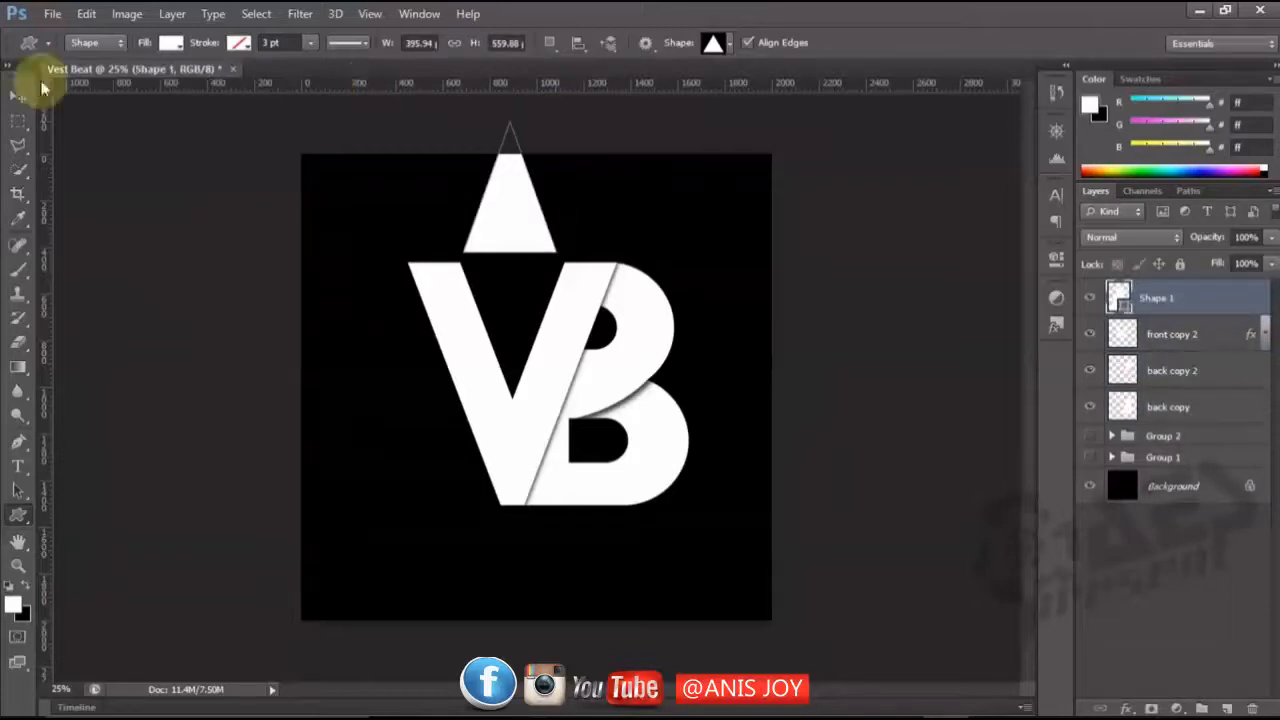
pyautogui.click(20, 97)
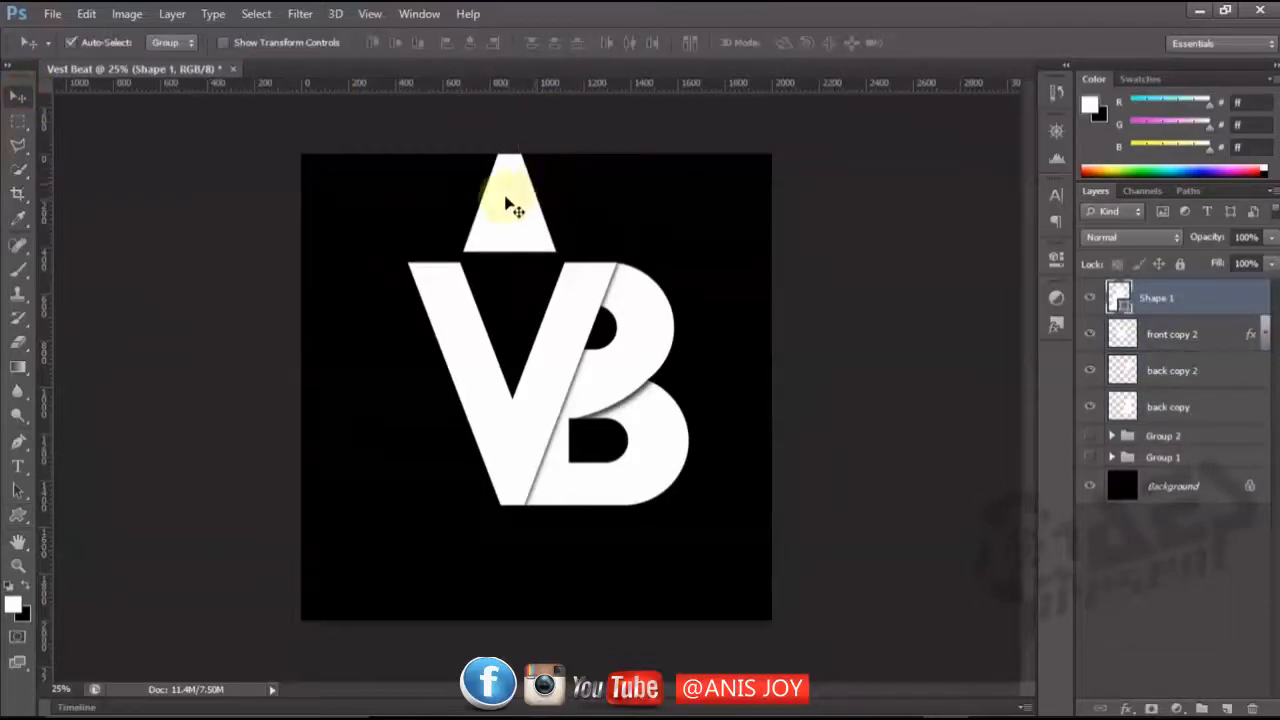
pyautogui.moveTo(514, 207); pyautogui.dragTo(521, 218)
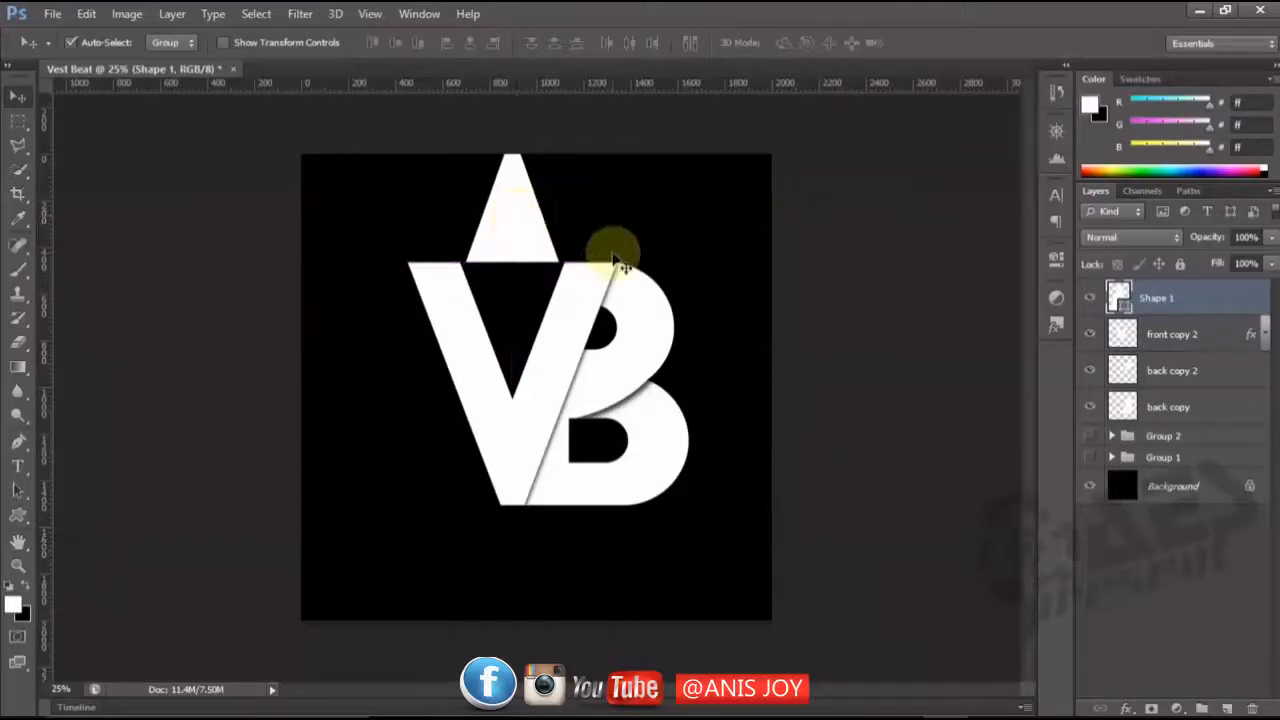
# Flip the triangle vertically and move it straight down into the V's opening, leaving an even gap along both arms.
pyautogui.hotkey('ctrl', 't')
pyautogui.rightClick(518, 241)
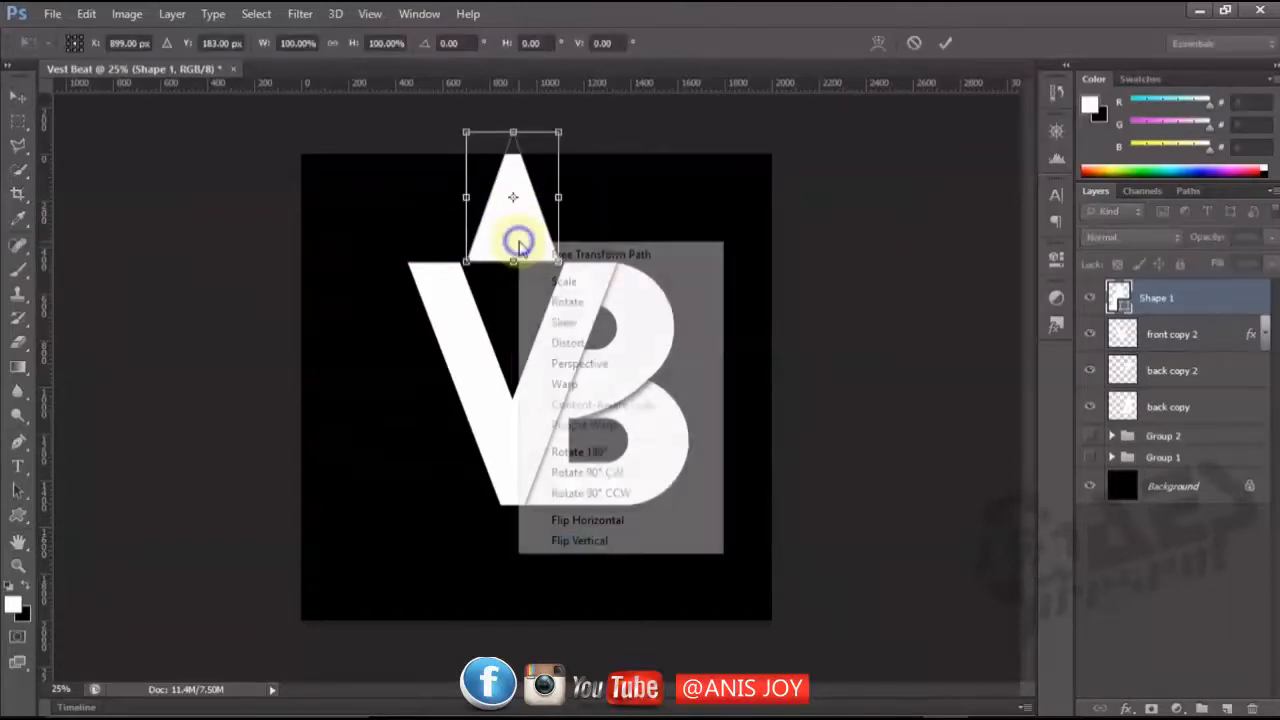
pyautogui.click(624, 541)
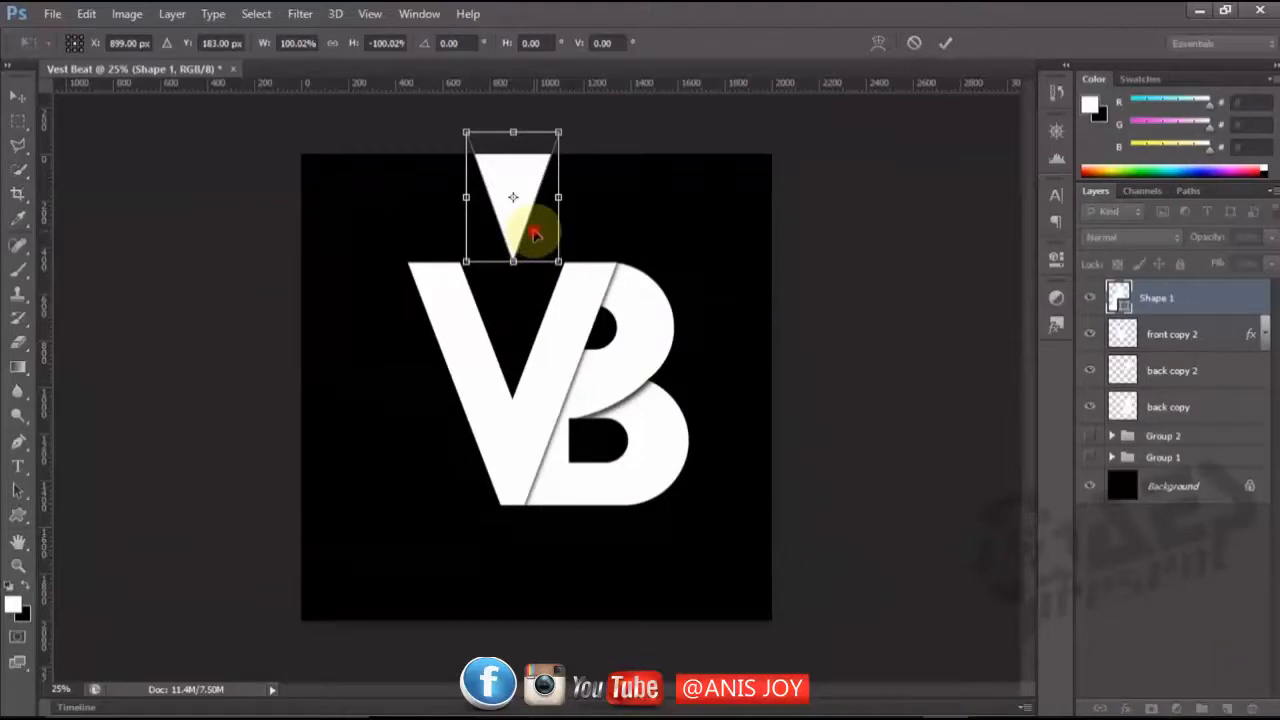
pyautogui.moveTo(543, 234); pyautogui.dragTo(540, 342)
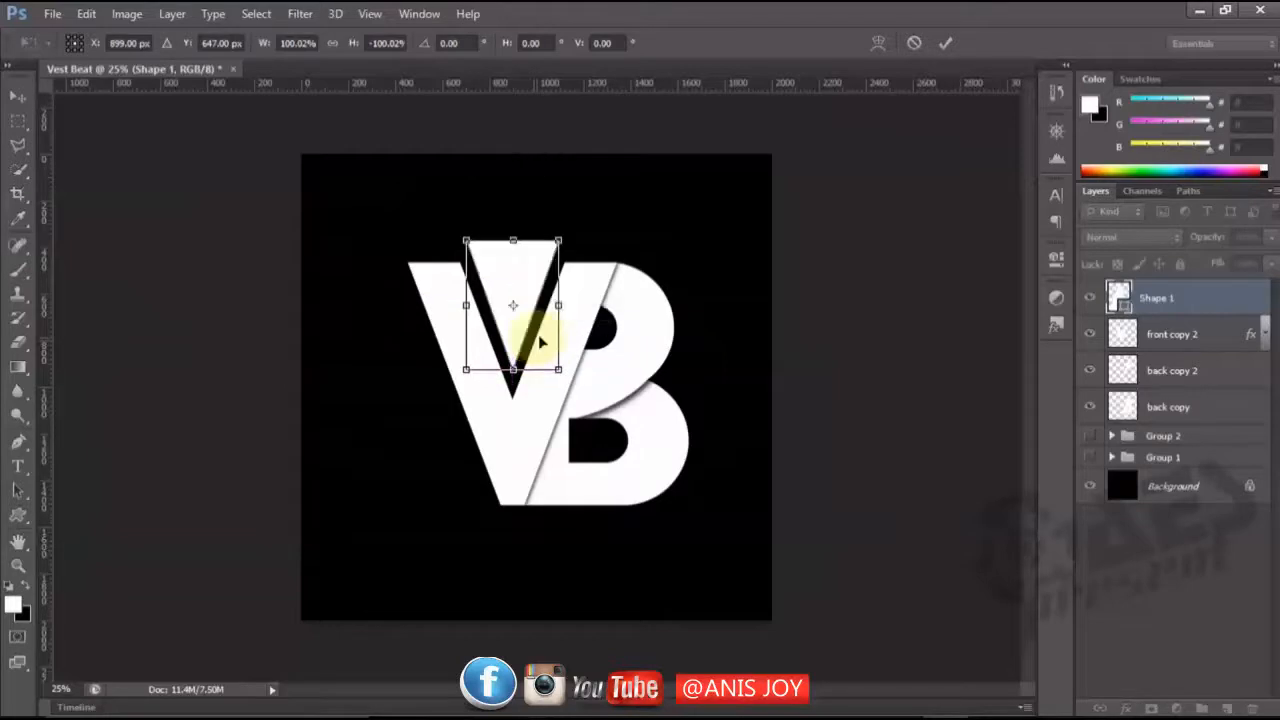
pyautogui.press('Return')
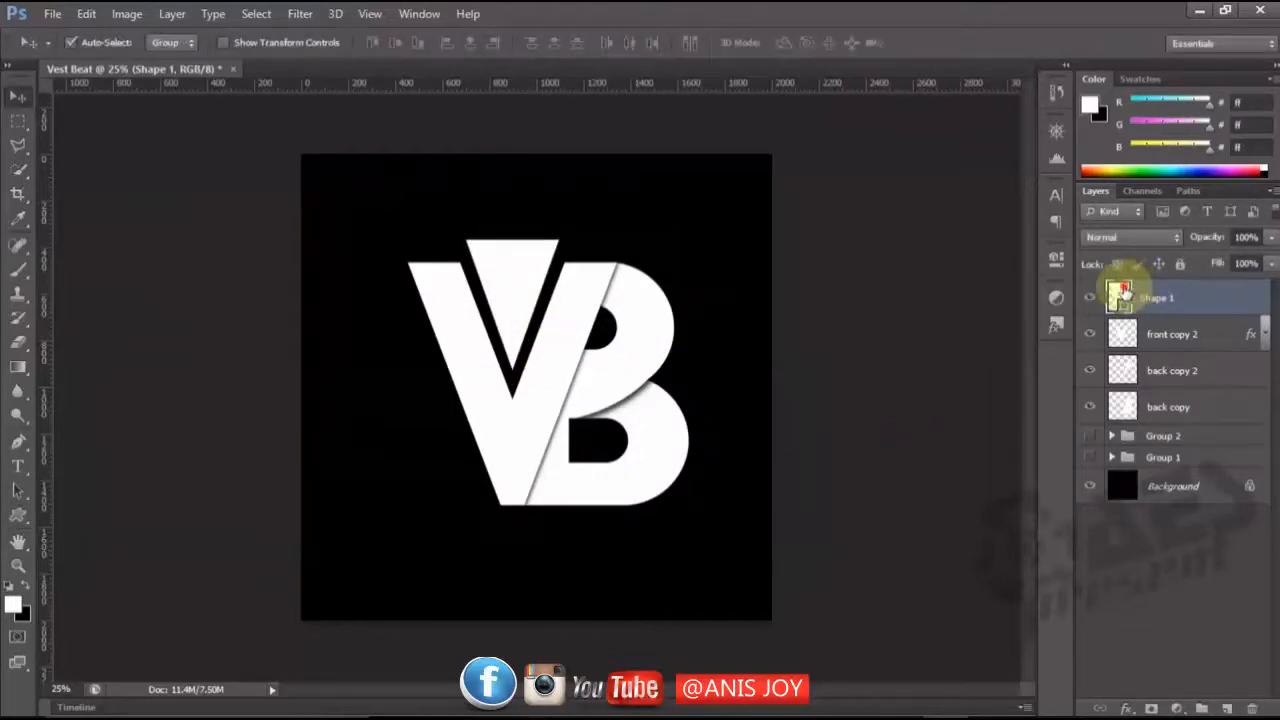
# Change the triangle's fill colour to dark blue 052d56.
pyautogui.doubleClick(1120, 292)
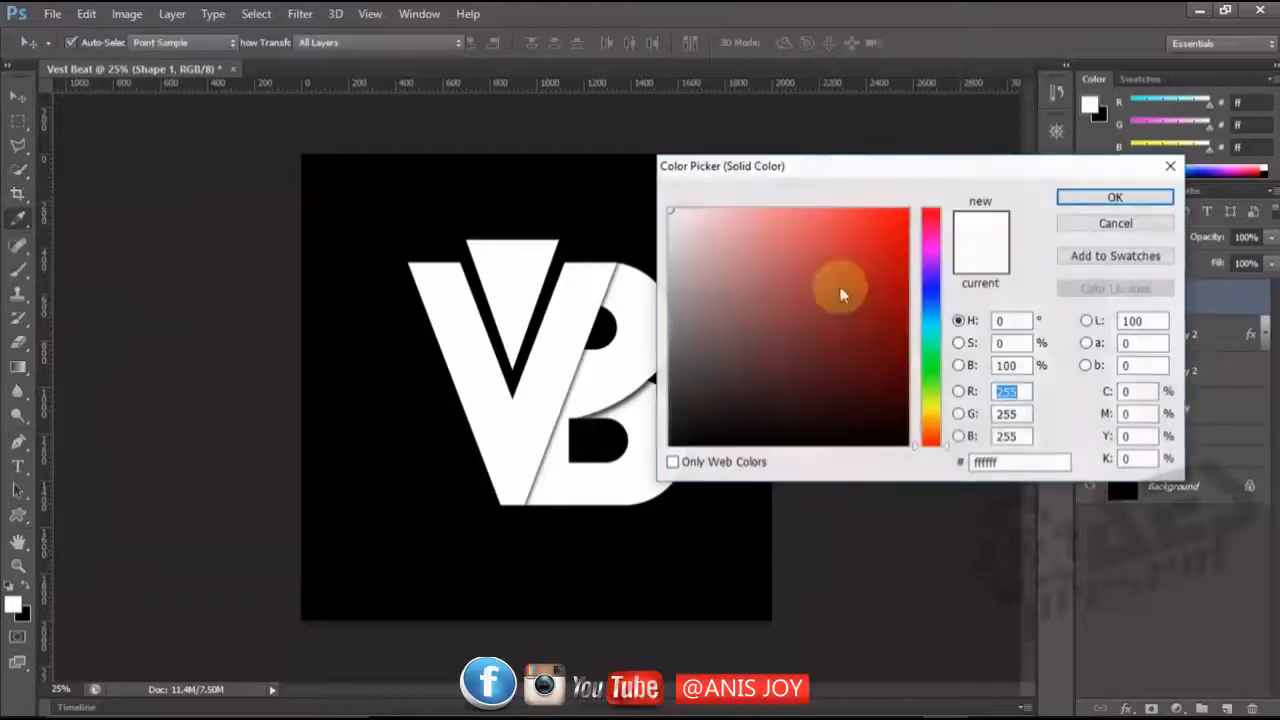
pyautogui.click(929, 293)
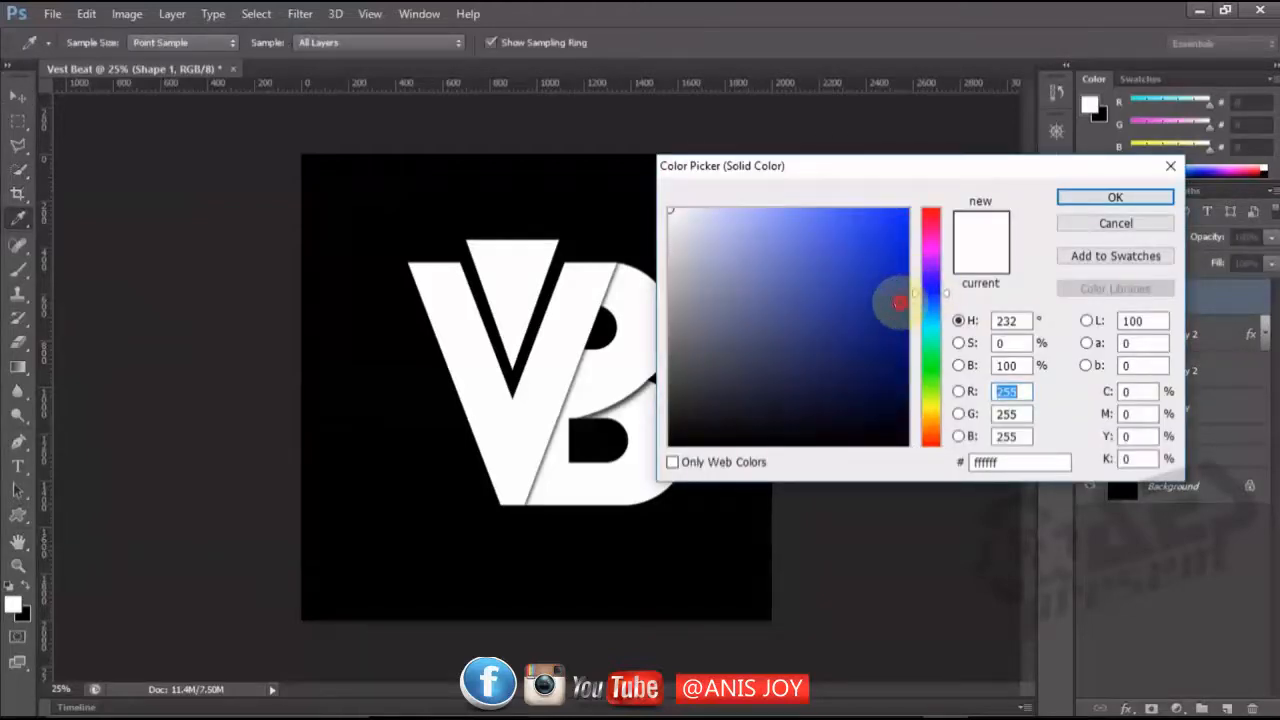
pyautogui.click(899, 302)
pyautogui.moveTo(899, 302)
pyautogui.mouseDown()
pyautogui.moveTo(898, 327)
pyautogui.moveTo(917, 289)
pyautogui.moveTo(917, 312)
pyautogui.mouseUp()
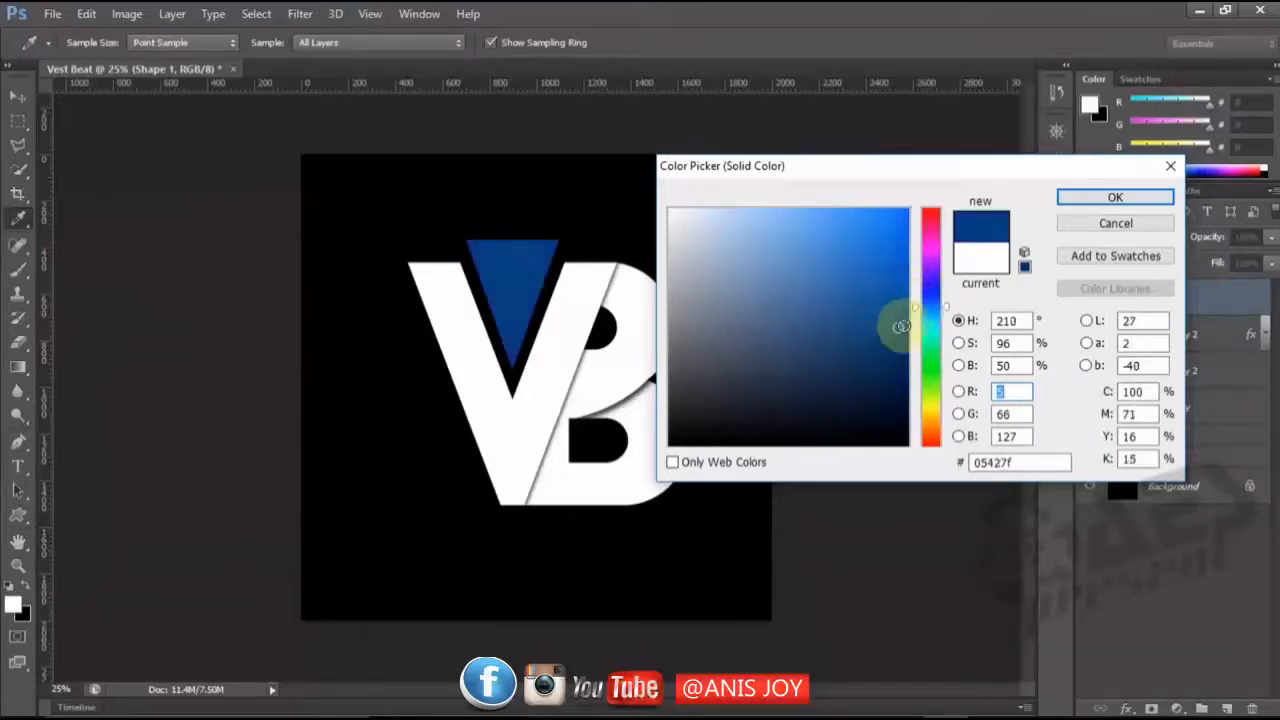
pyautogui.click(890, 349)
pyautogui.moveTo(890, 348); pyautogui.dragTo(893, 366)
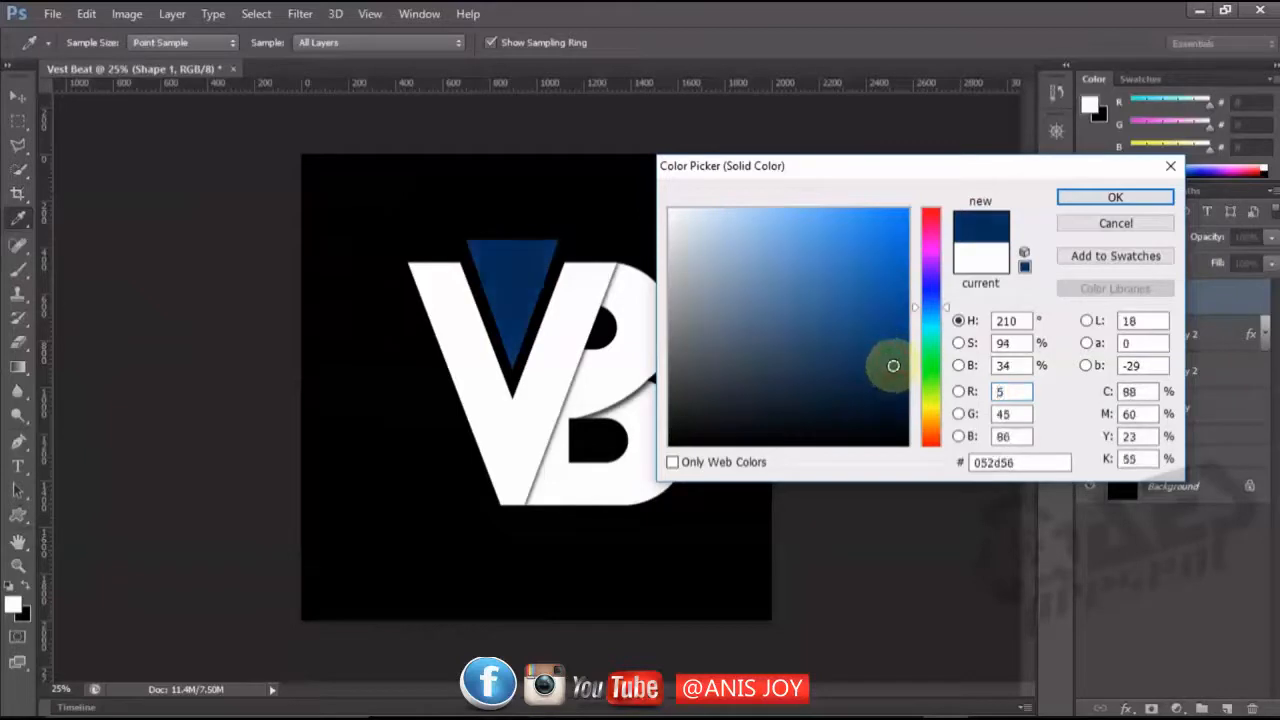
pyautogui.click(1092, 200)
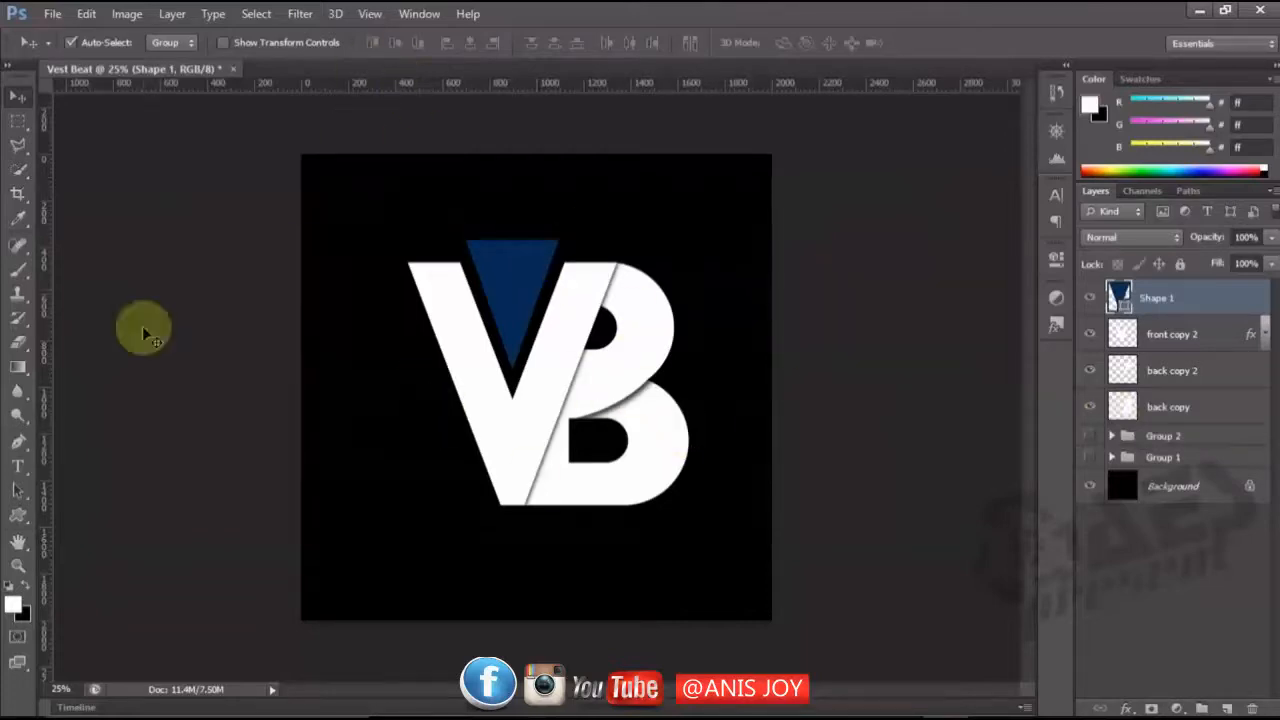
# Draw a registered trademark (®) custom shape about 104 px wide beside the upper curve of the B.
pyautogui.click(20, 515)
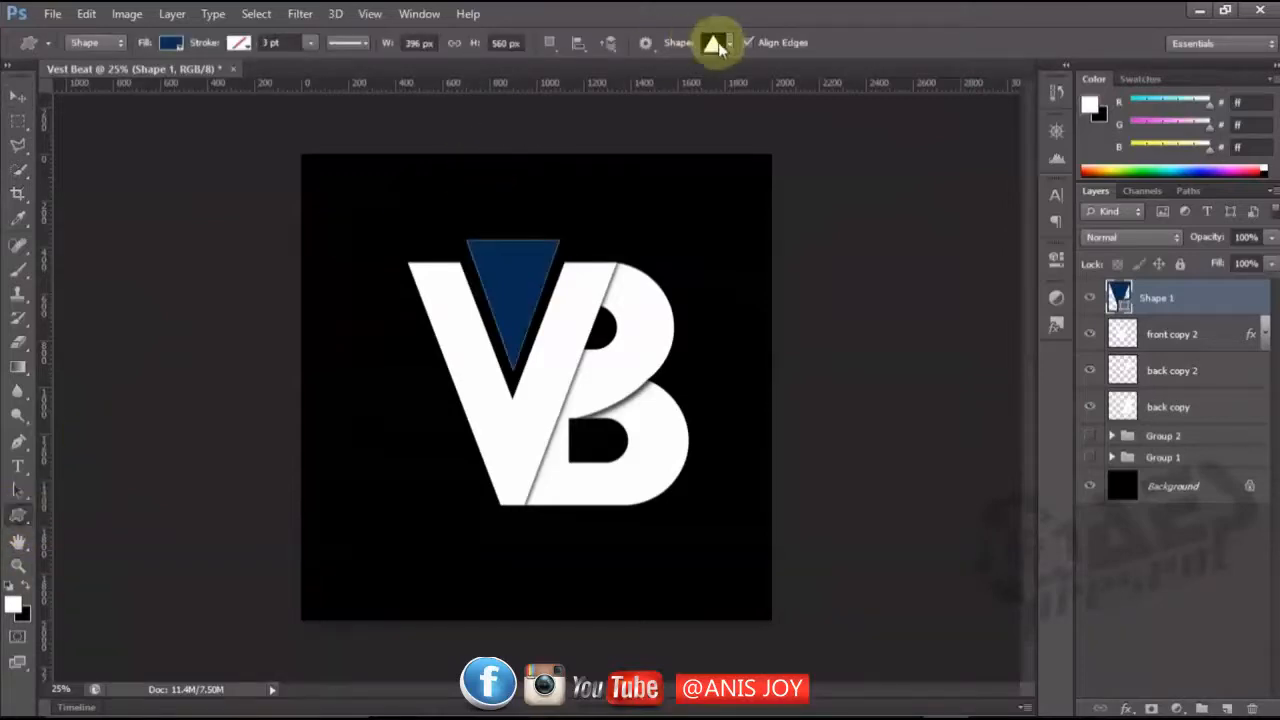
pyautogui.click(726, 52)
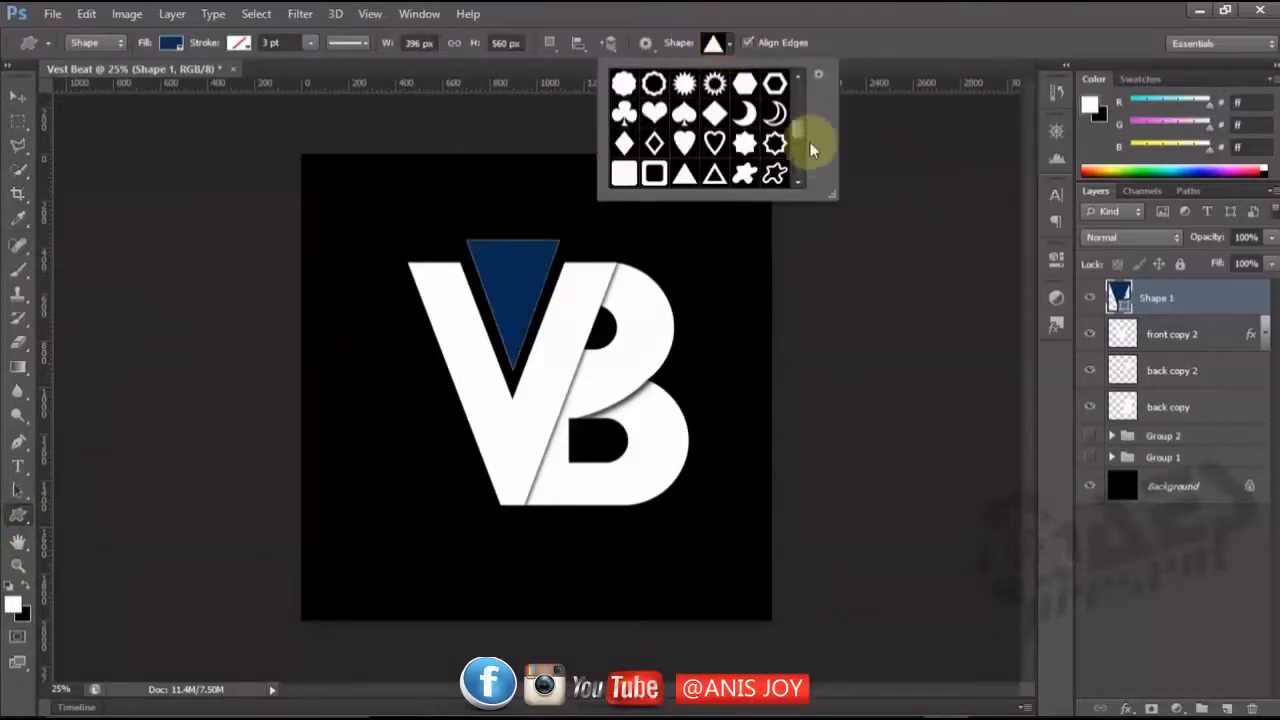
pyautogui.moveTo(804, 126)
pyautogui.mouseDown()
pyautogui.moveTo(797, 168)
pyautogui.moveTo(800, 106)
pyautogui.moveTo(795, 118)
pyautogui.mouseUp()
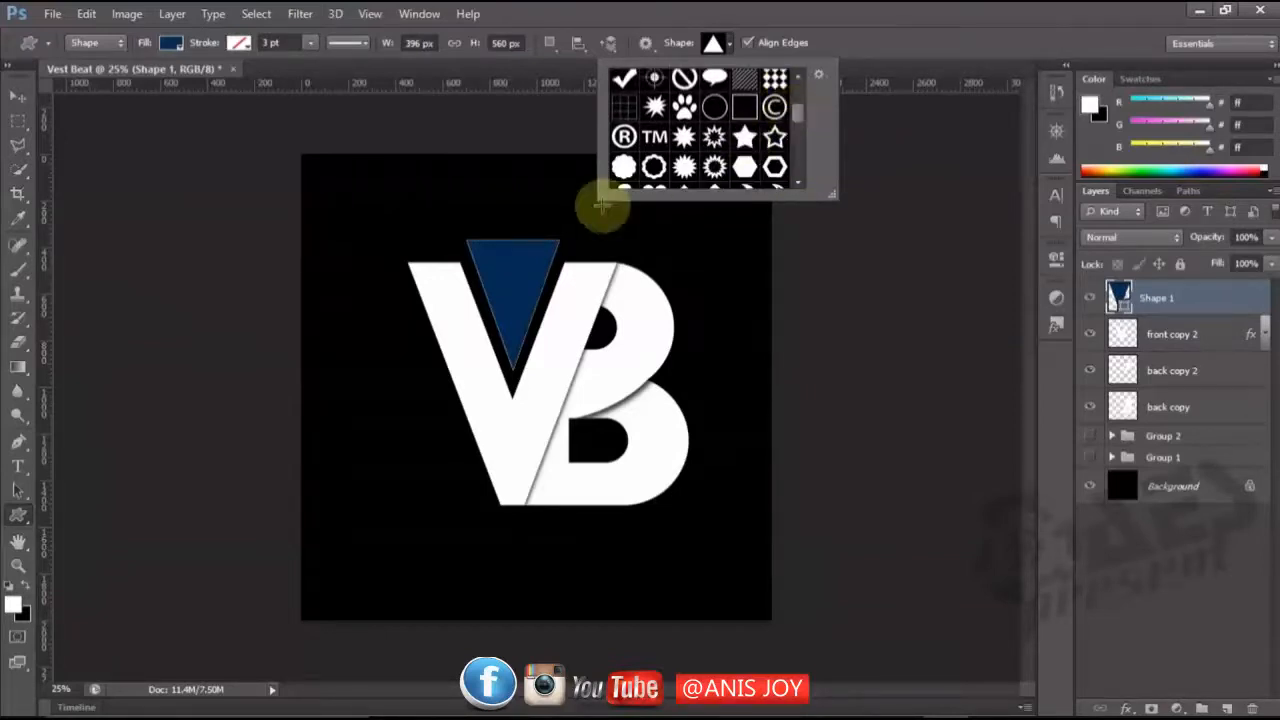
pyautogui.click(624, 136)
pyautogui.click(855, 28)
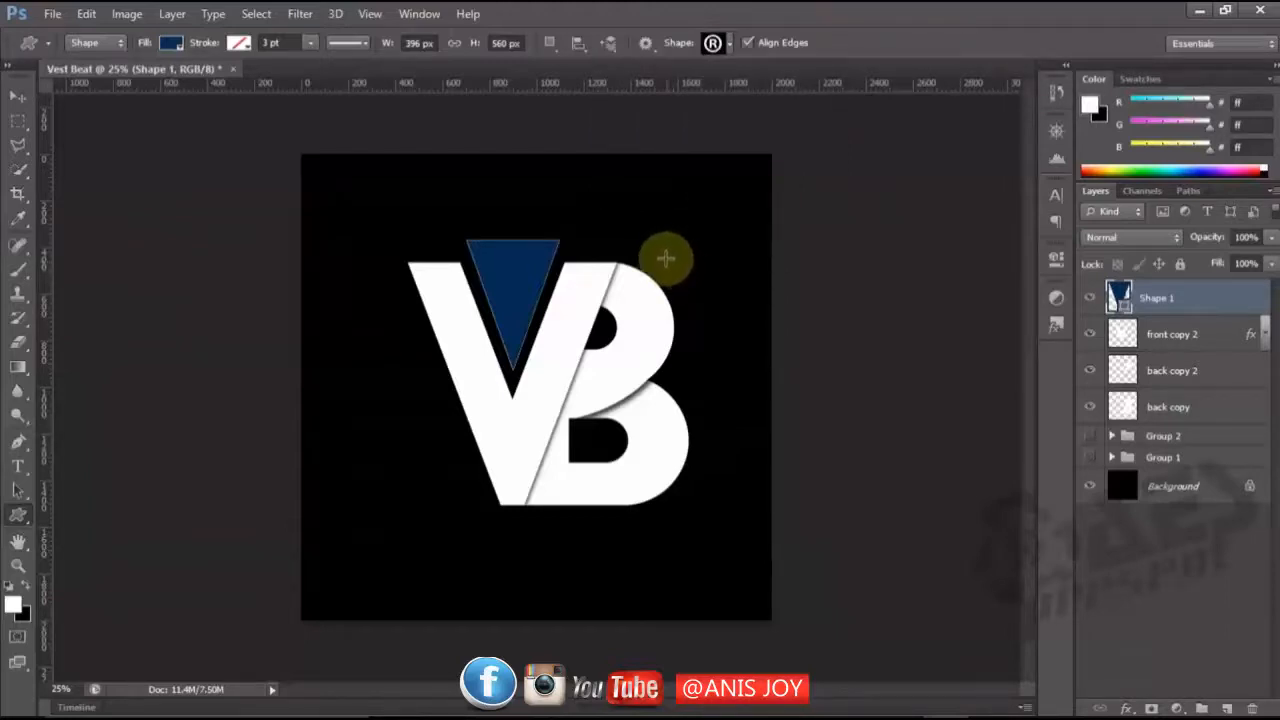
pyautogui.moveTo(664, 258); pyautogui.dragTo(684, 279)
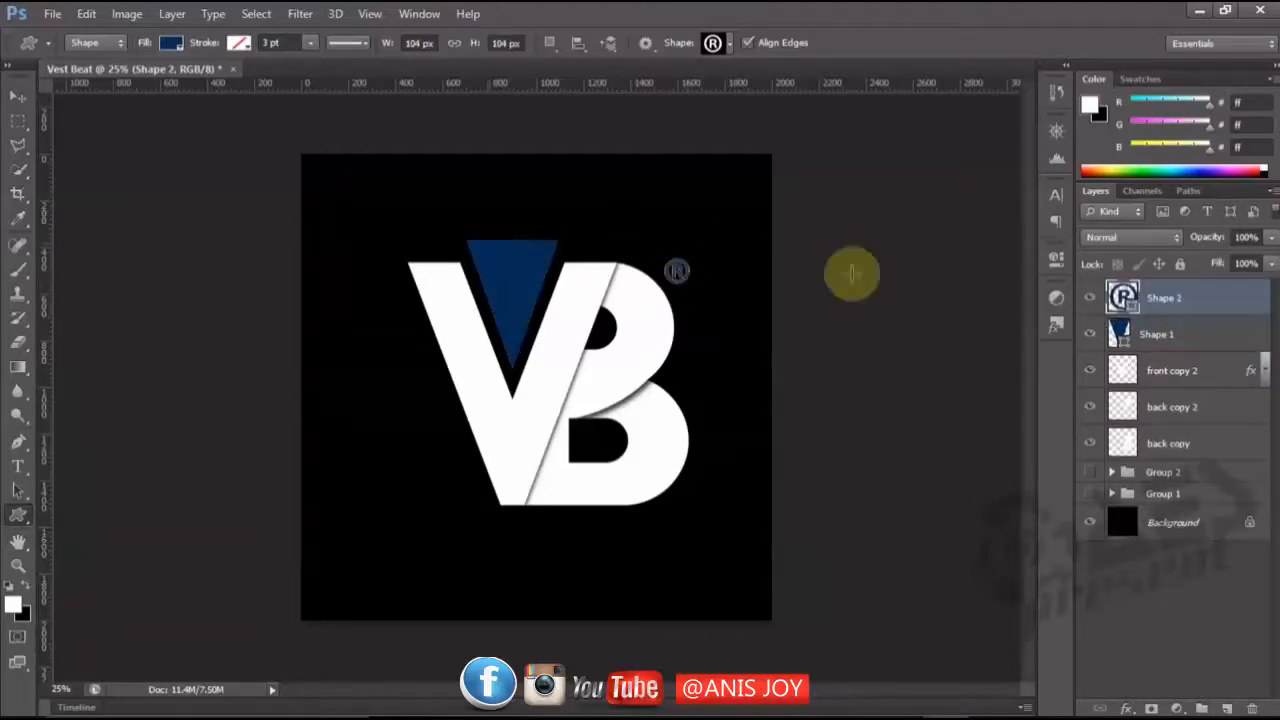
# Recolour the ® symbol white (ffffff) by sampling the B letter's fill.
pyautogui.doubleClick(1123, 292)
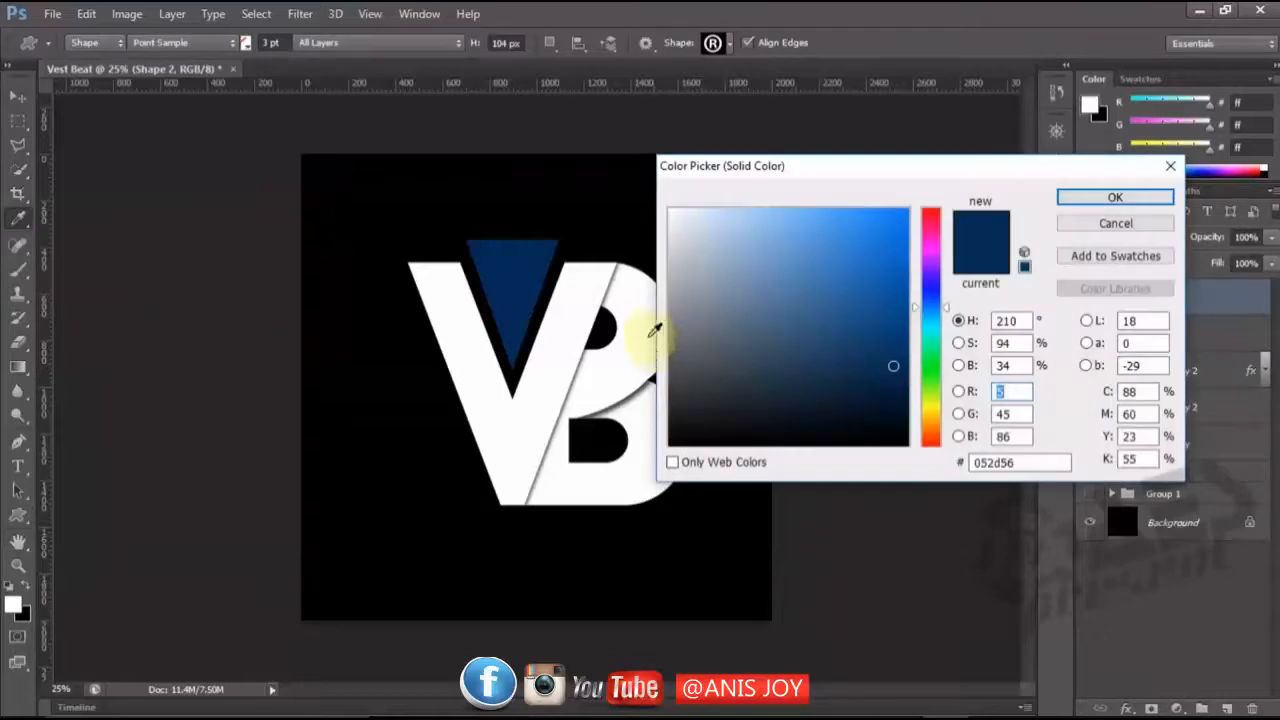
pyautogui.click(648, 321)
pyautogui.moveTo(946, 174); pyautogui.dragTo(984, 322)
pyautogui.click(1148, 345)
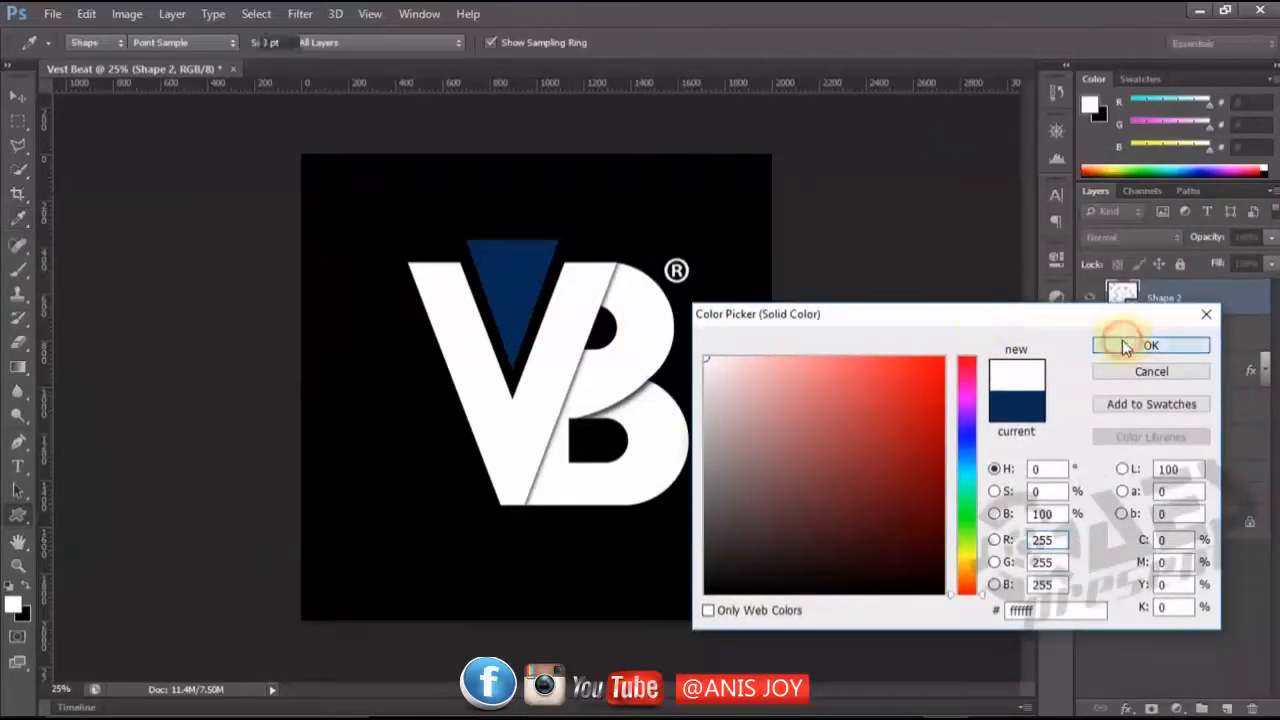
# Move the ® symbol closer to the B's upper curve and scale it proportionally to 73%.
pyautogui.click(18, 96)
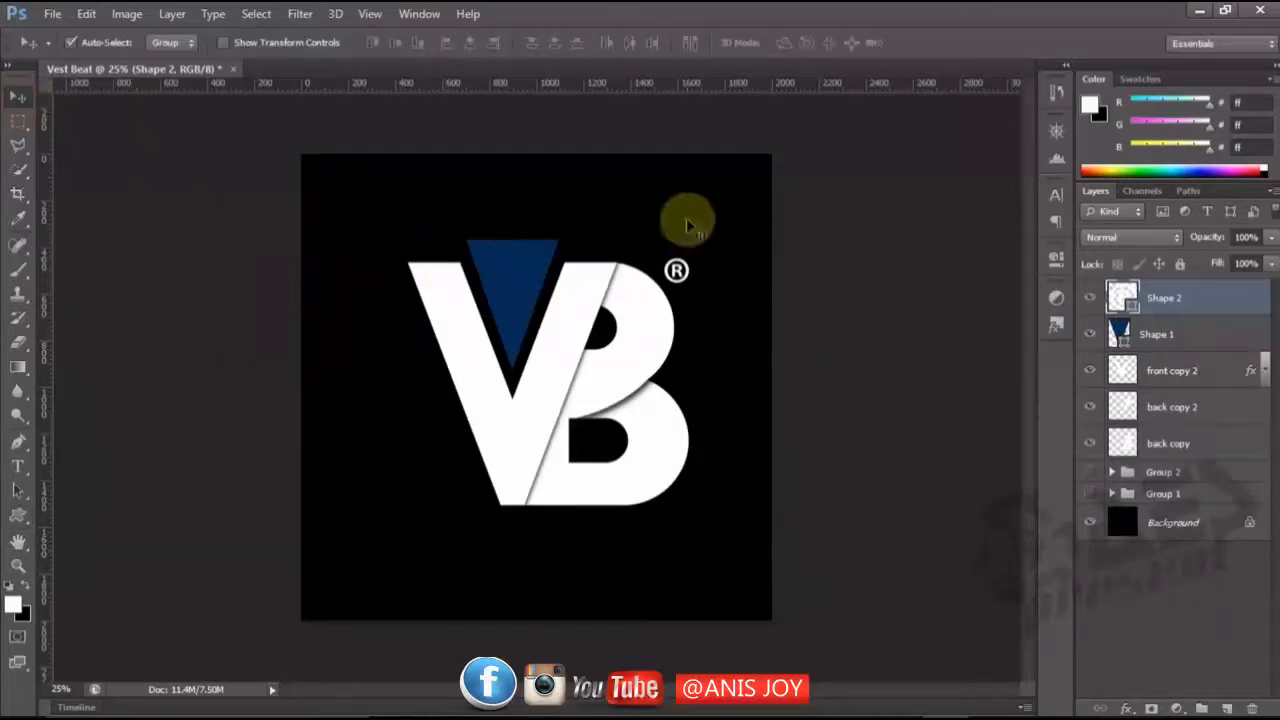
pyautogui.moveTo(677, 272); pyautogui.dragTo(670, 267)
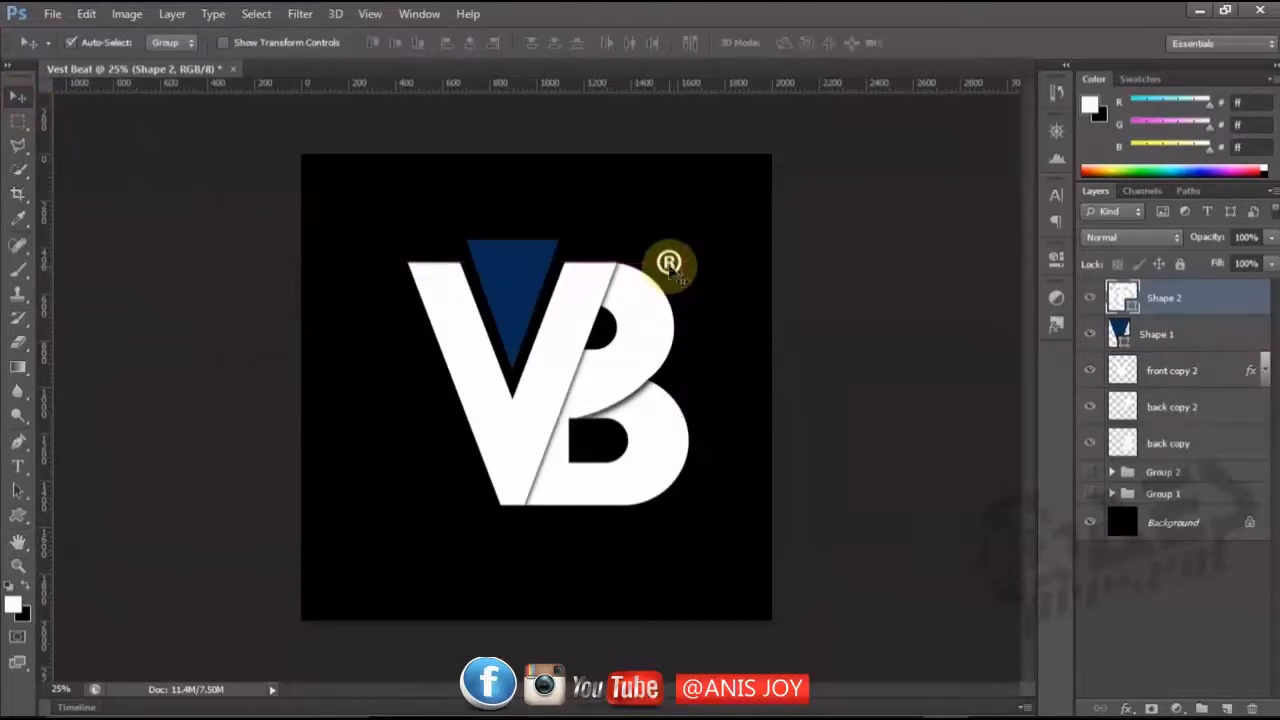
pyautogui.hotkey('ctrl', 't')
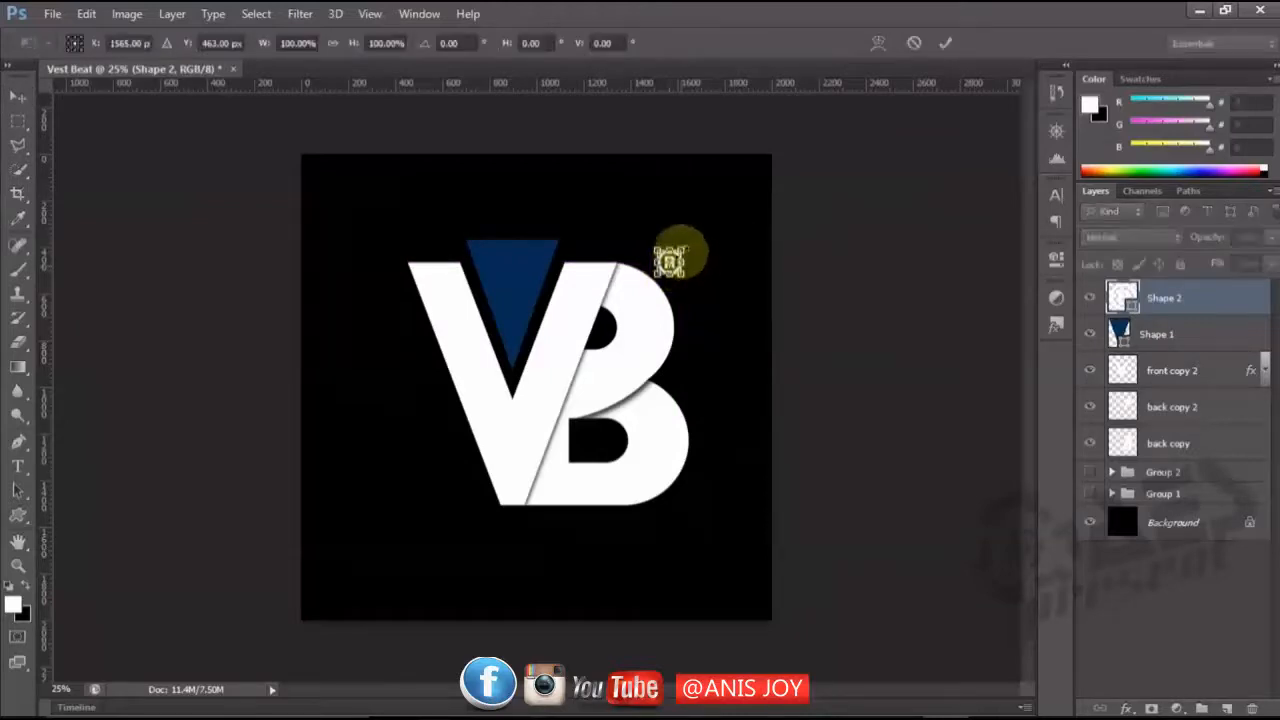
pyautogui.moveTo(681, 250); pyautogui.dragTo(673, 251)
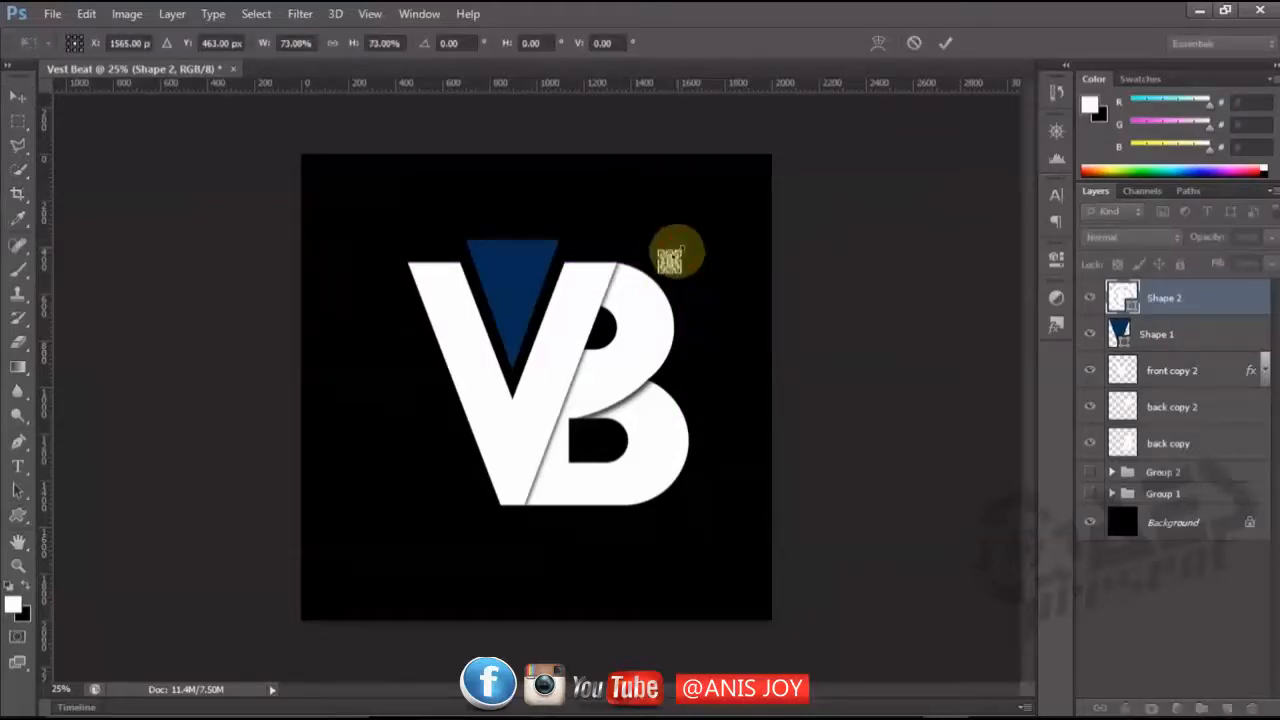
pyautogui.press('Return')
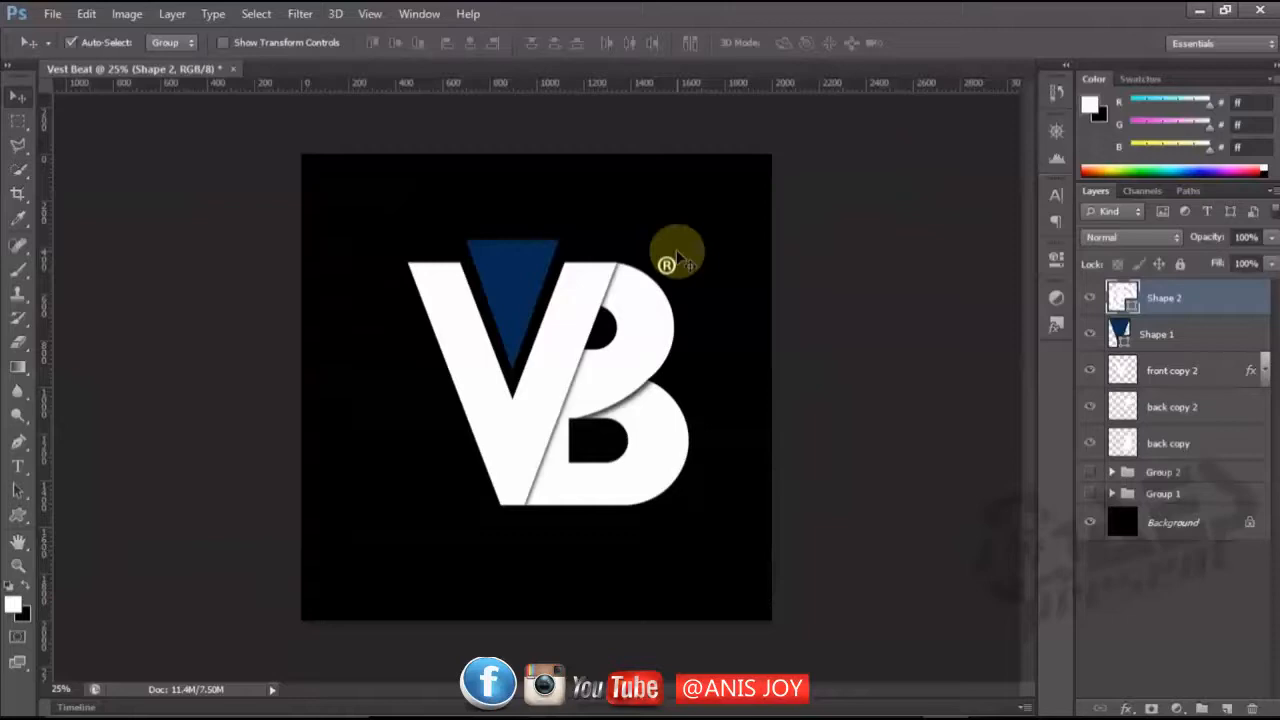
# Draw a white square frame custom shape about 1500 px wide and high around the VB letters.
pyautogui.click(18, 514)
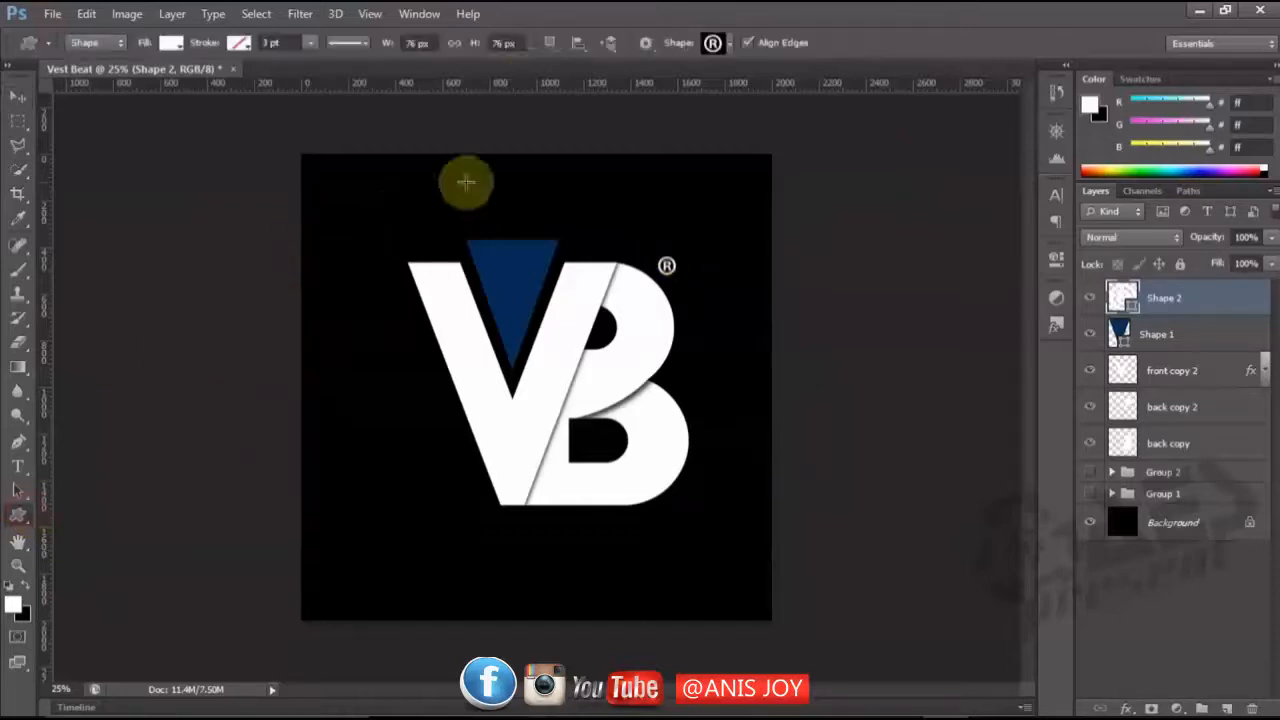
pyautogui.click(729, 44)
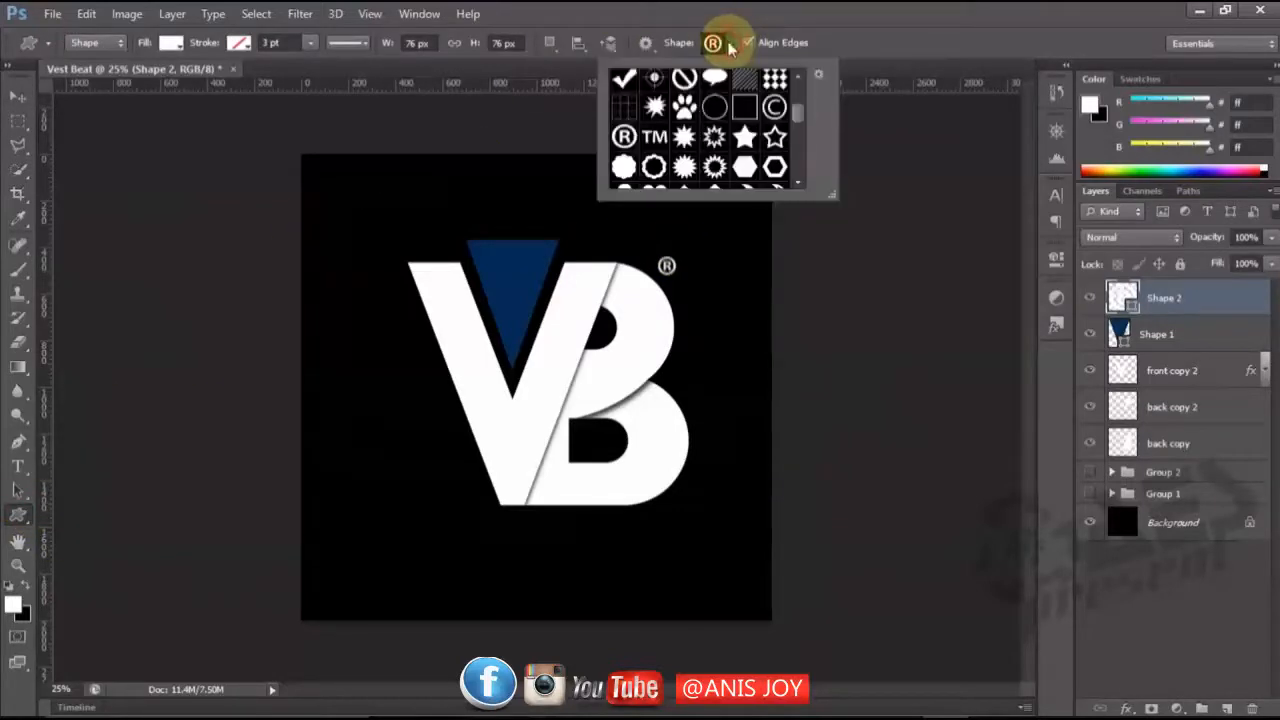
pyautogui.click(744, 107)
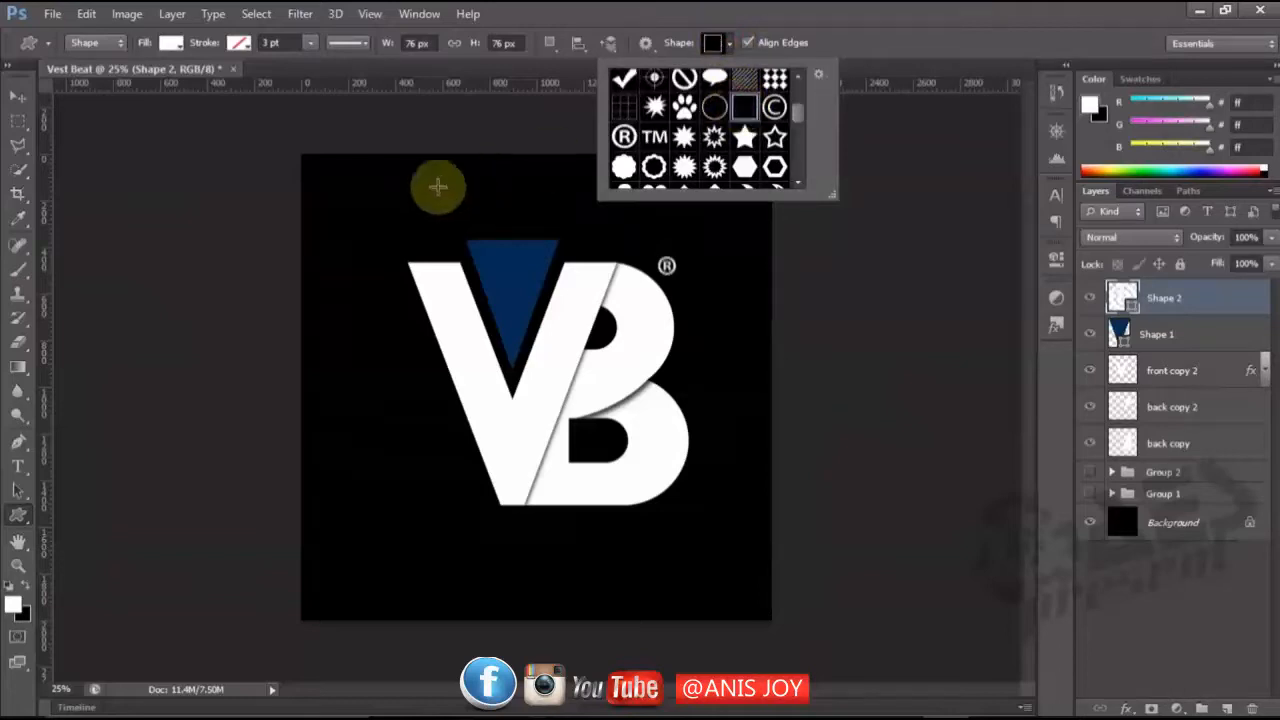
pyautogui.click(370, 220)
pyautogui.moveTo(370, 220); pyautogui.dragTo(722, 569)
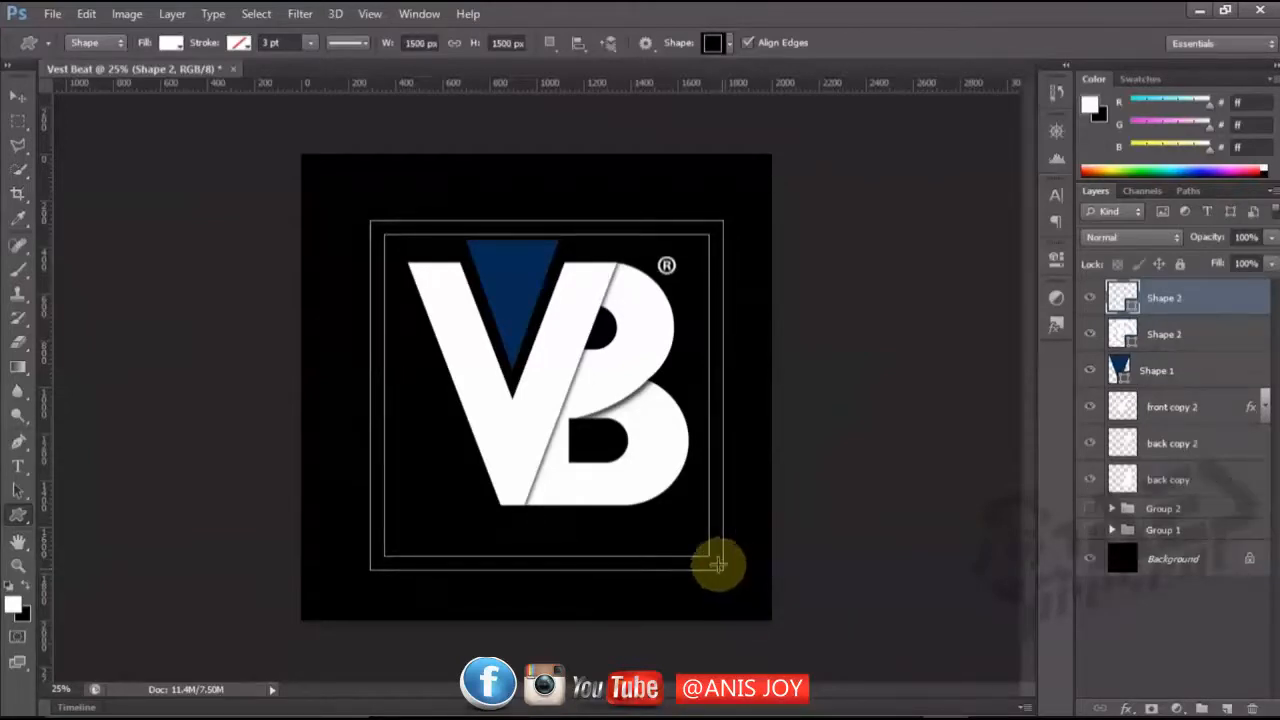
# Move the square frame up to centre it around the letters, and shift all visible logo layers together to the canvas centre.
pyautogui.click(15, 98)
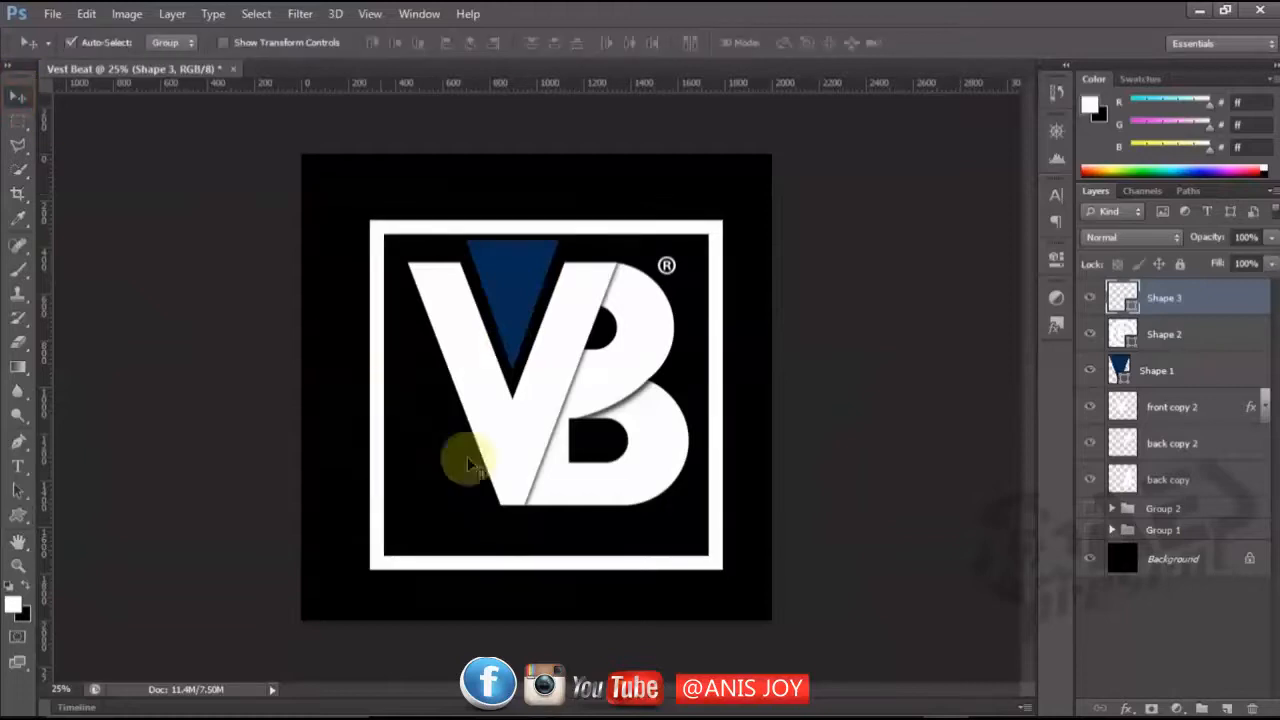
pyautogui.moveTo(519, 556); pyautogui.dragTo(519, 549)
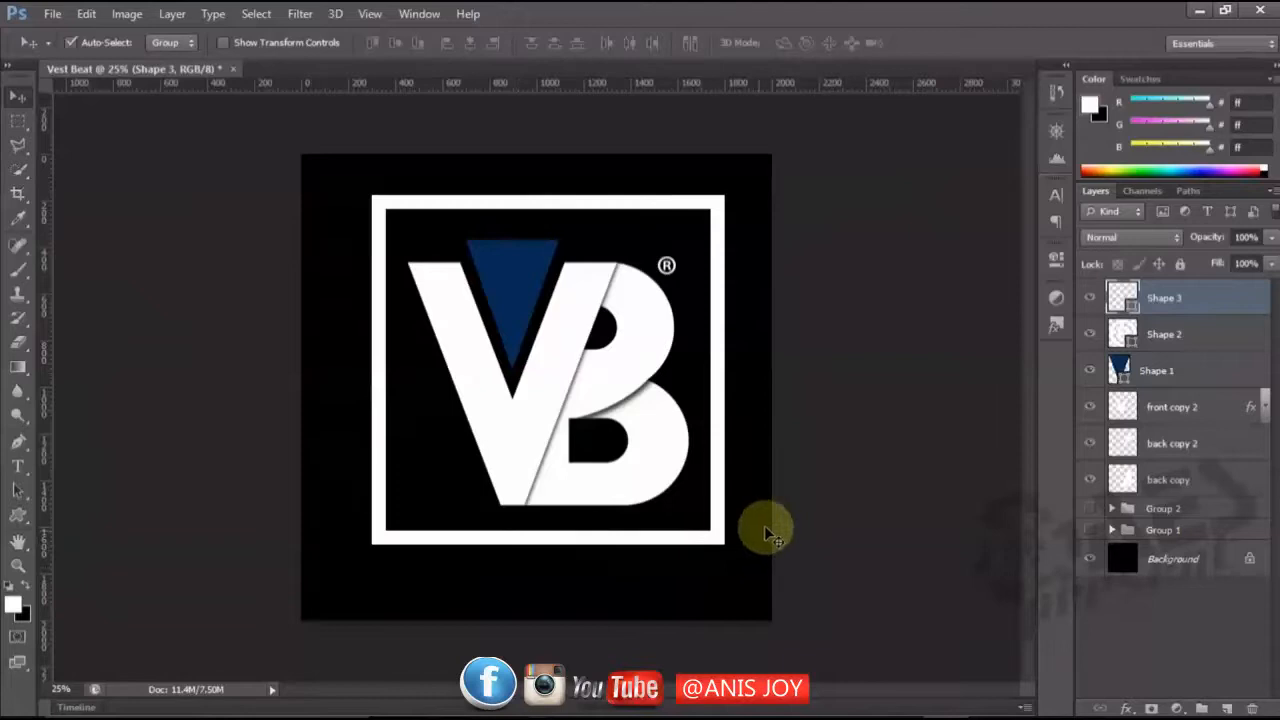
pyautogui.keyDown('shift'); pyautogui.click(1156, 483); pyautogui.keyUp('shift')
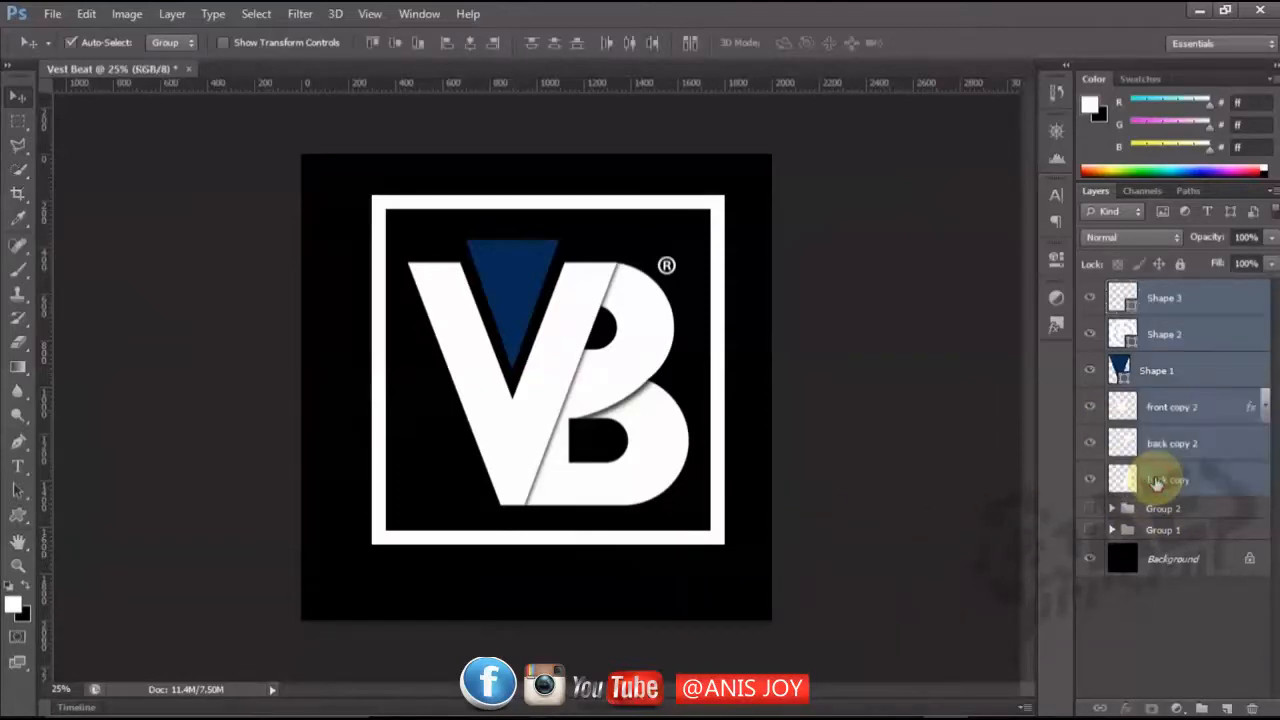
pyautogui.moveTo(566, 352); pyautogui.dragTo(550, 366)
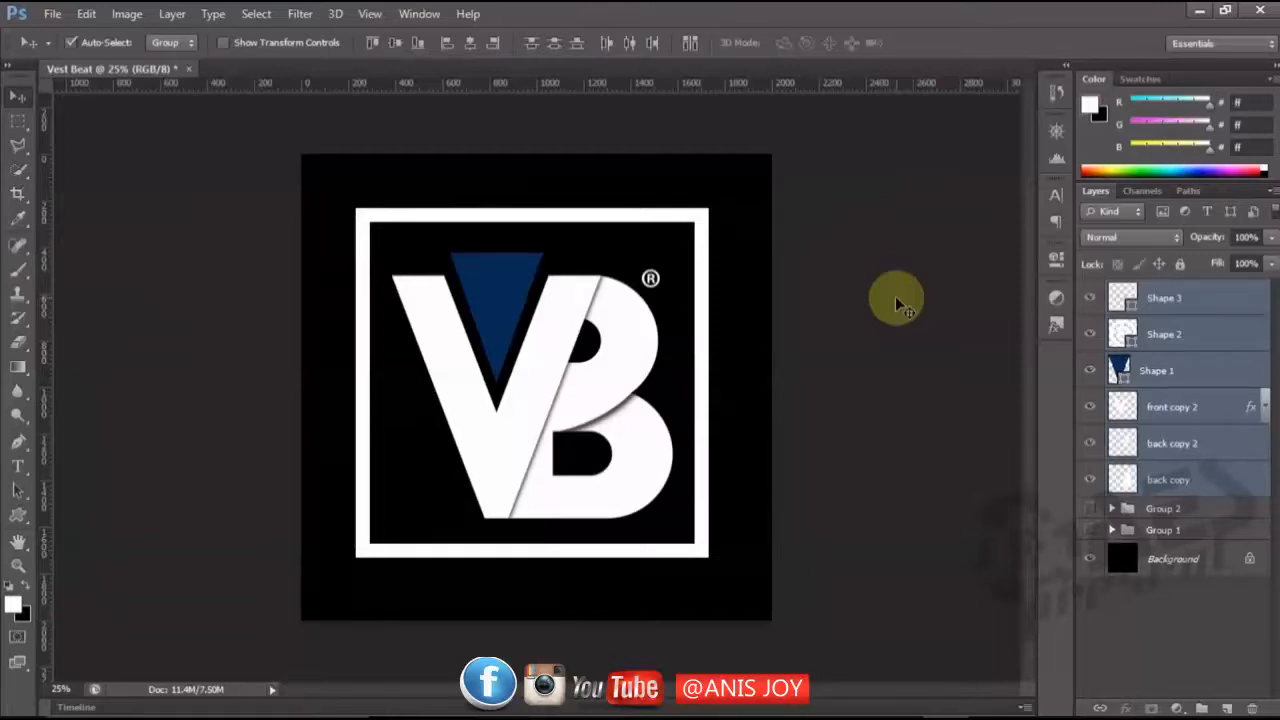
# Examine the framed logo's legibility and balance at several magnifications, from thumbnail size to enlarged.
pyautogui.hotkey('ctrl', '-')
pyautogui.hotkey('ctrl', '-')
pyautogui.hotkey('ctrl', '-')
pyautogui.hotkey('ctrl', '-')
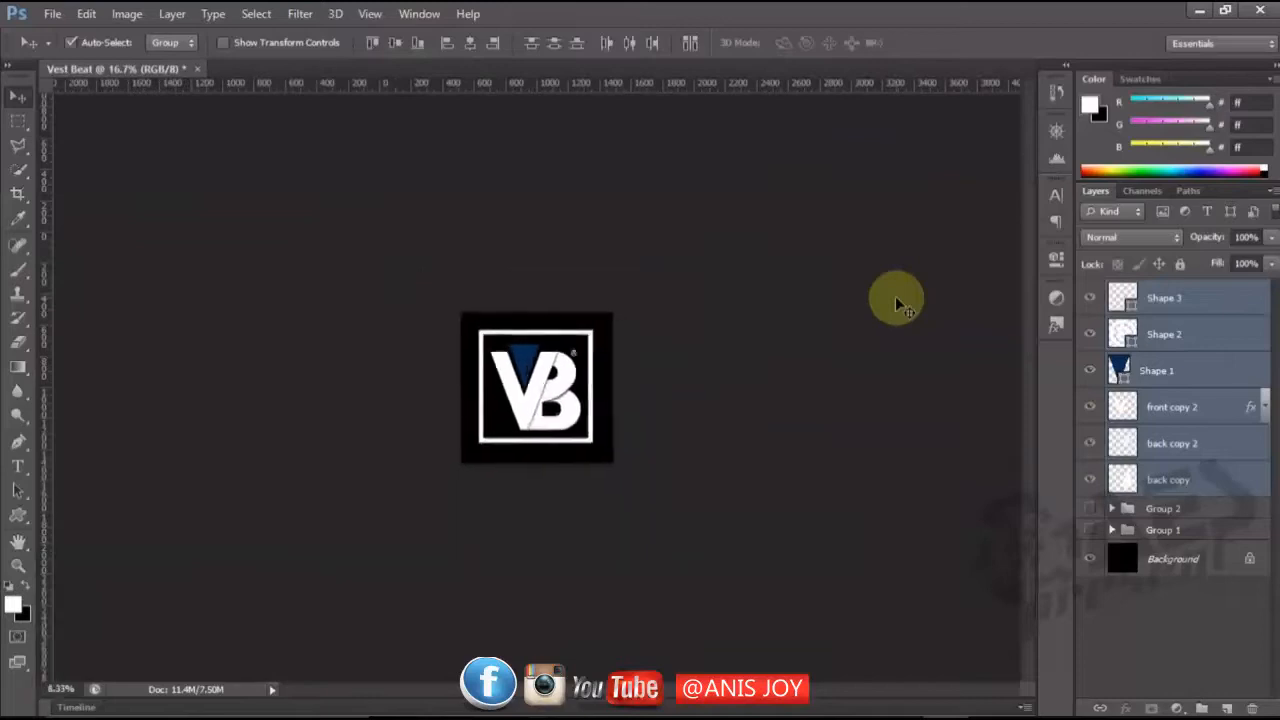
pyautogui.hotkey('ctrl', '-')
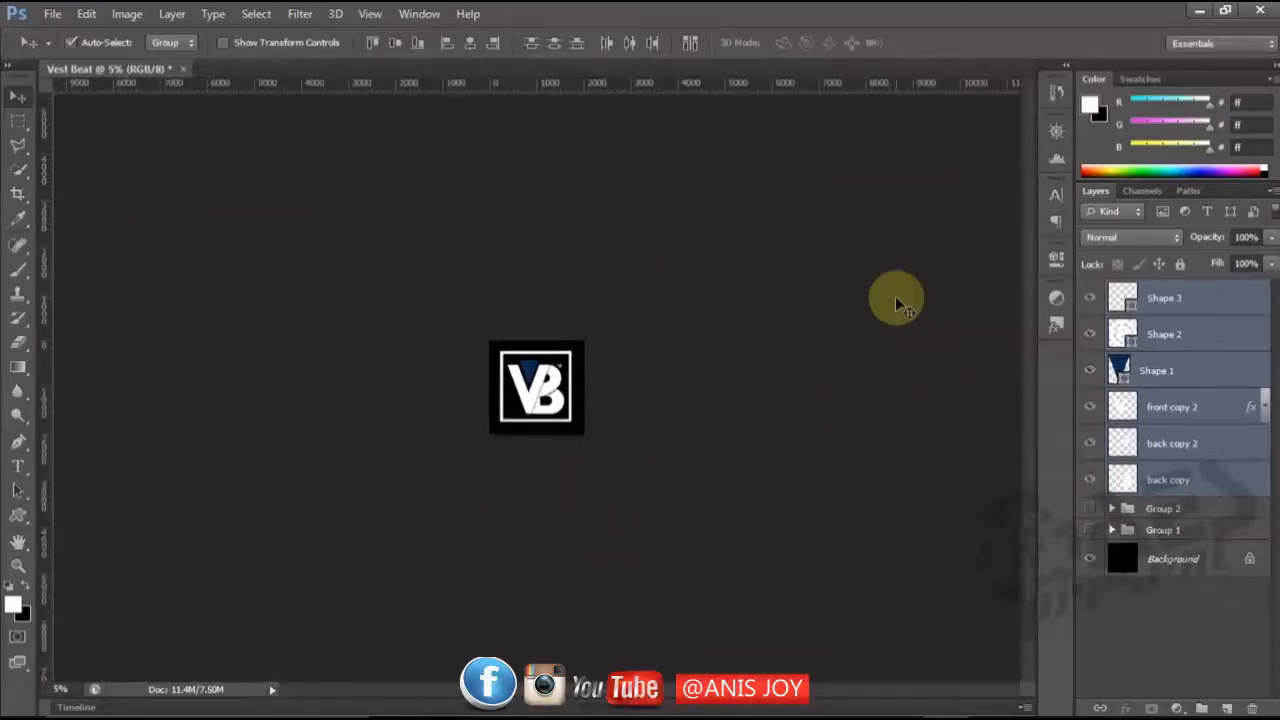
pyautogui.hotkey('ctrl', '+')
pyautogui.hotkey('ctrl', '+')
pyautogui.hotkey('ctrl', '+')
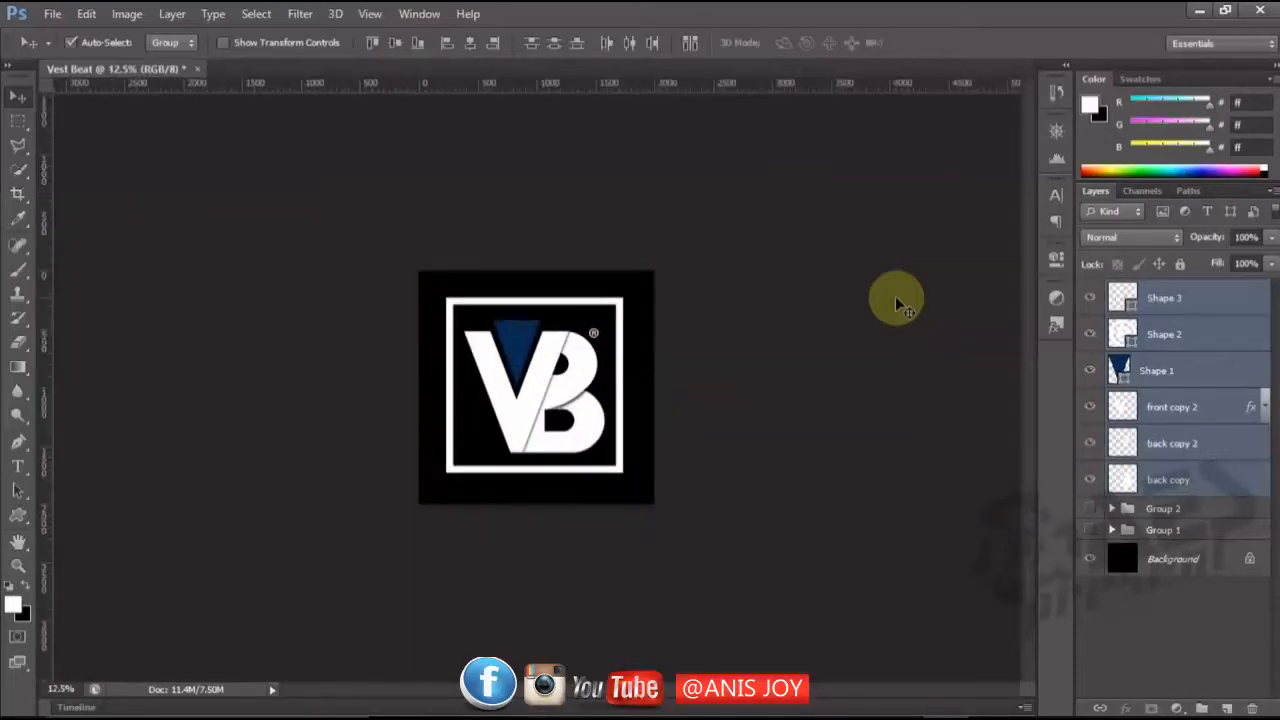
pyautogui.hotkey('ctrl', '-')
pyautogui.hotkey('ctrl', '-')
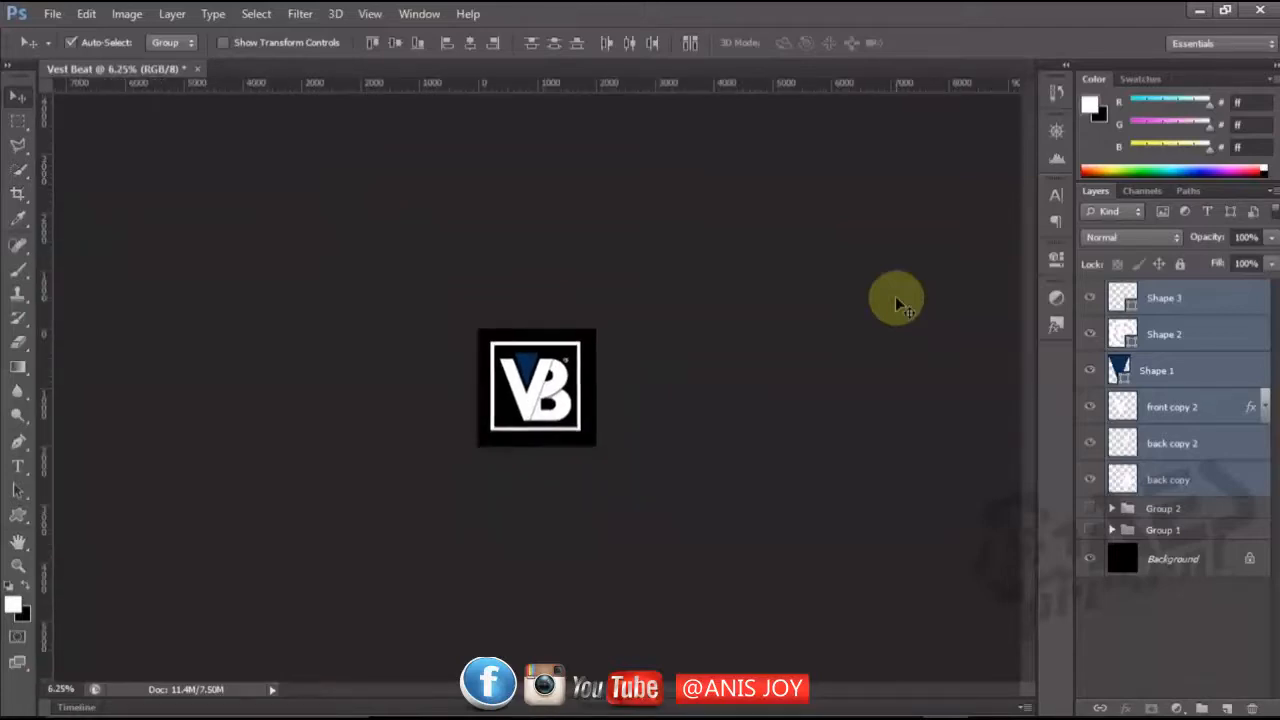
pyautogui.hotkey('ctrl', '+')
pyautogui.hotkey('ctrl', '+')
pyautogui.hotkey('ctrl', '+')
pyautogui.hotkey('ctrl', '+')
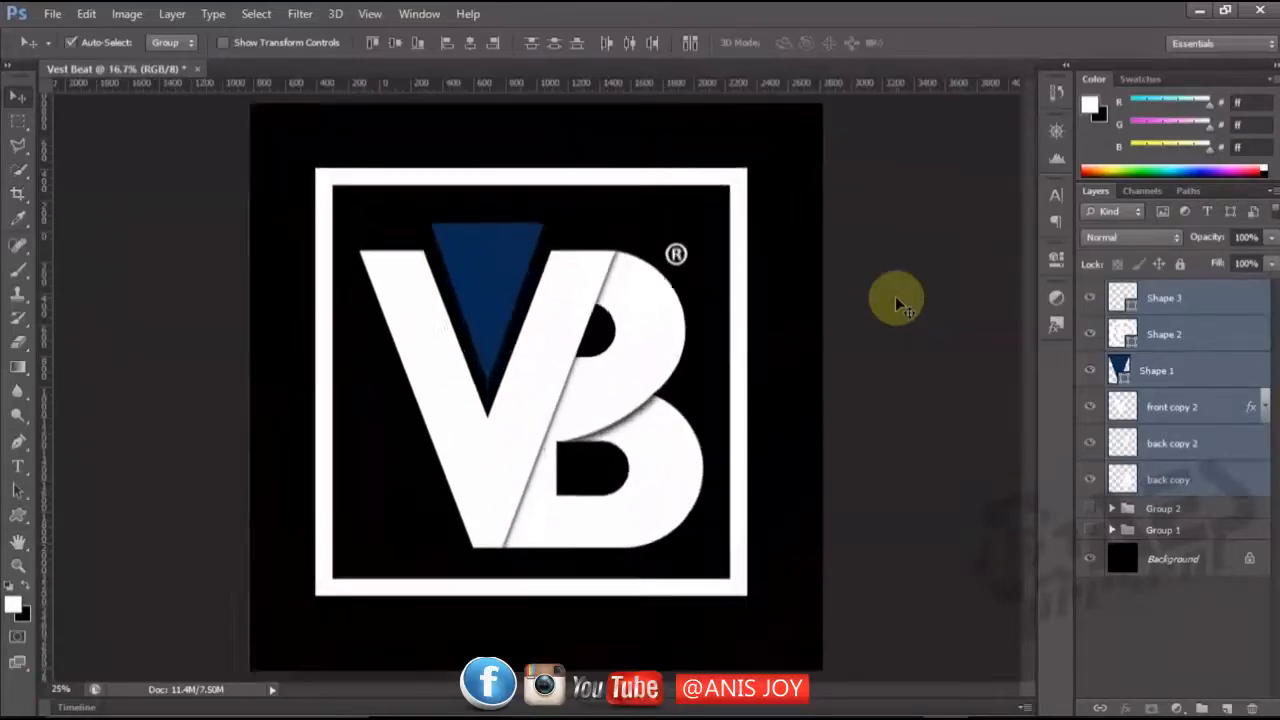
pyautogui.hotkey('ctrl', '-')
pyautogui.hotkey('ctrl', '-')
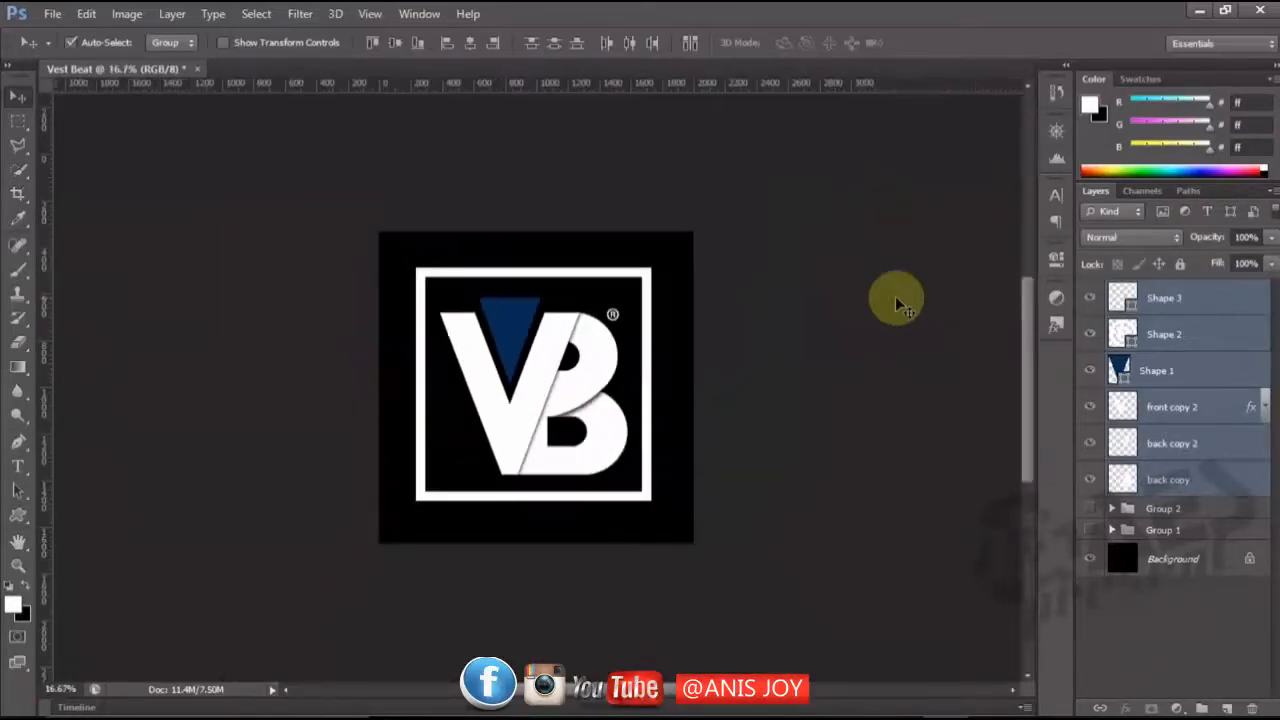
pyautogui.hotkey('ctrl', '-')
pyautogui.hotkey('ctrl', '+')
pyautogui.hotkey('ctrl', '+')
pyautogui.hotkey('ctrl', '+')
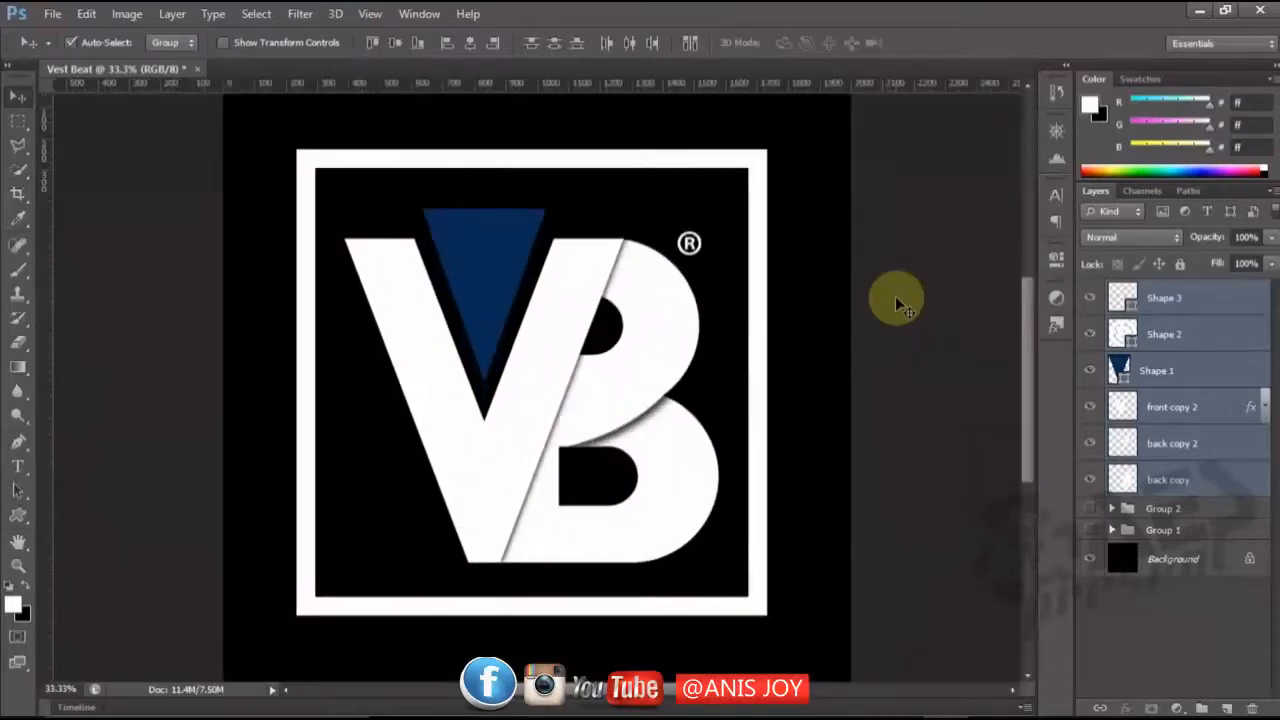
pyautogui.hotkey('ctrl', '+')
pyautogui.hotkey('ctrl', '-')
pyautogui.hotkey('ctrl', '-')
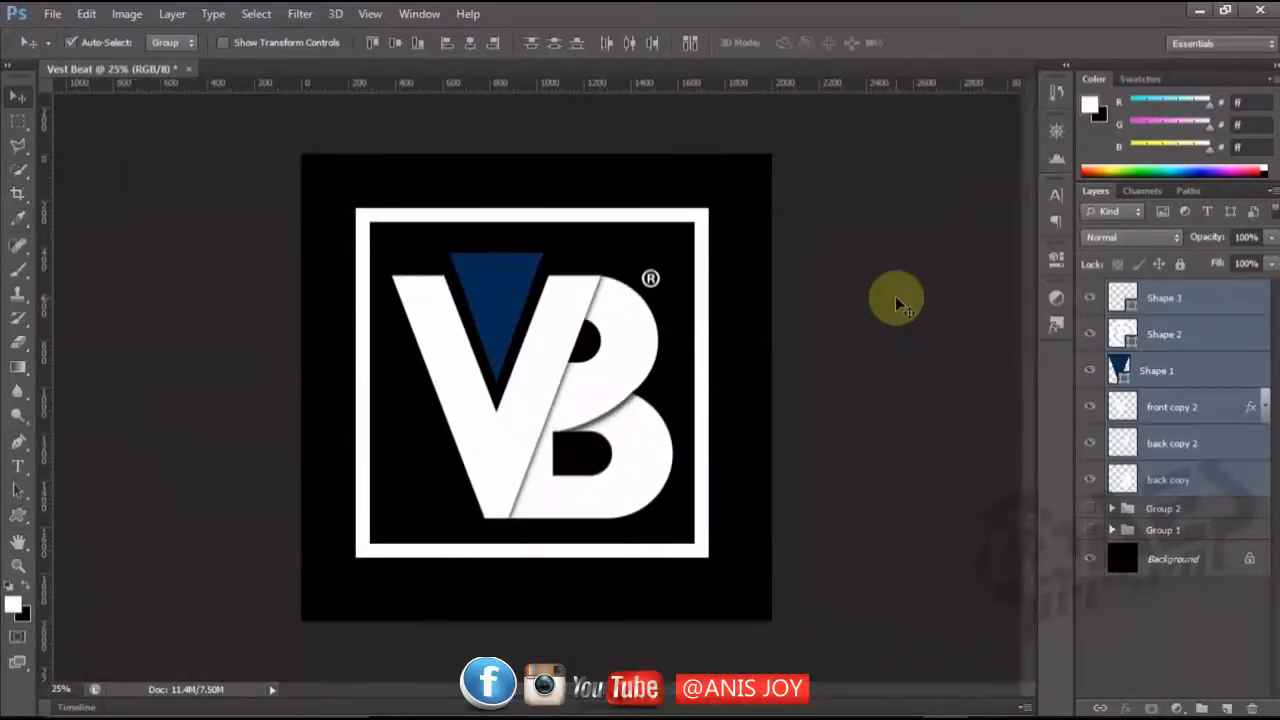